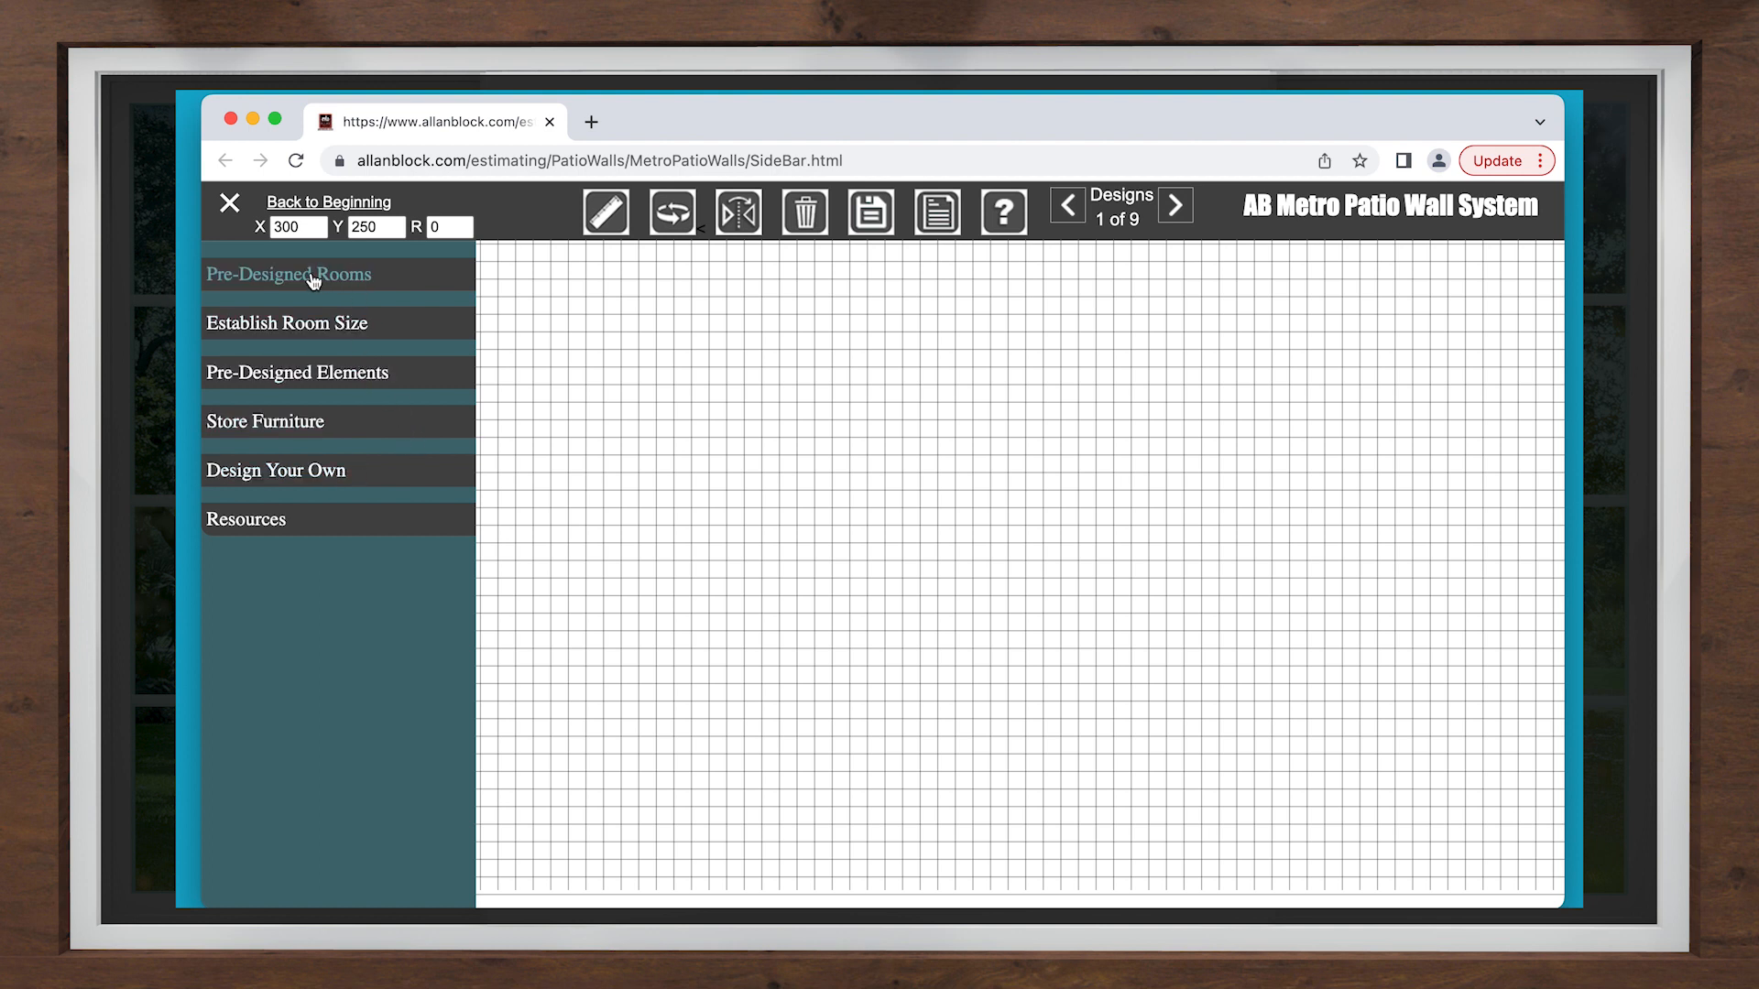
# Step: Look through the pre-designed room layouts for family rooms and entertaining areas
pyautogui.click(346, 279)
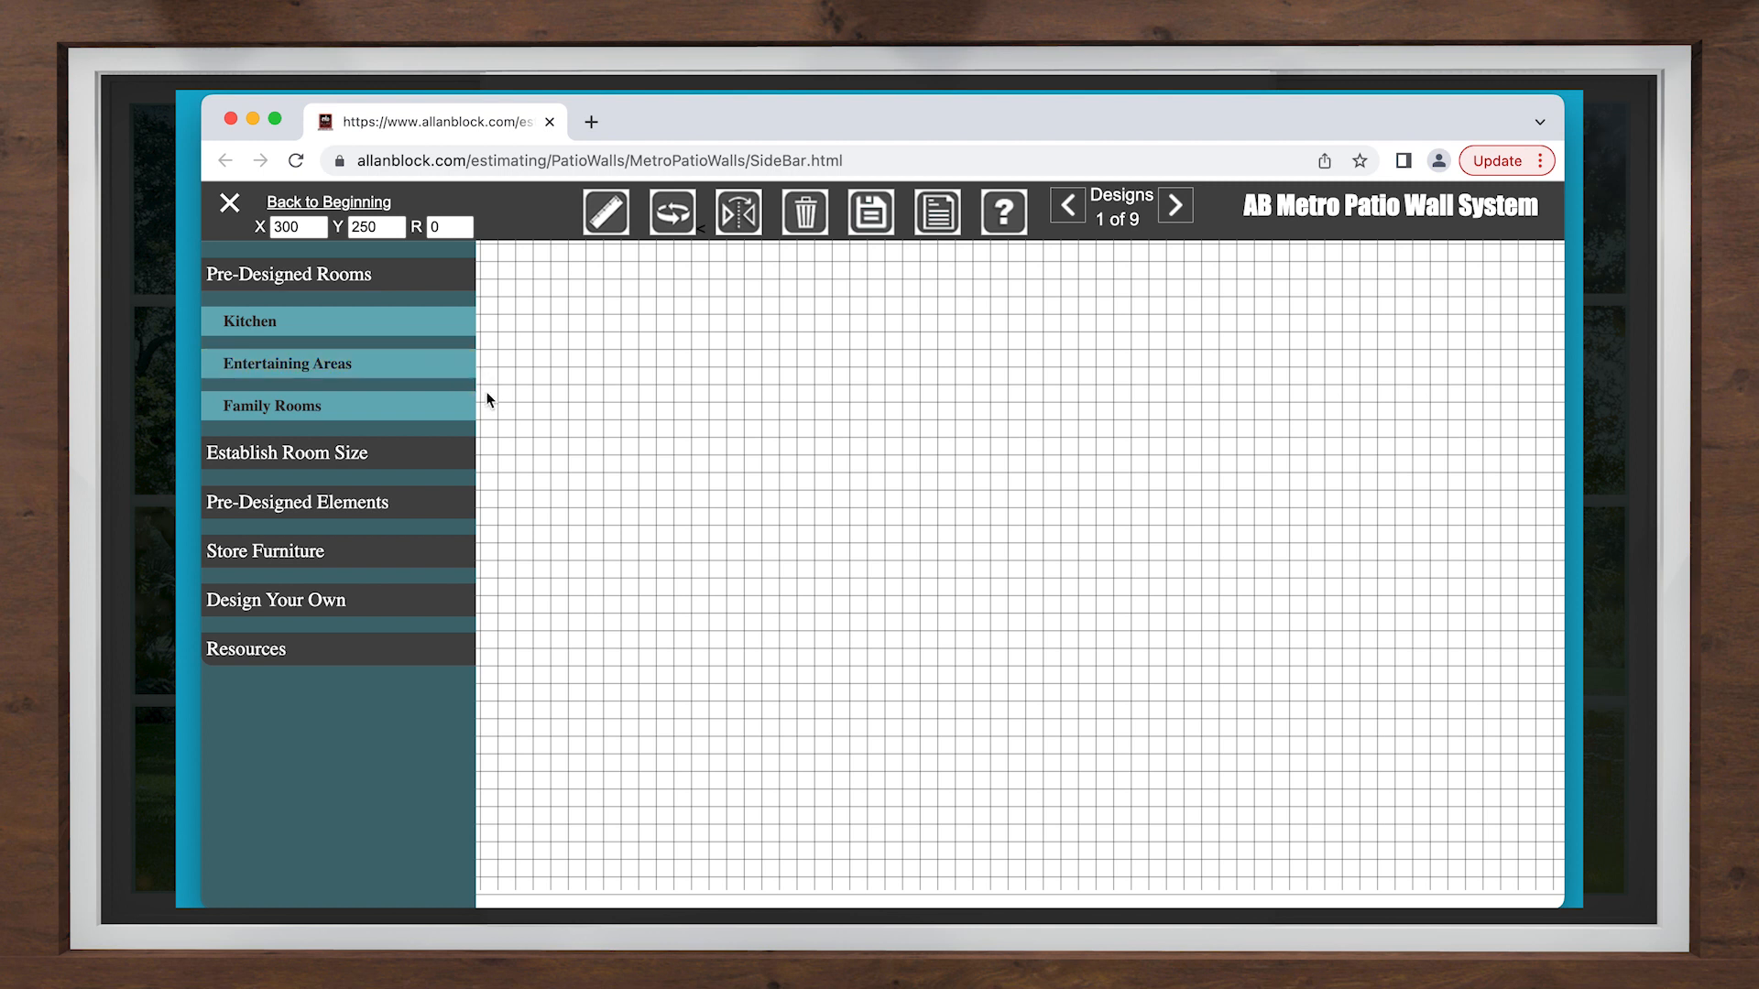
pyautogui.click(442, 413)
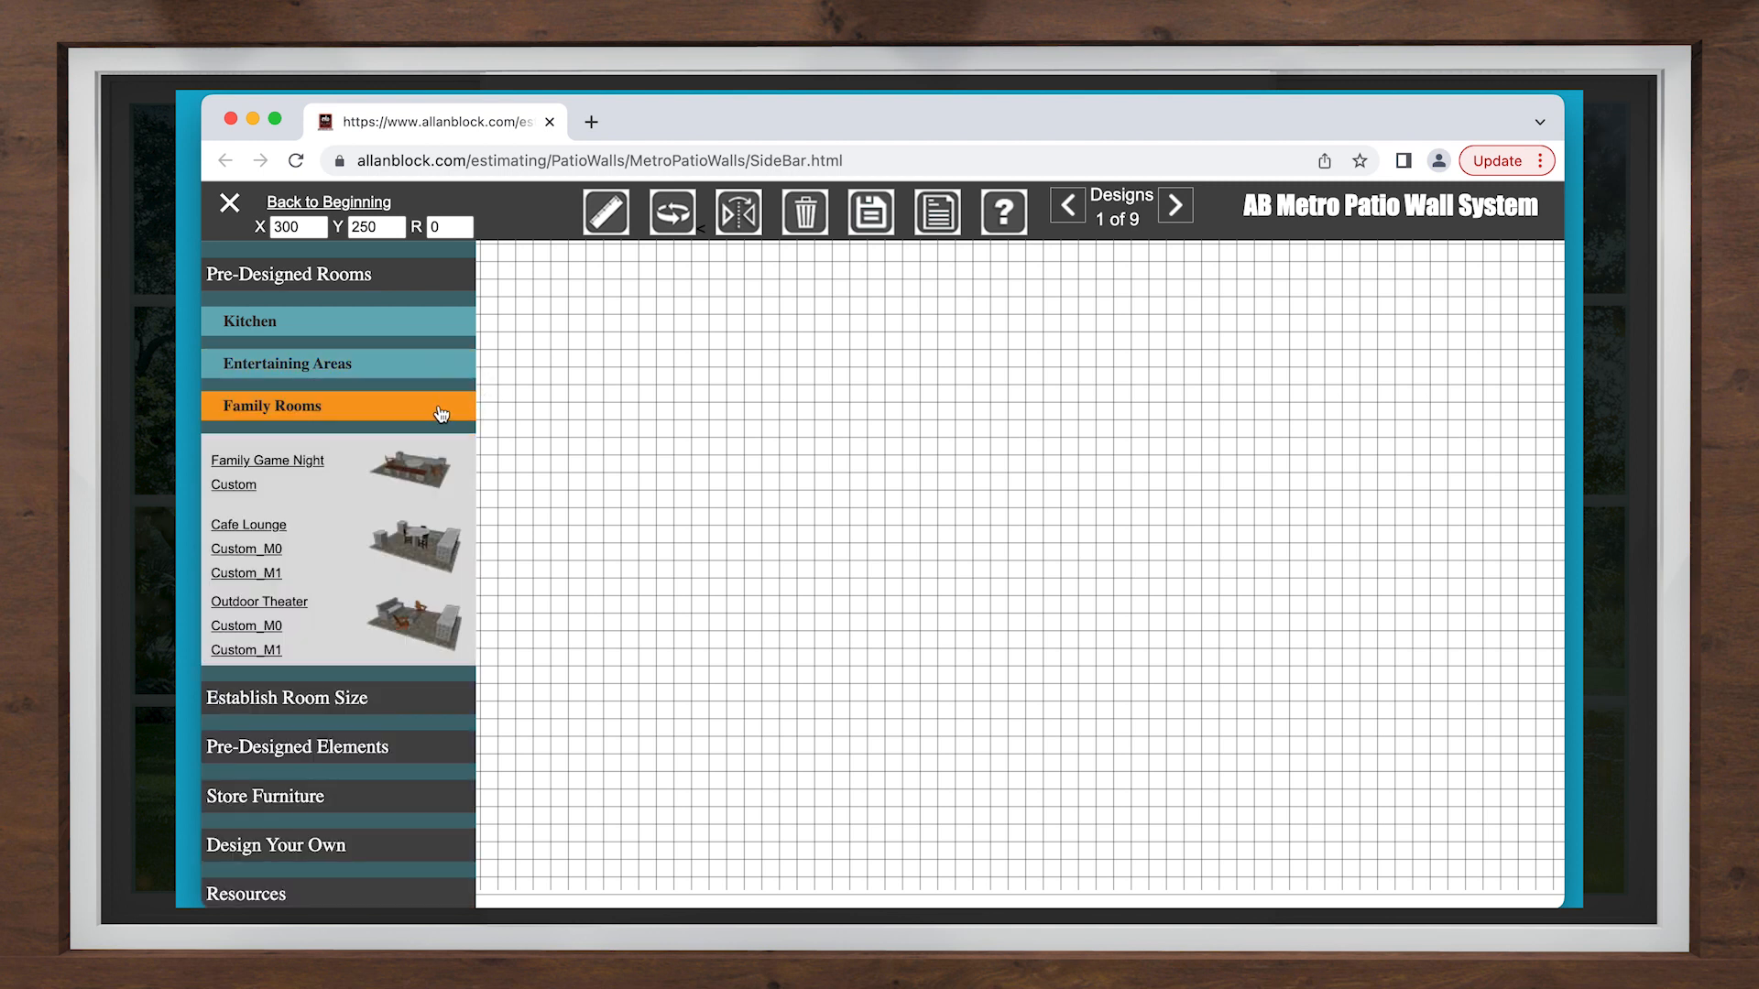
pyautogui.click(442, 413)
pyautogui.click(449, 373)
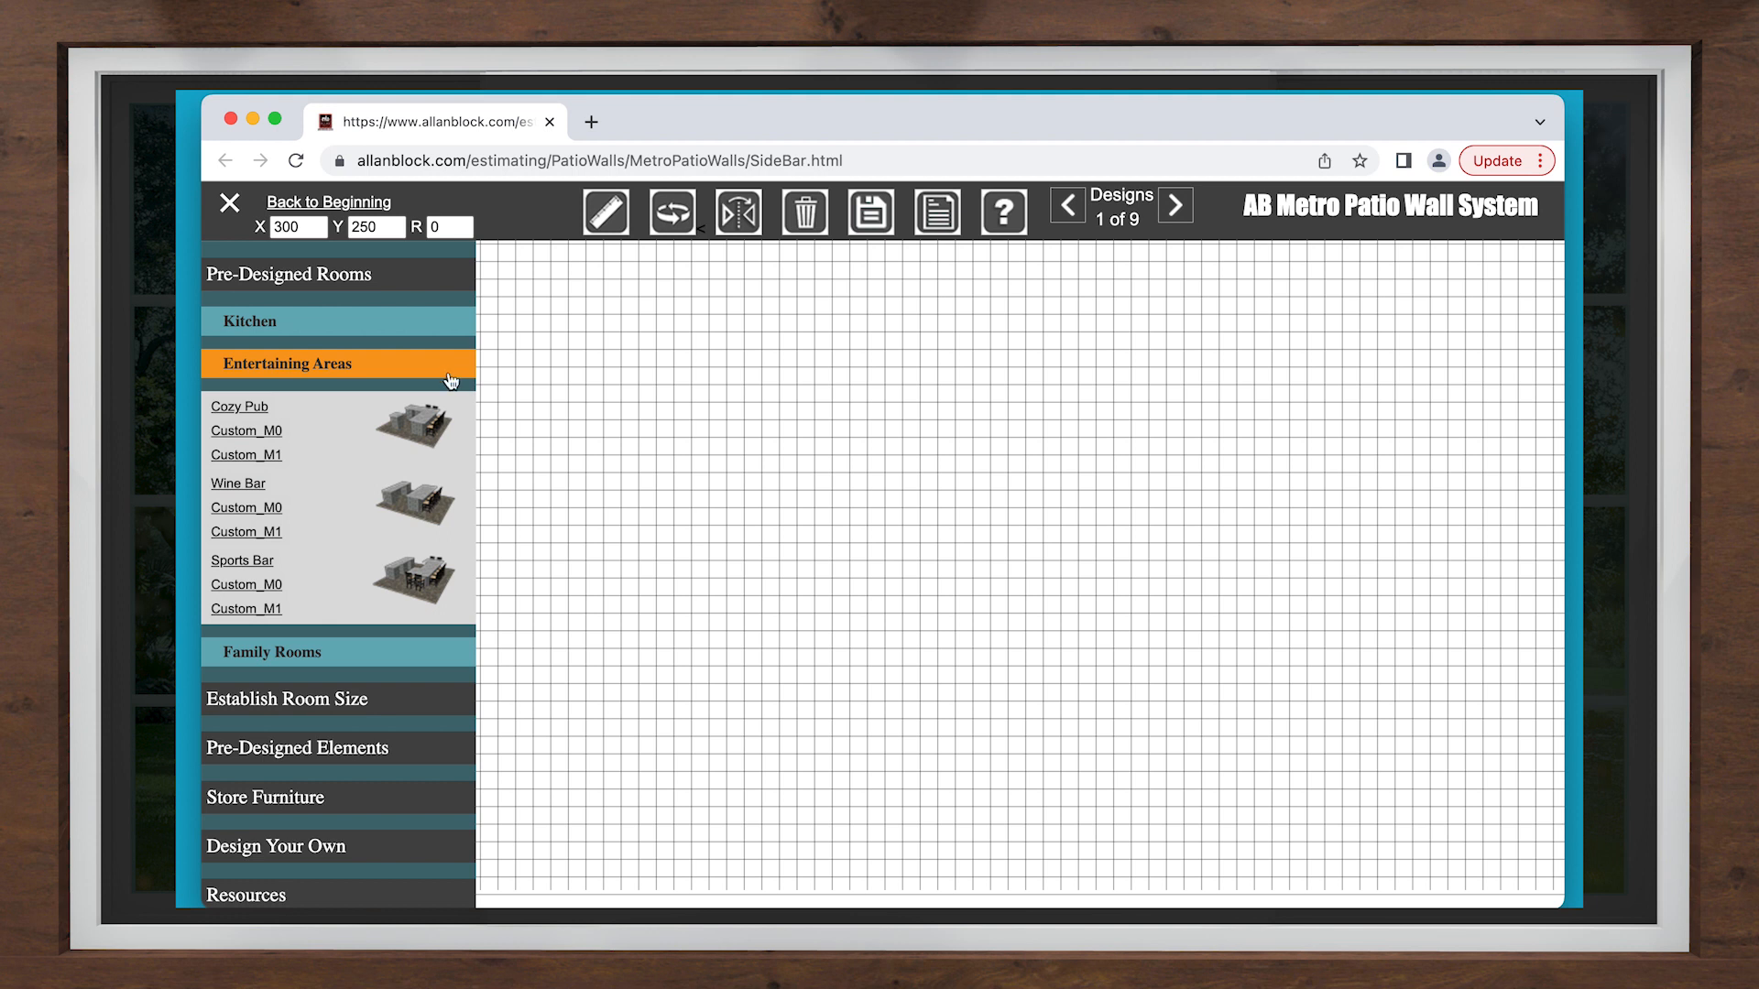
pyautogui.click(448, 372)
# Step: Place the pre-designed U-Shape Kitchen on the grid and enlarge its floor to about 298 by 241 inches
pyautogui.click(443, 328)
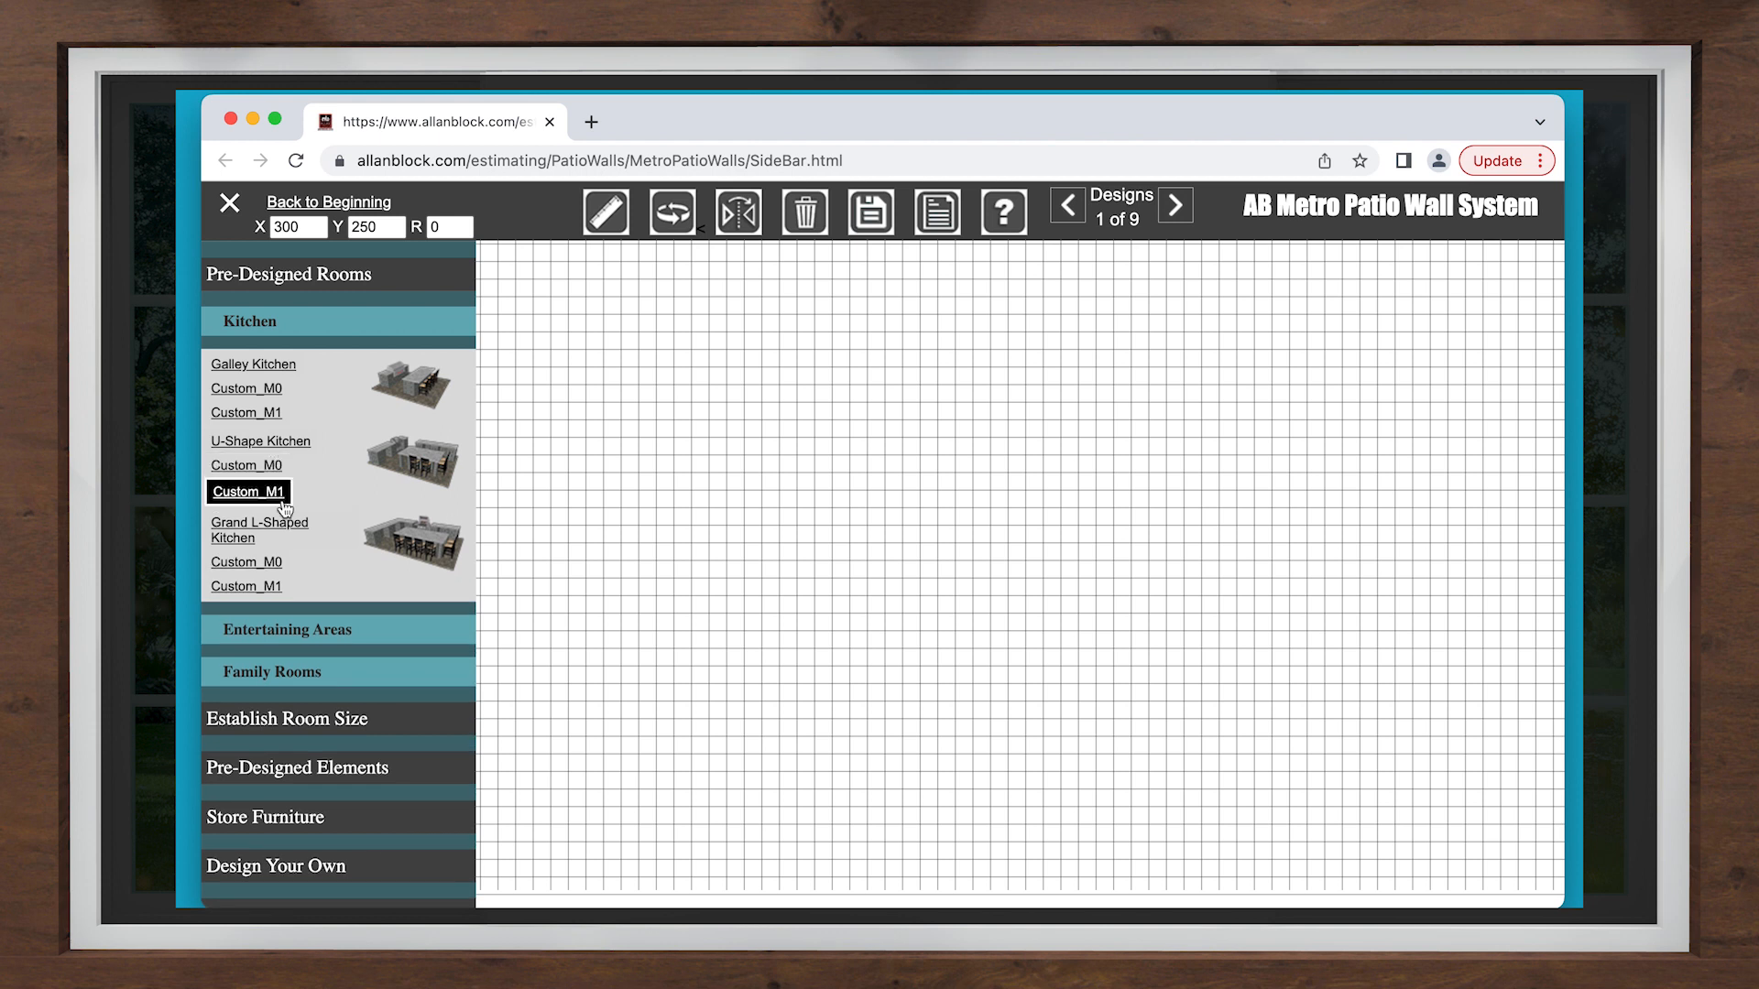
pyautogui.click(272, 447)
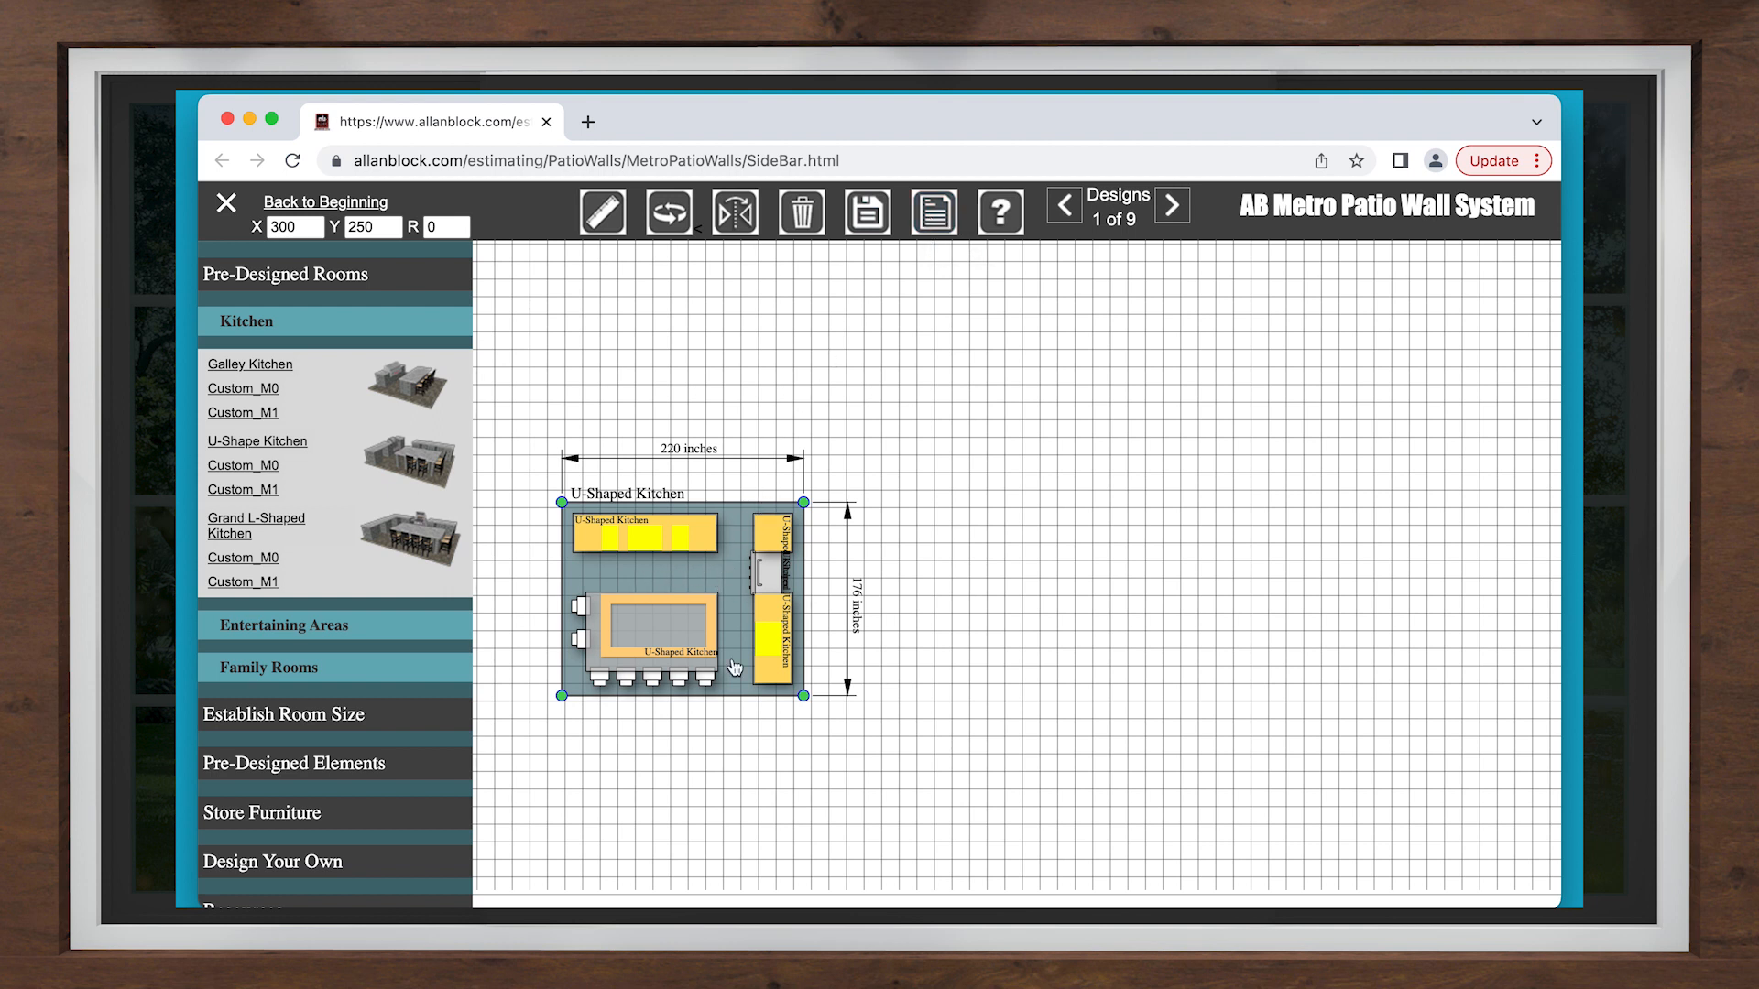
pyautogui.moveTo(805, 702); pyautogui.dragTo(888, 766)
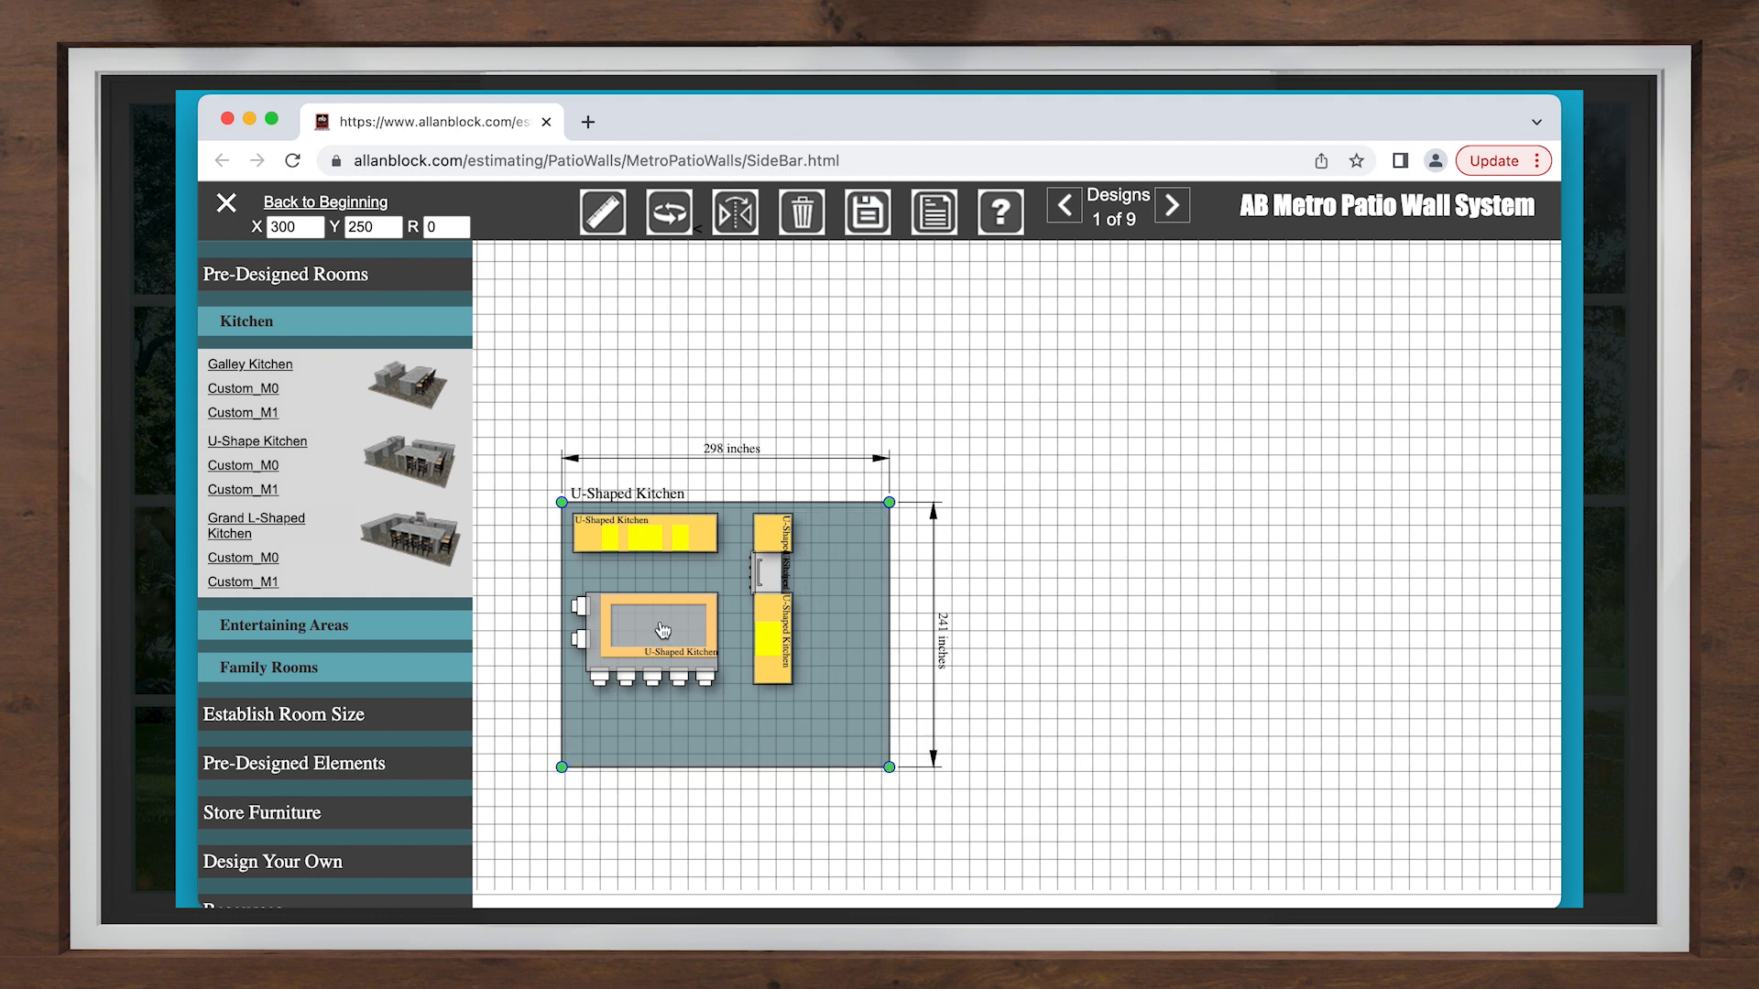
# Step: Move the kitchen's bar island to the floor's lower edge, then rotate the whole room and turn it back upright
pyautogui.moveTo(660, 656); pyautogui.dragTo(660, 646)
pyautogui.moveTo(656, 720); pyautogui.dragTo(656, 723)
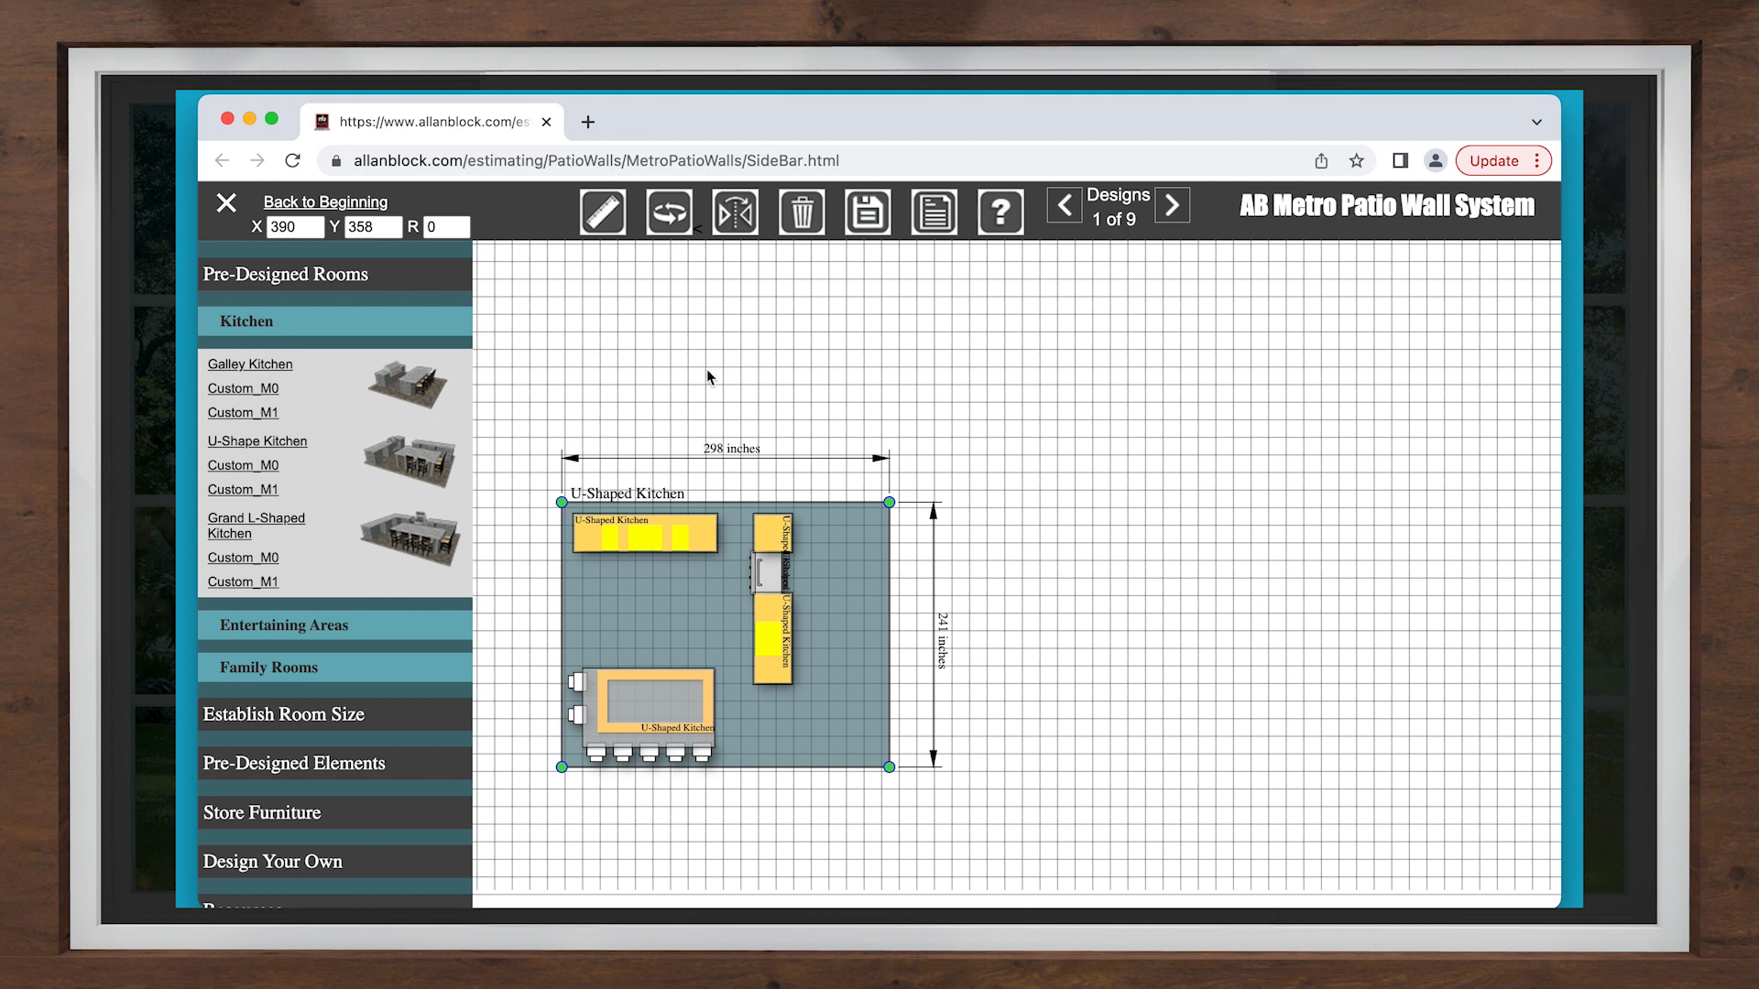
pyautogui.click(668, 216)
pyautogui.click(662, 624)
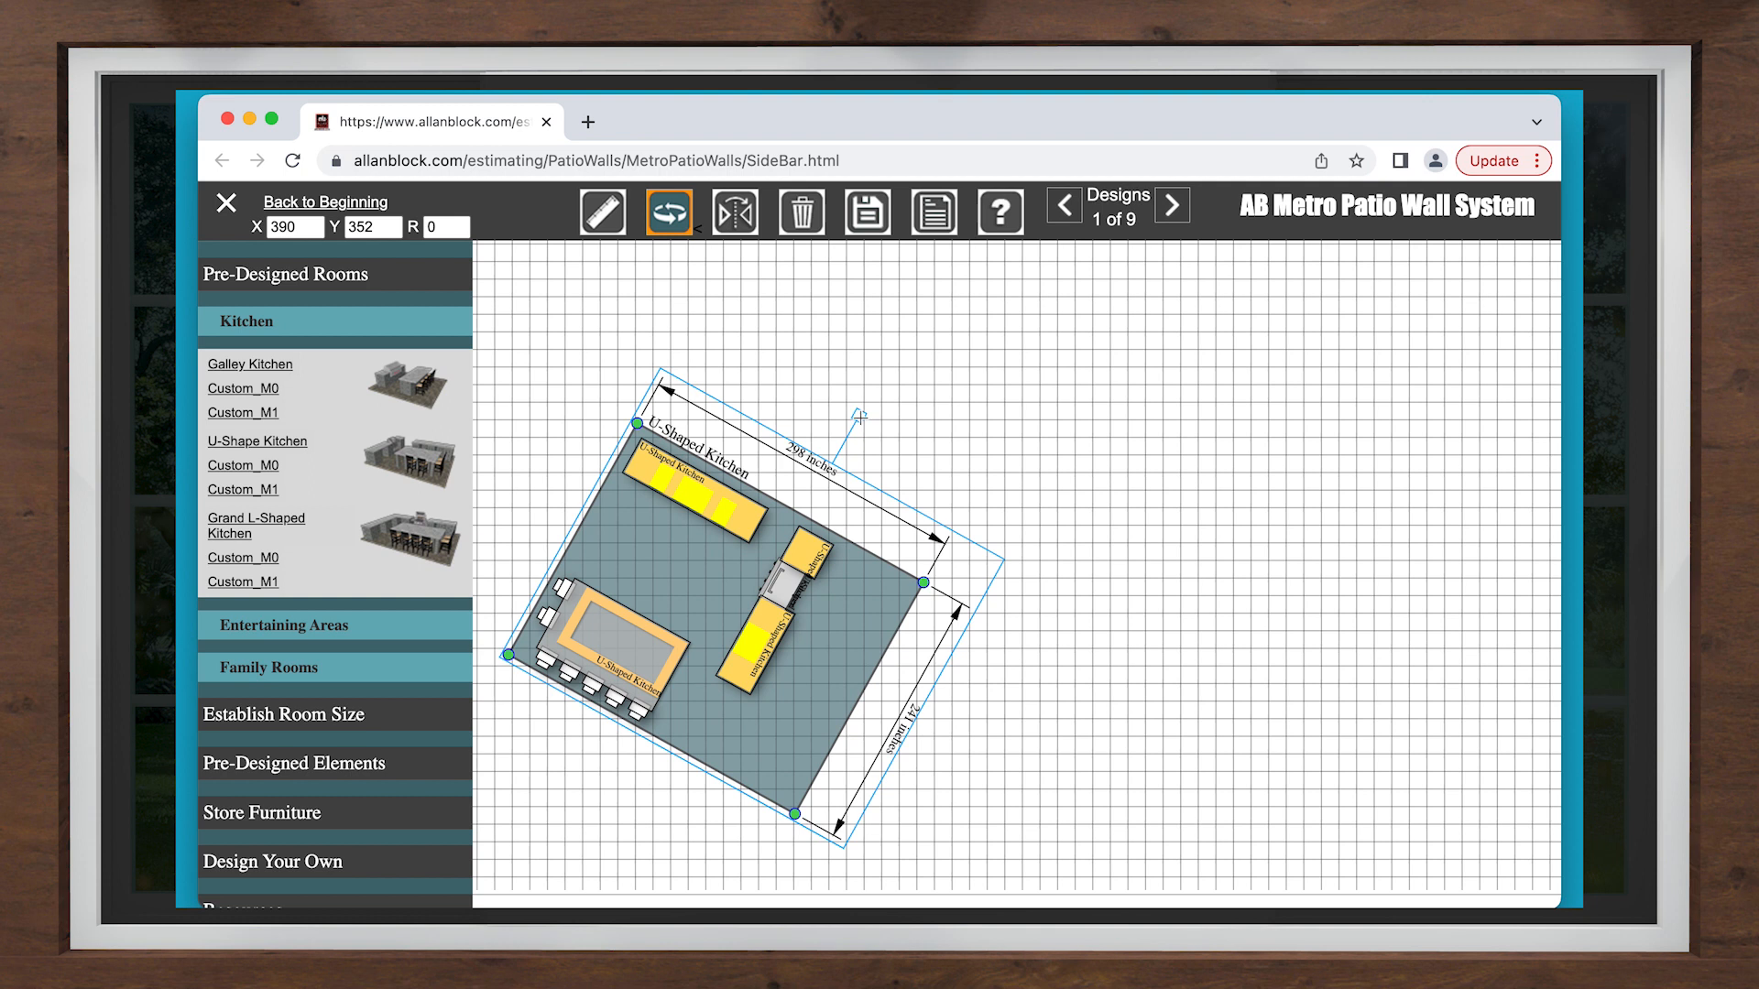
pyautogui.moveTo(860, 417); pyautogui.dragTo(736, 393)
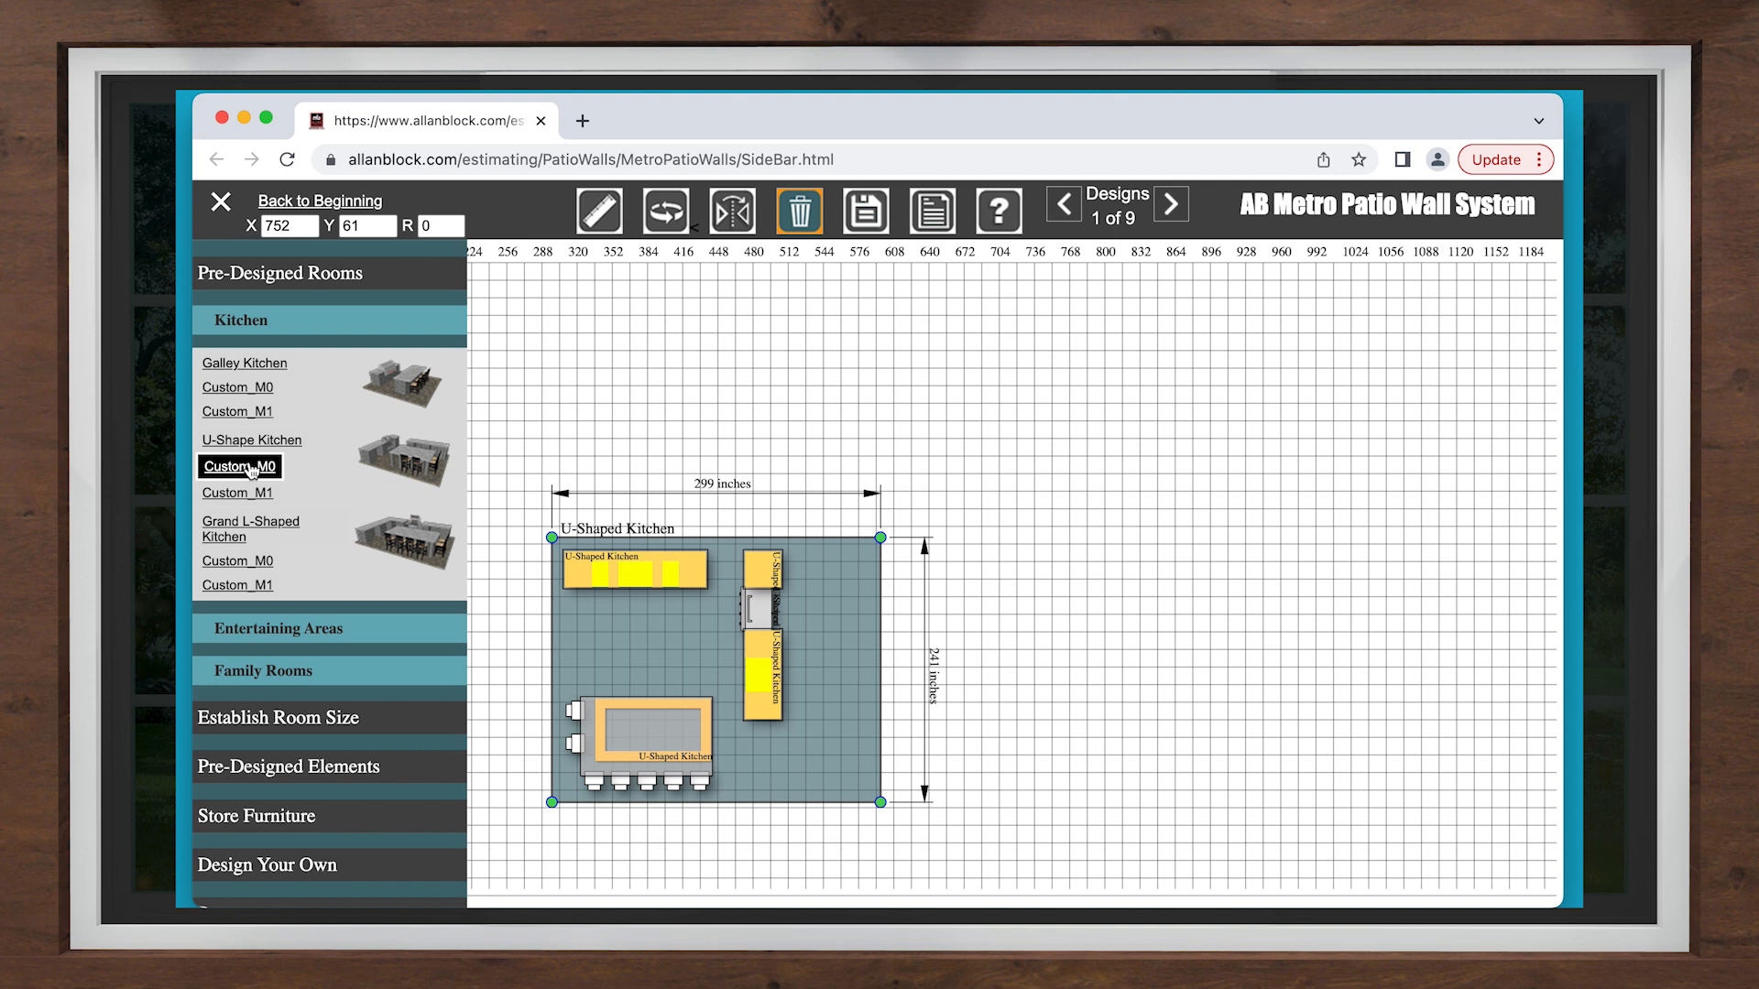
# Step: Add the Custom_M0 and Custom_M1 versions of the U-Shape Kitchen beside the existing kitchen
pyautogui.click(252, 469)
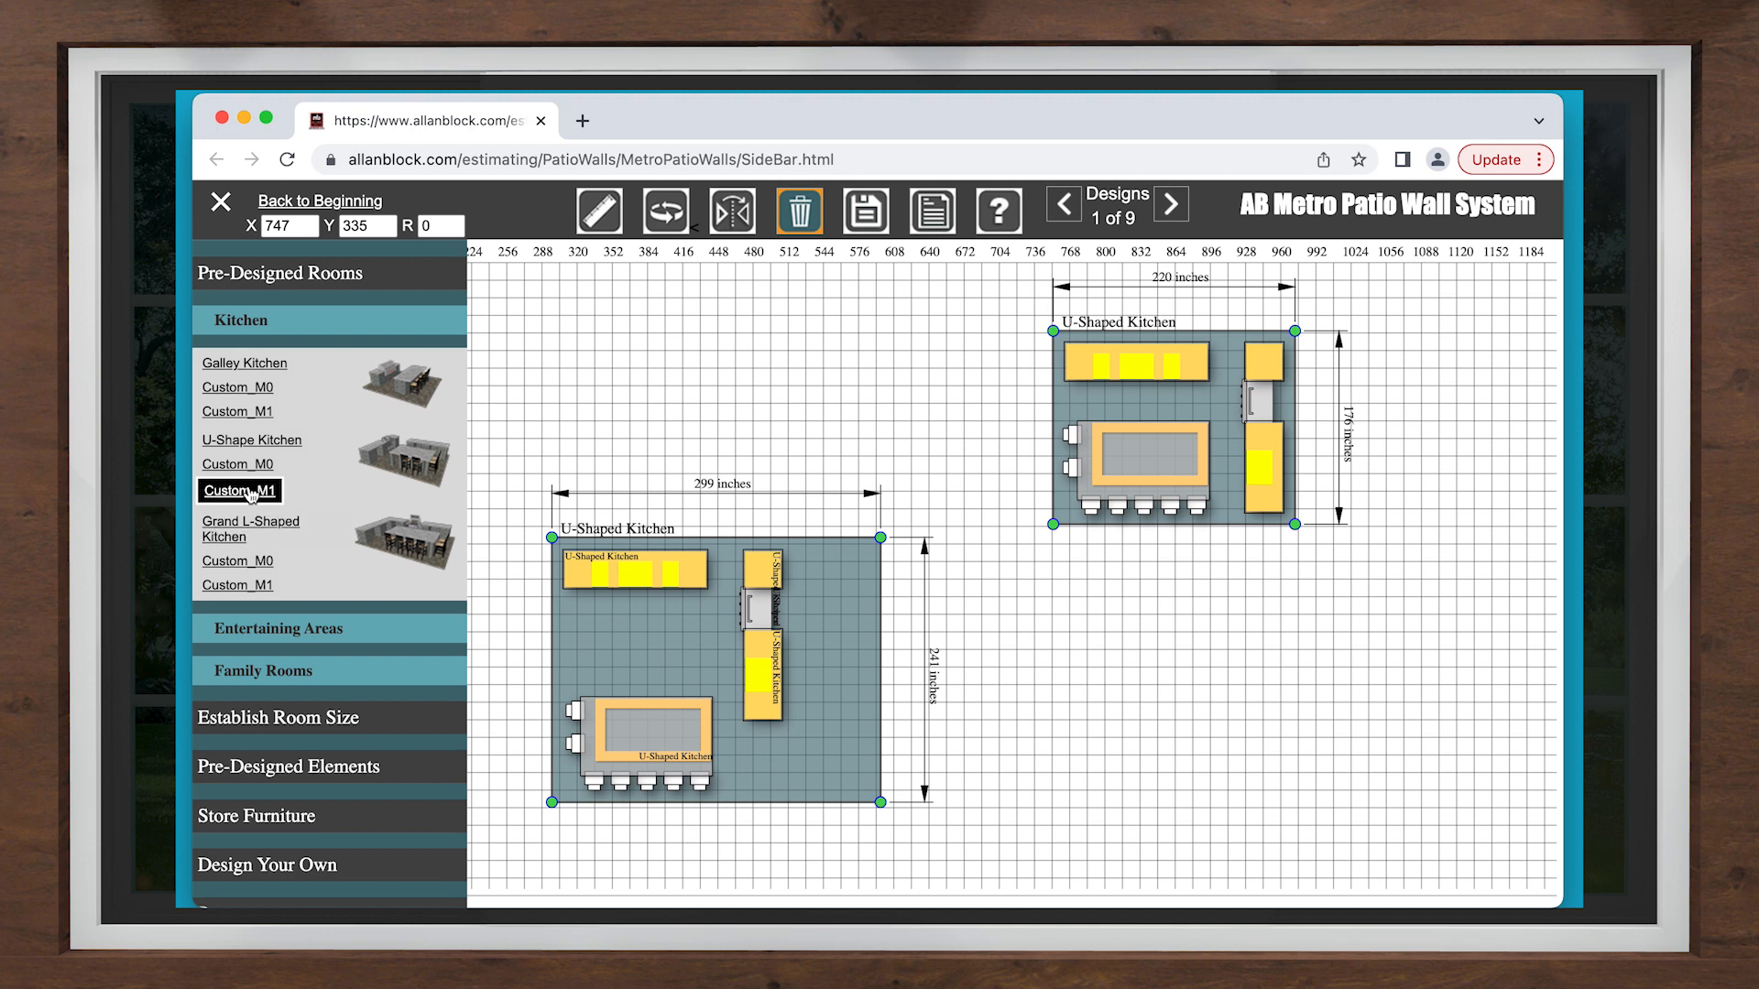
pyautogui.click(252, 495)
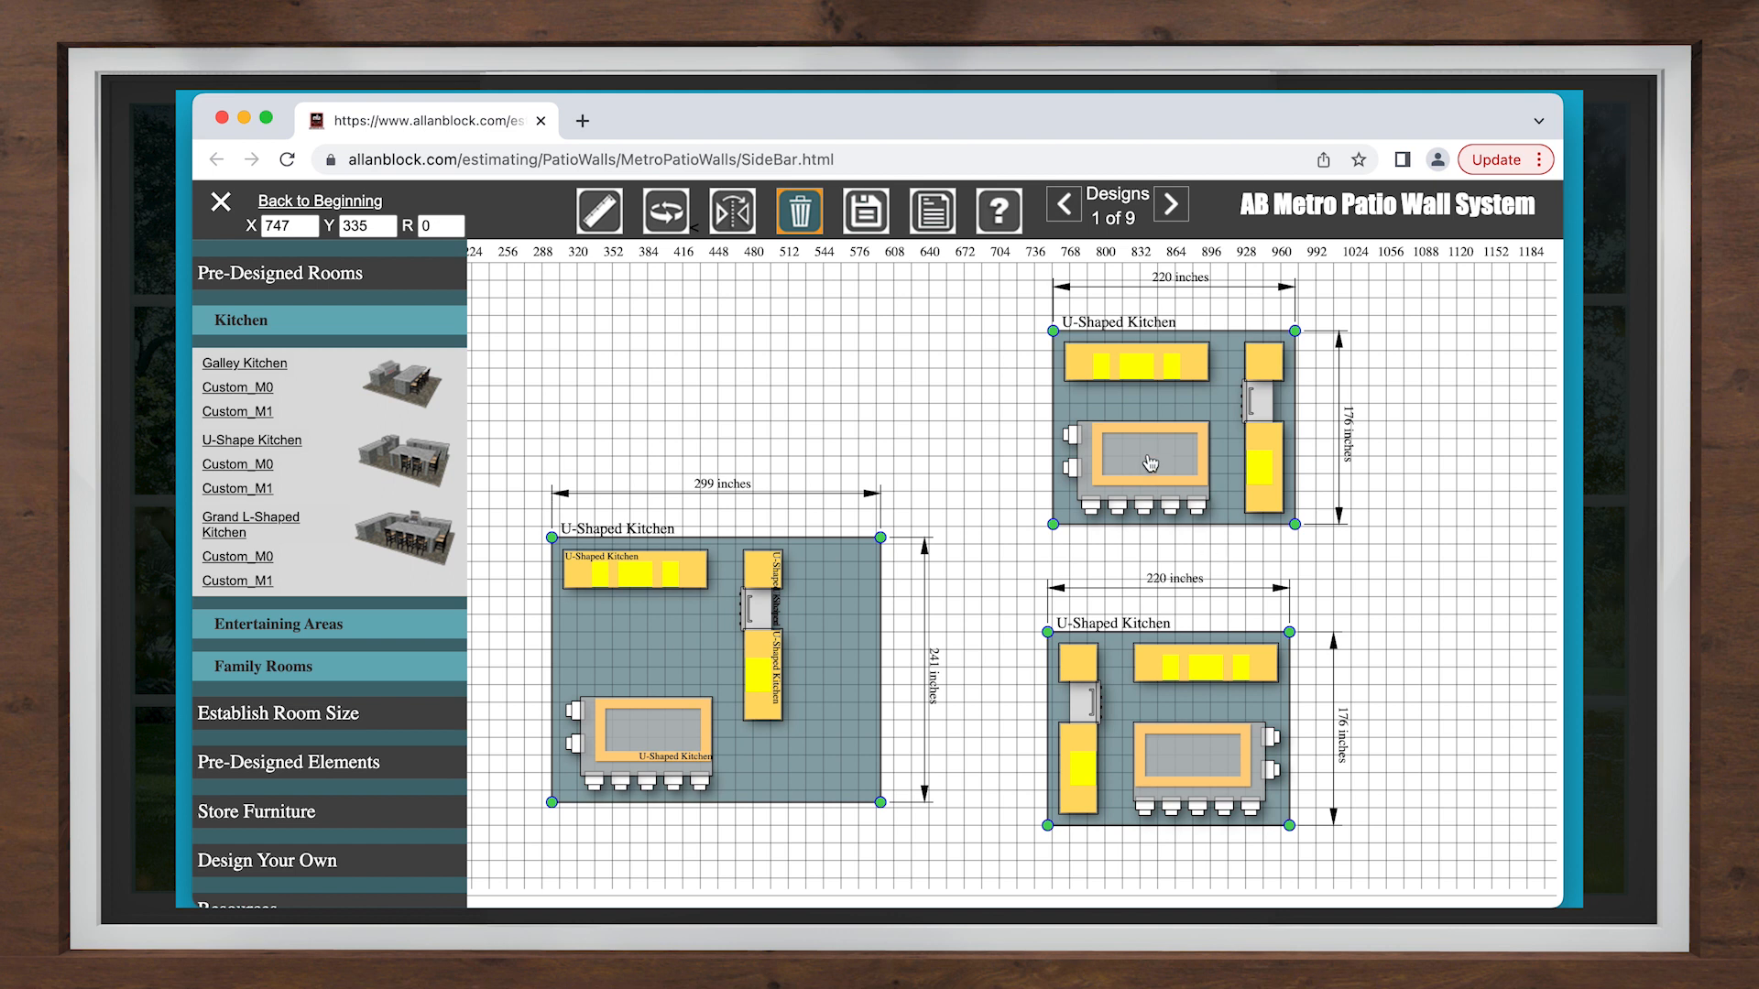
# Step: Pull the bar island out of the Custom_M0 kitchen and delete it, and rotate the Custom_M1 kitchen's bar island diagonally
pyautogui.moveTo(1136, 458); pyautogui.dragTo(917, 414)
pyautogui.click(916, 398)
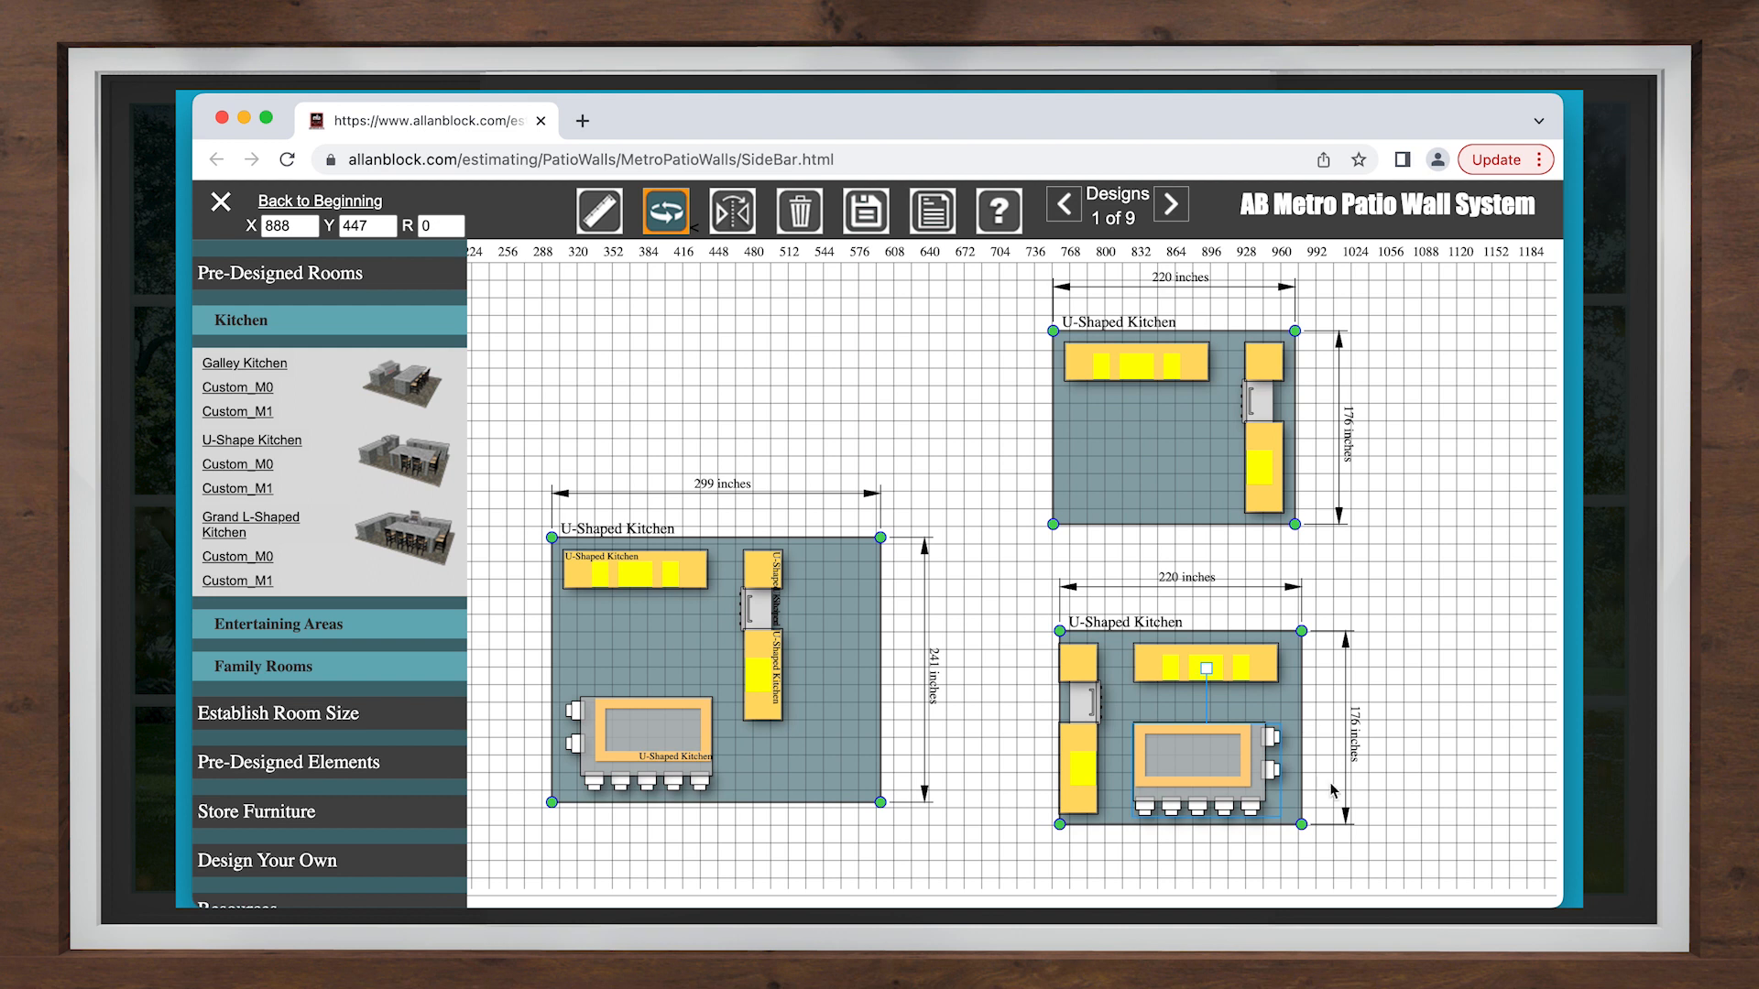
pyautogui.moveTo(1331, 790); pyautogui.dragTo(1251, 858)
# Step: Delete all remaining kitchen floors, counters, grills and bar islands to empty the grid
pyautogui.click(1260, 468)
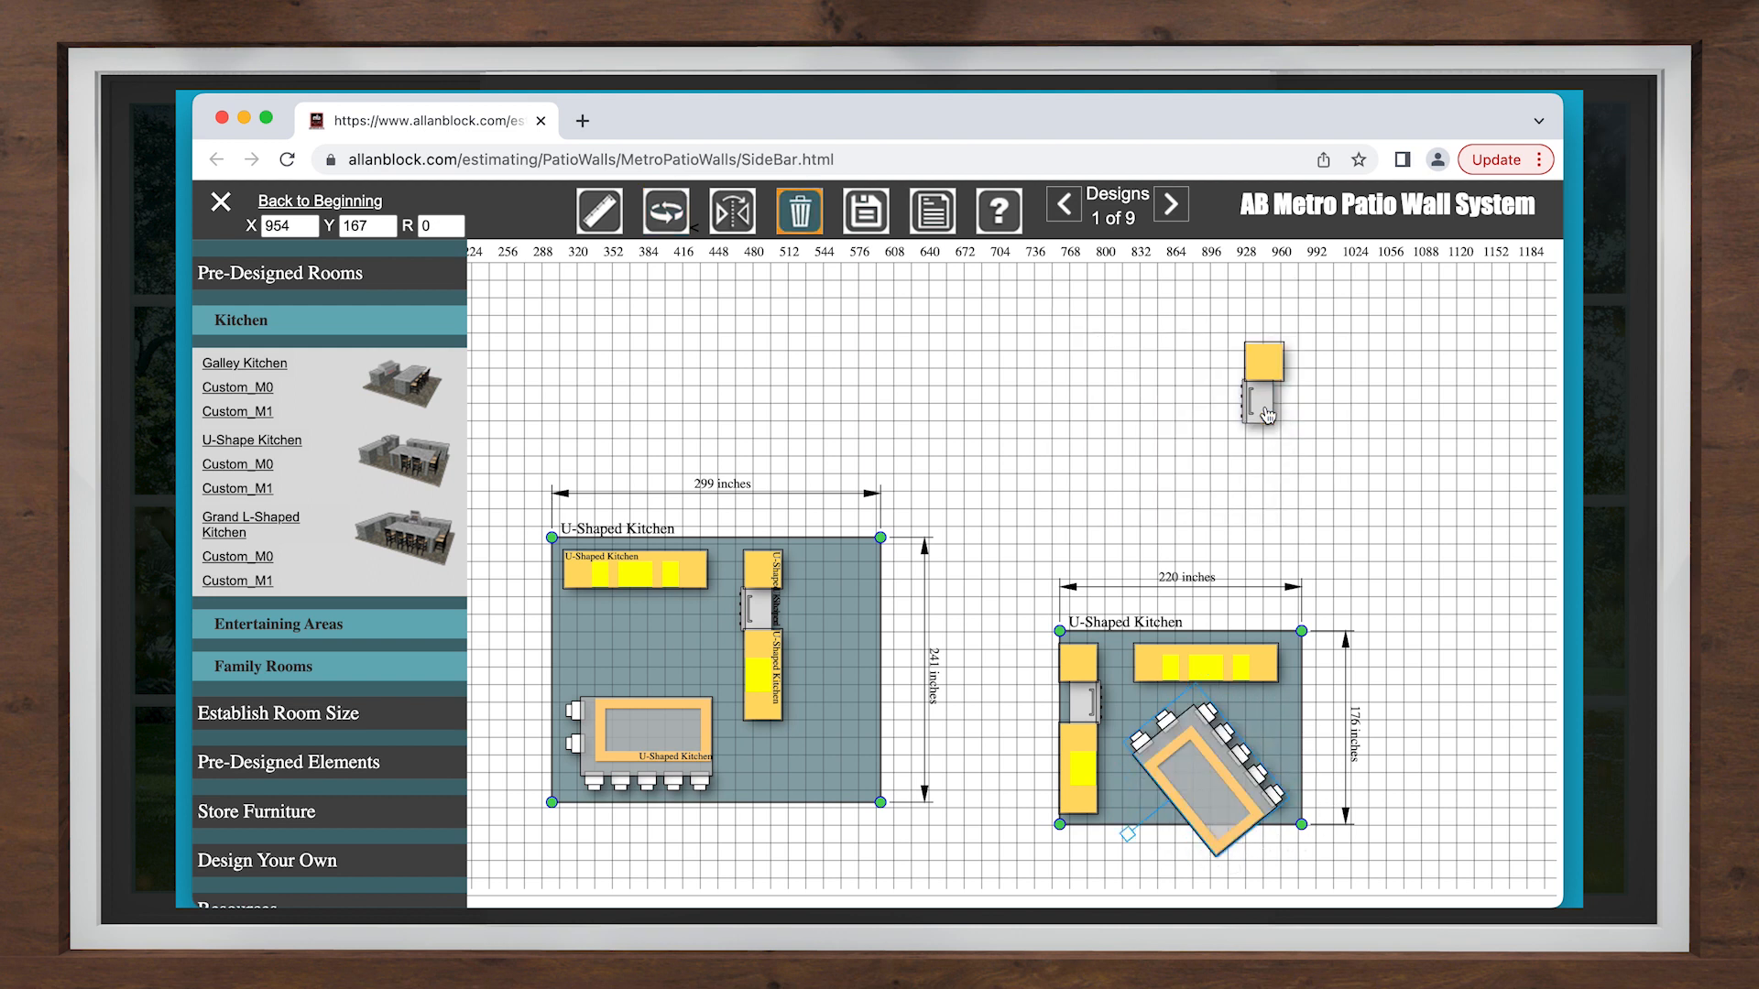
pyautogui.click(1262, 401)
pyautogui.click(1258, 366)
pyautogui.click(1080, 665)
pyautogui.click(1088, 707)
pyautogui.click(1081, 763)
pyautogui.click(1194, 747)
pyautogui.click(1104, 700)
pyautogui.click(1205, 662)
pyautogui.click(813, 644)
pyautogui.click(799, 213)
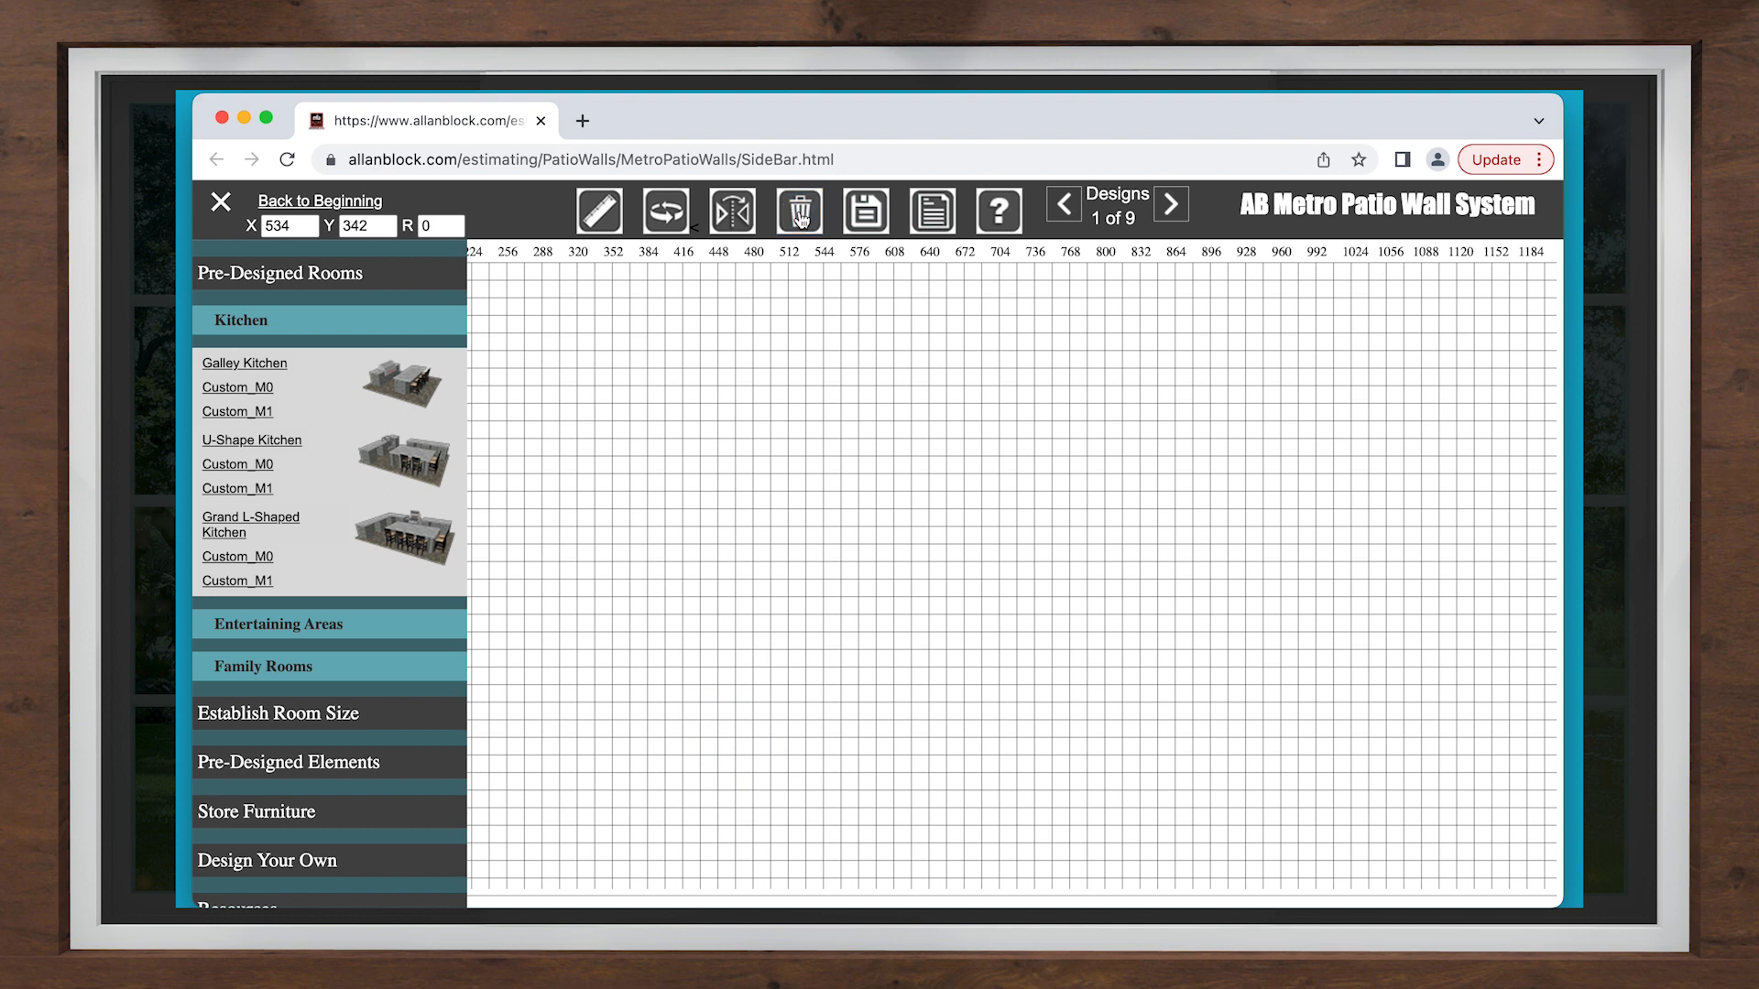
# Step: Place the Custom_M0 version of the Sports Bar entertaining area and widen its floor to about 437 inches
pyautogui.click(236, 328)
pyautogui.click(244, 362)
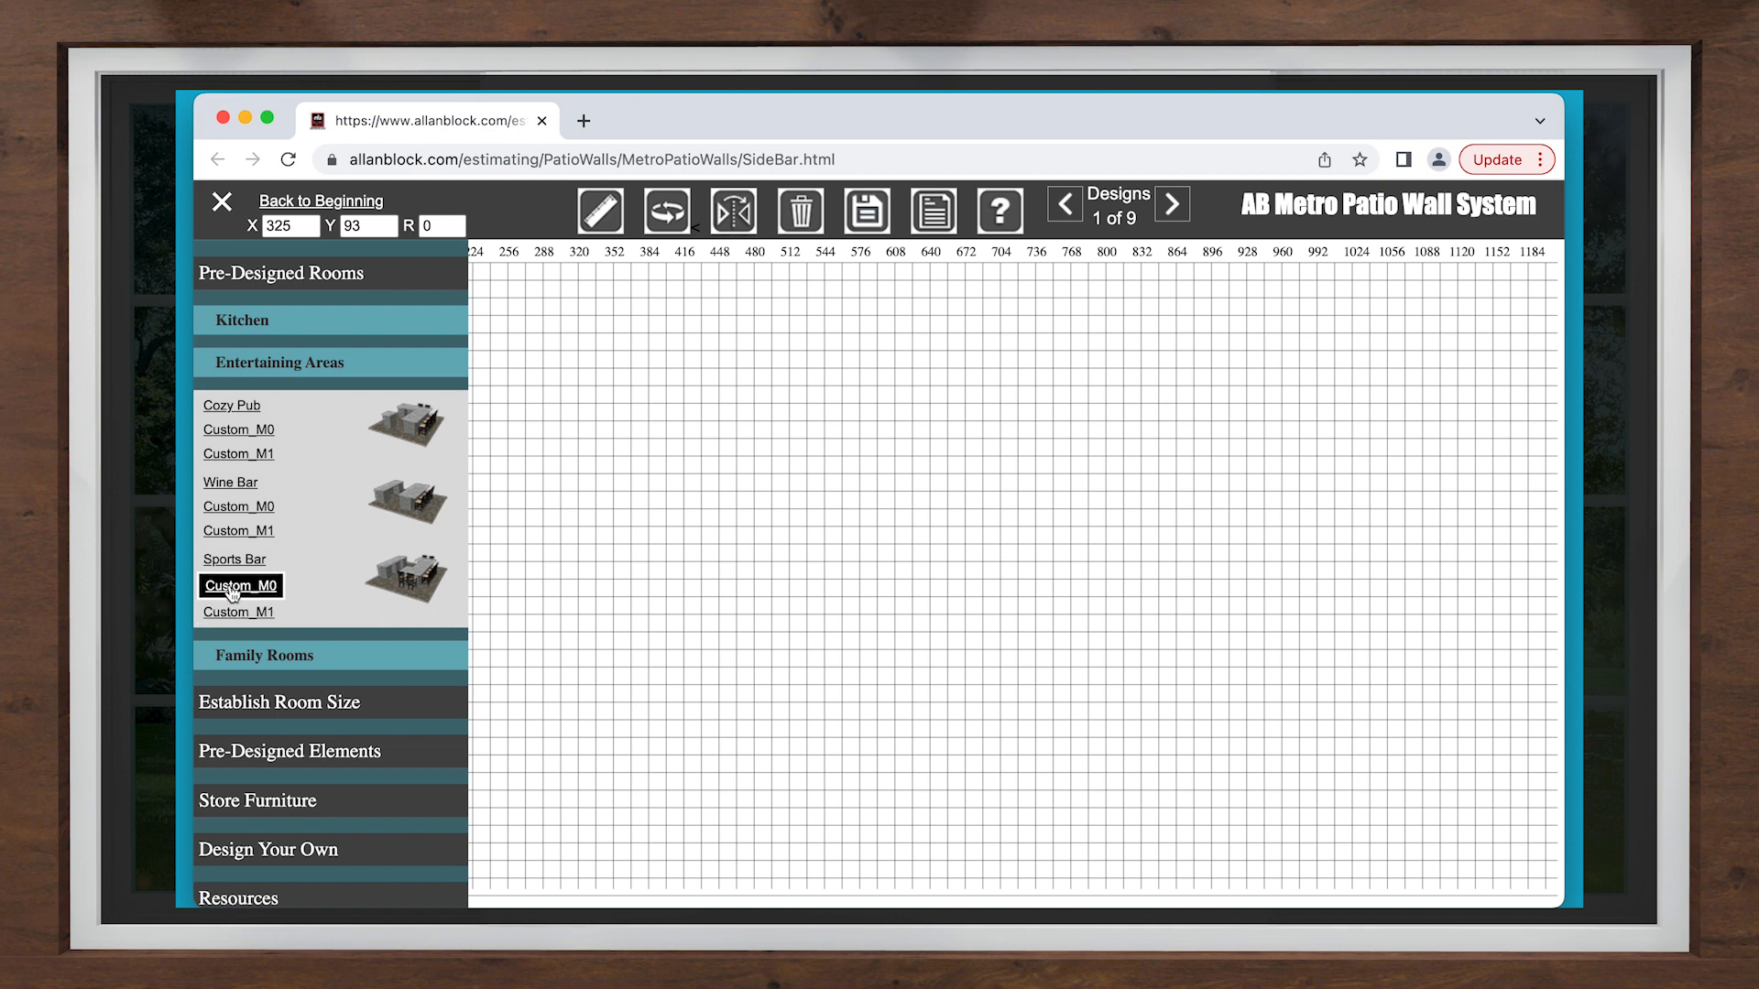
pyautogui.click(231, 590)
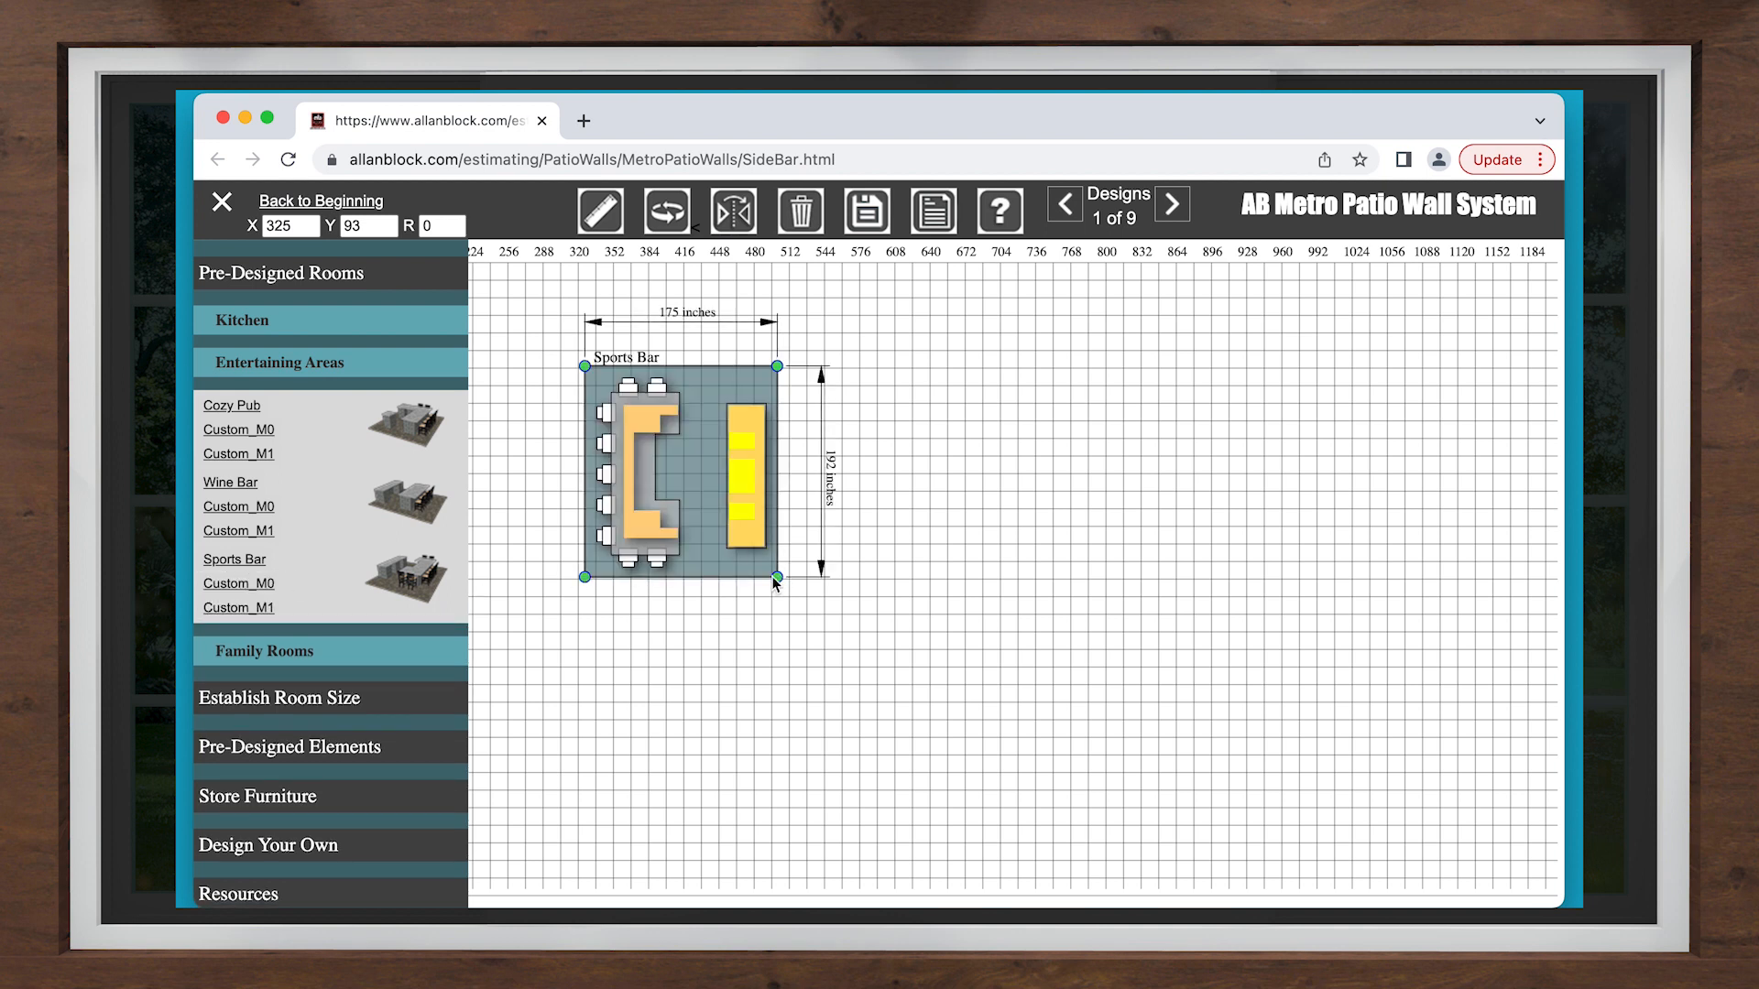
pyautogui.moveTo(777, 577); pyautogui.dragTo(831, 601)
pyautogui.moveTo(1019, 586); pyautogui.dragTo(1068, 581)
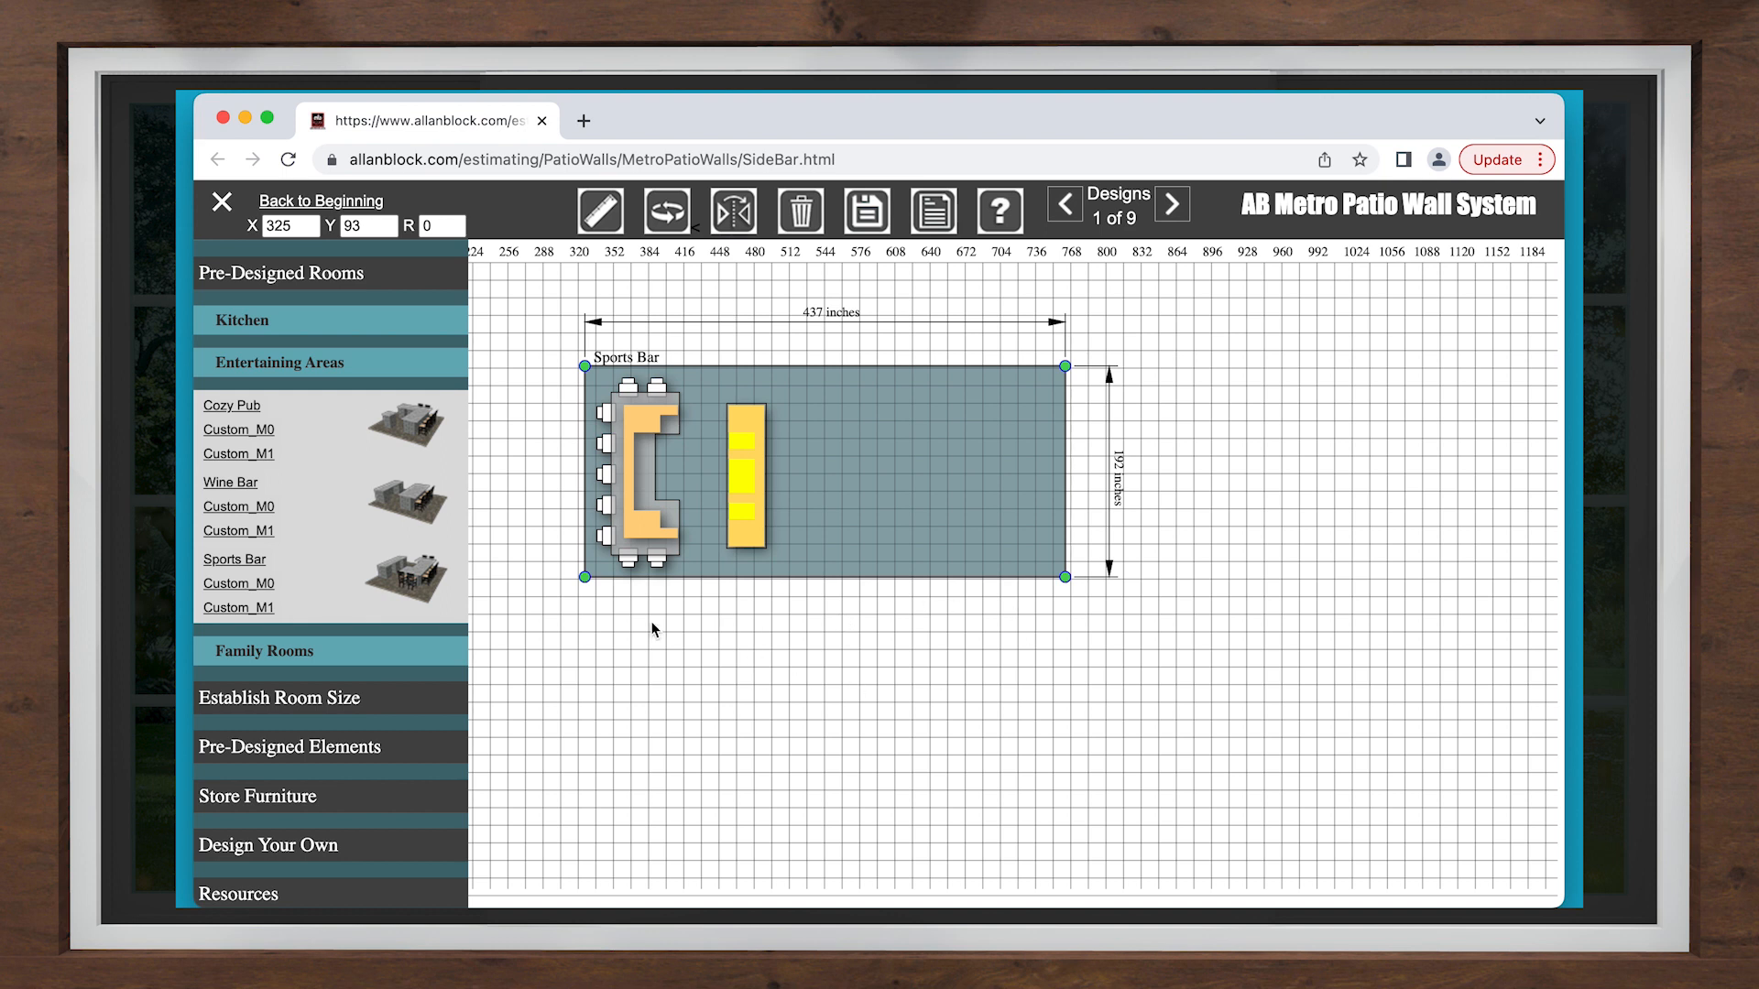
# Step: Create a 20 by 20 ft floor and attach it below the right end of the Sports Bar floor
pyautogui.click(299, 699)
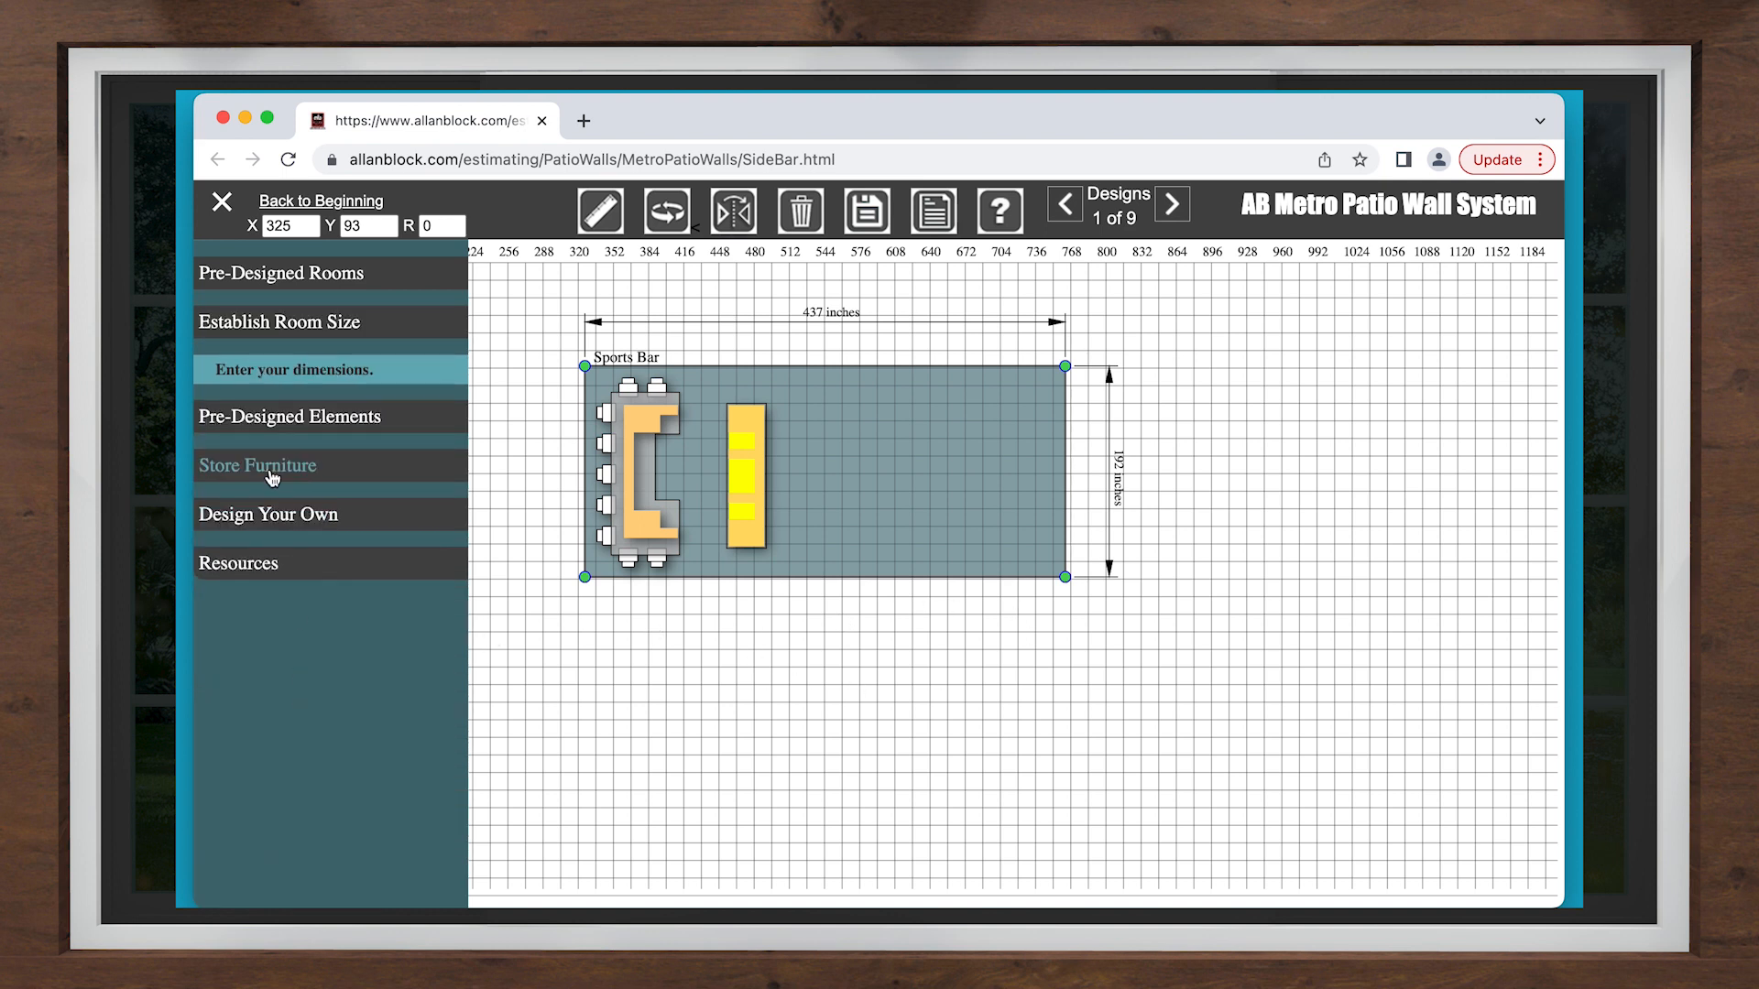
pyautogui.click(268, 371)
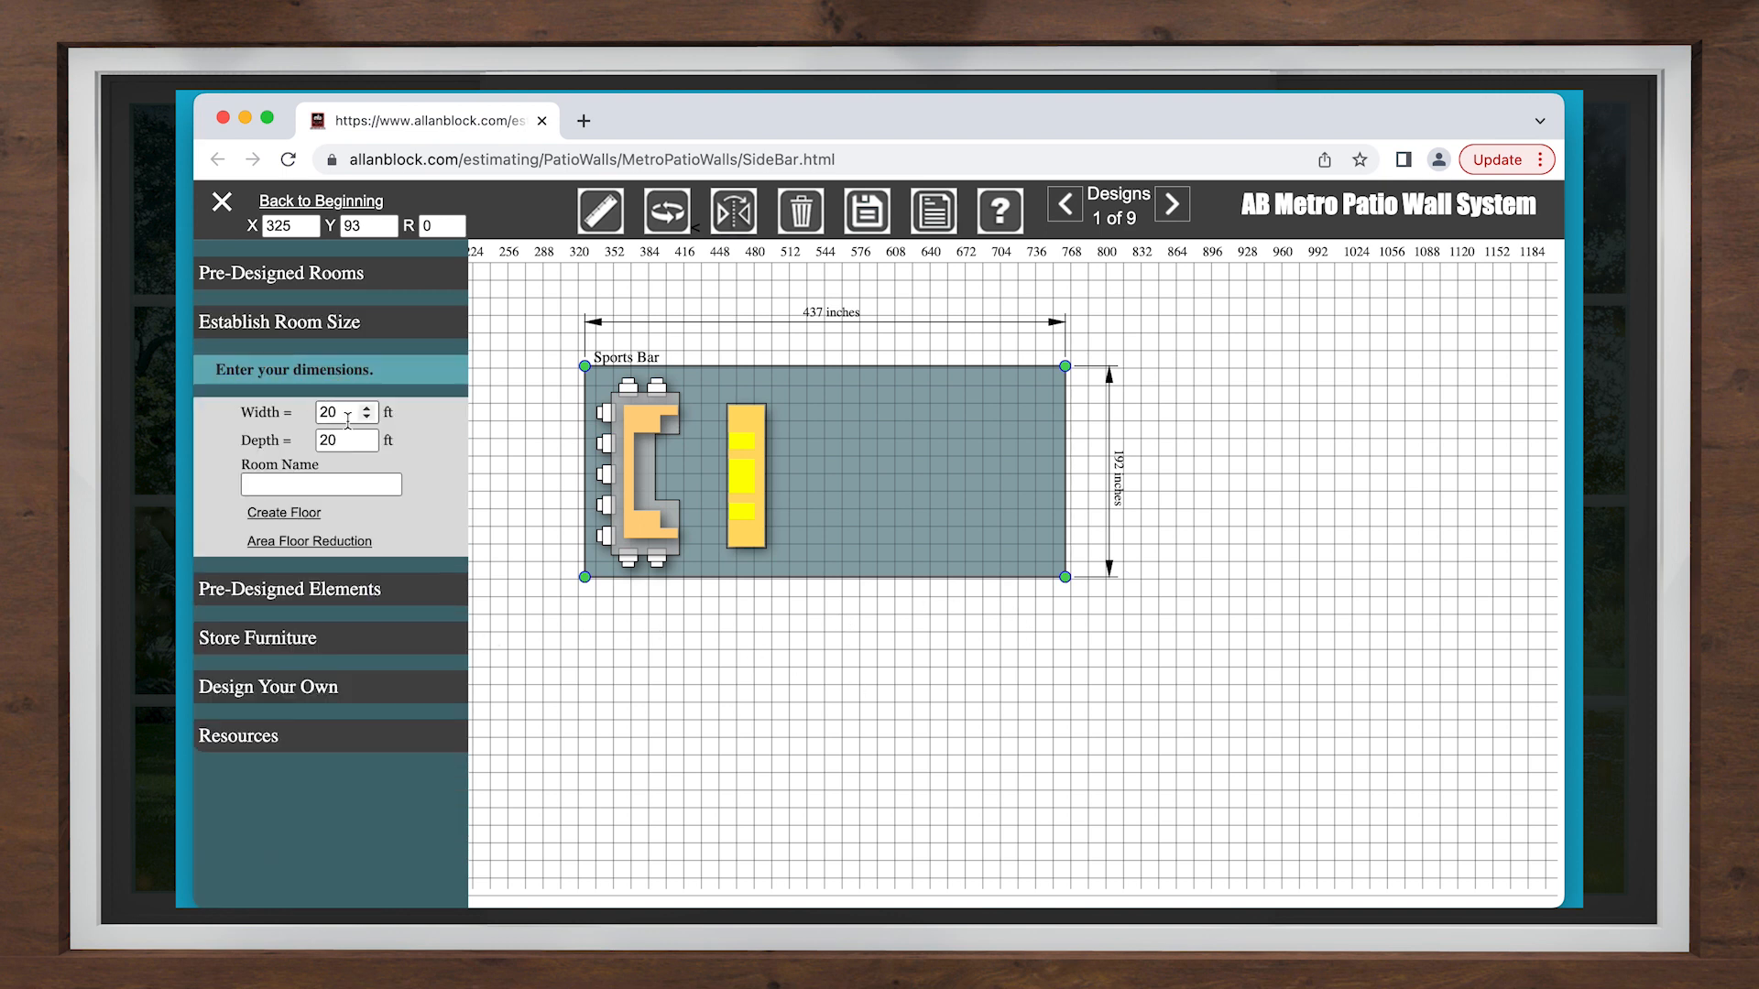
pyautogui.click(283, 512)
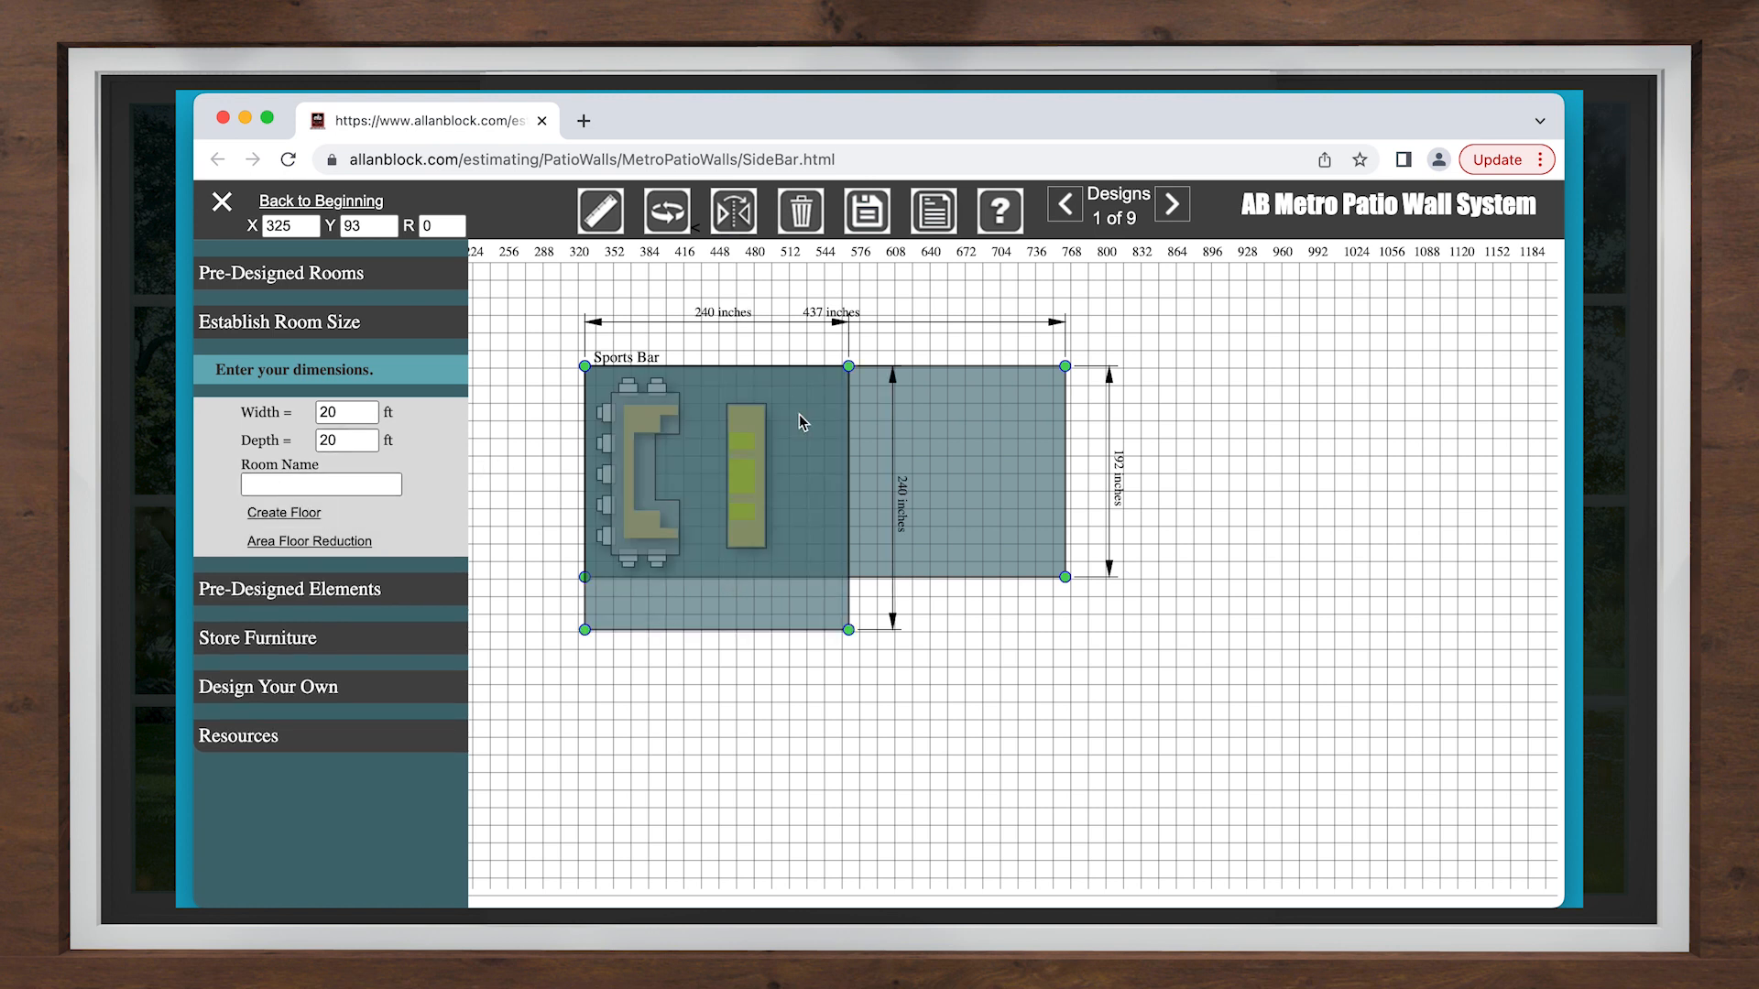
pyautogui.click(821, 438)
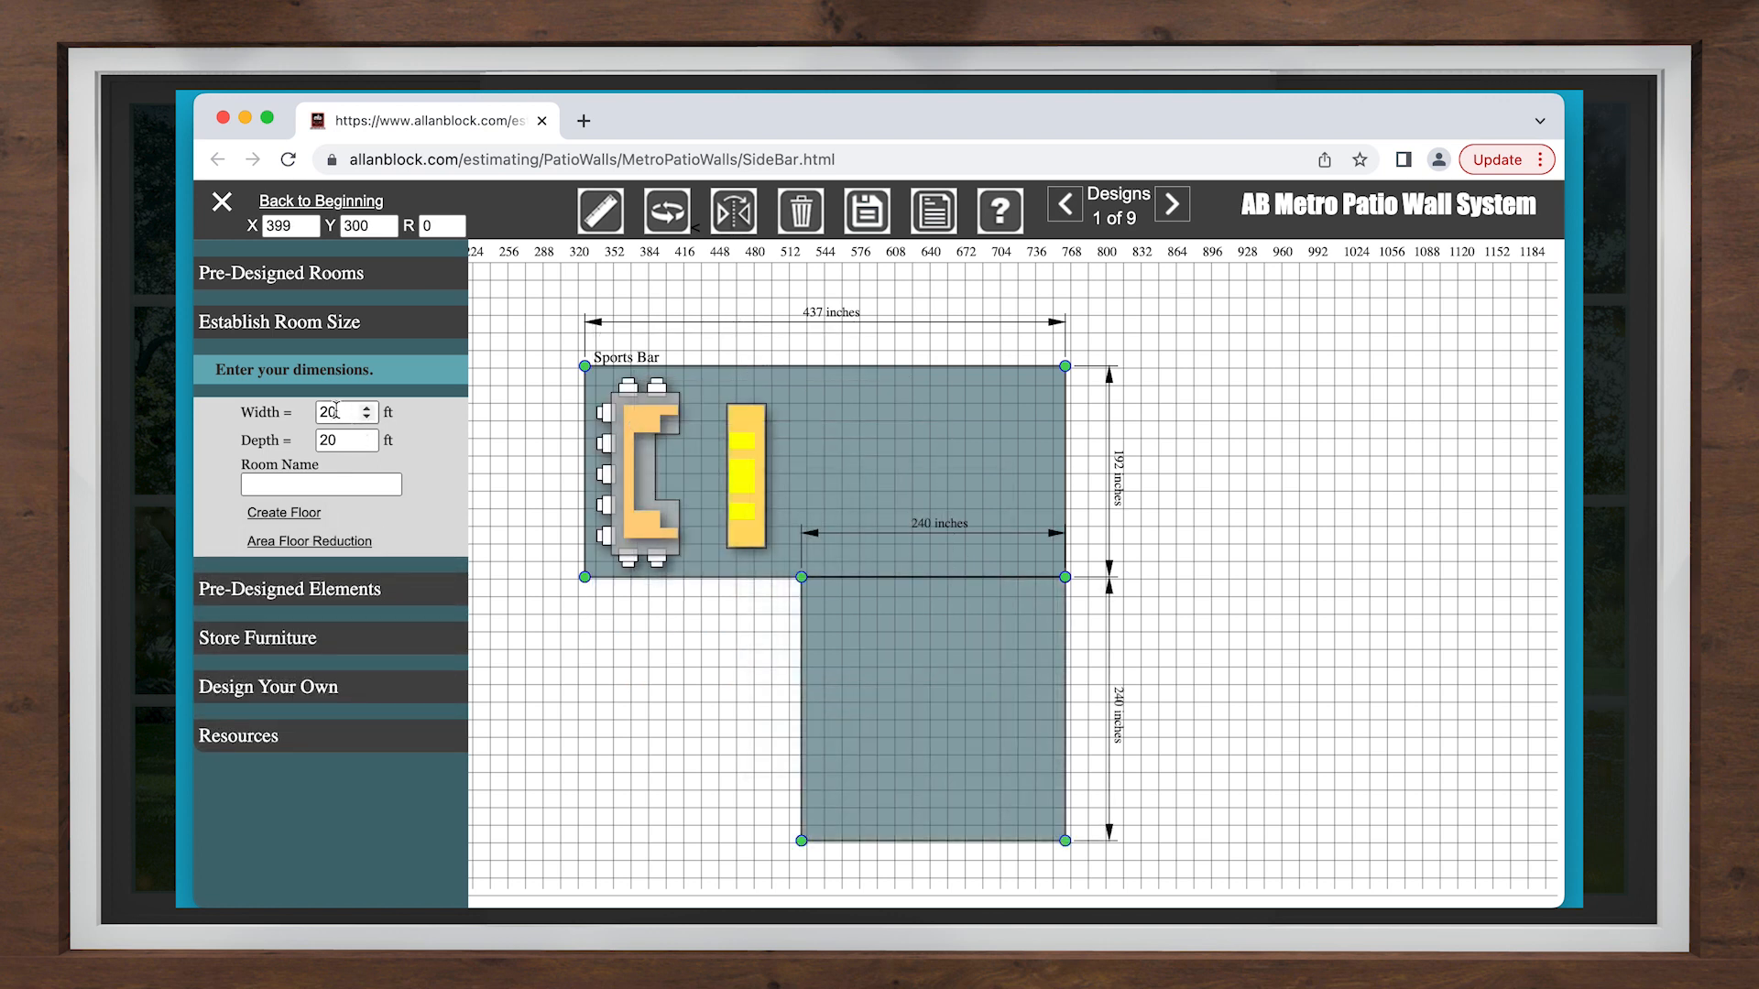
# Step: Create a 5 by 5 ft area floor reduction named "fire pit" and place it near the top of the lower floor
pyautogui.moveTo(350, 412); pyautogui.dragTo(302, 417)
pyautogui.write('5')
pyautogui.click(341, 442)
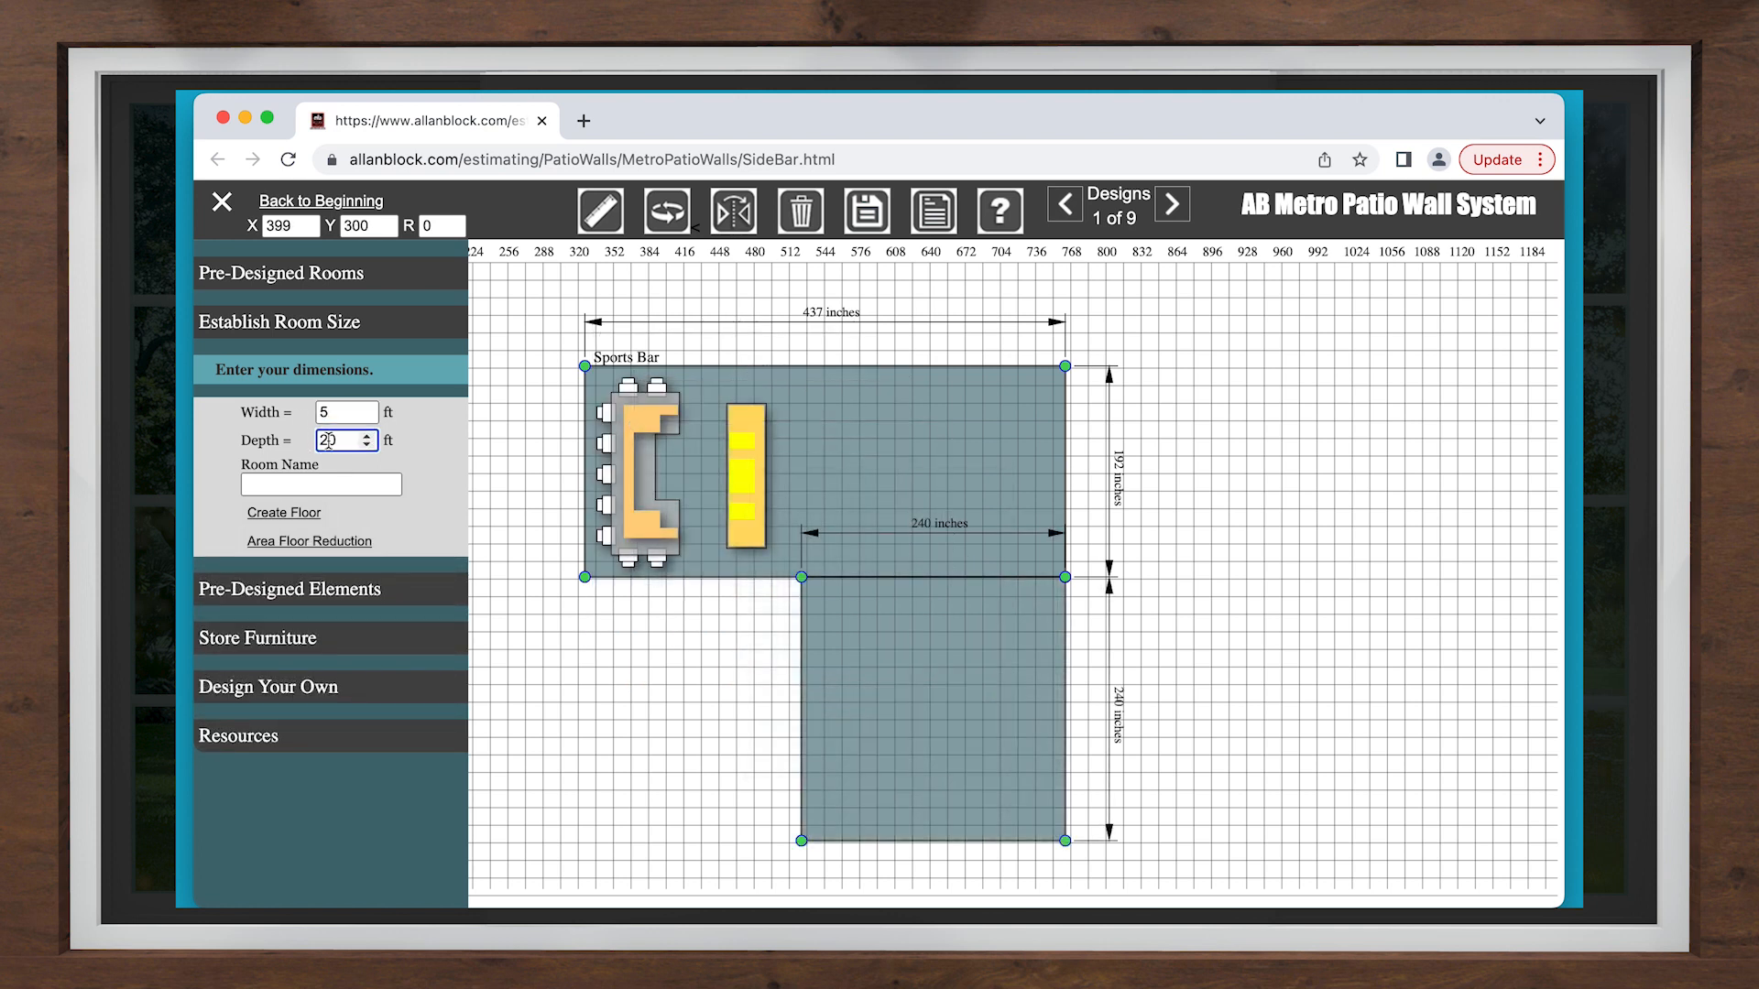
pyautogui.moveTo(341, 442); pyautogui.dragTo(295, 446)
pyautogui.write('5')
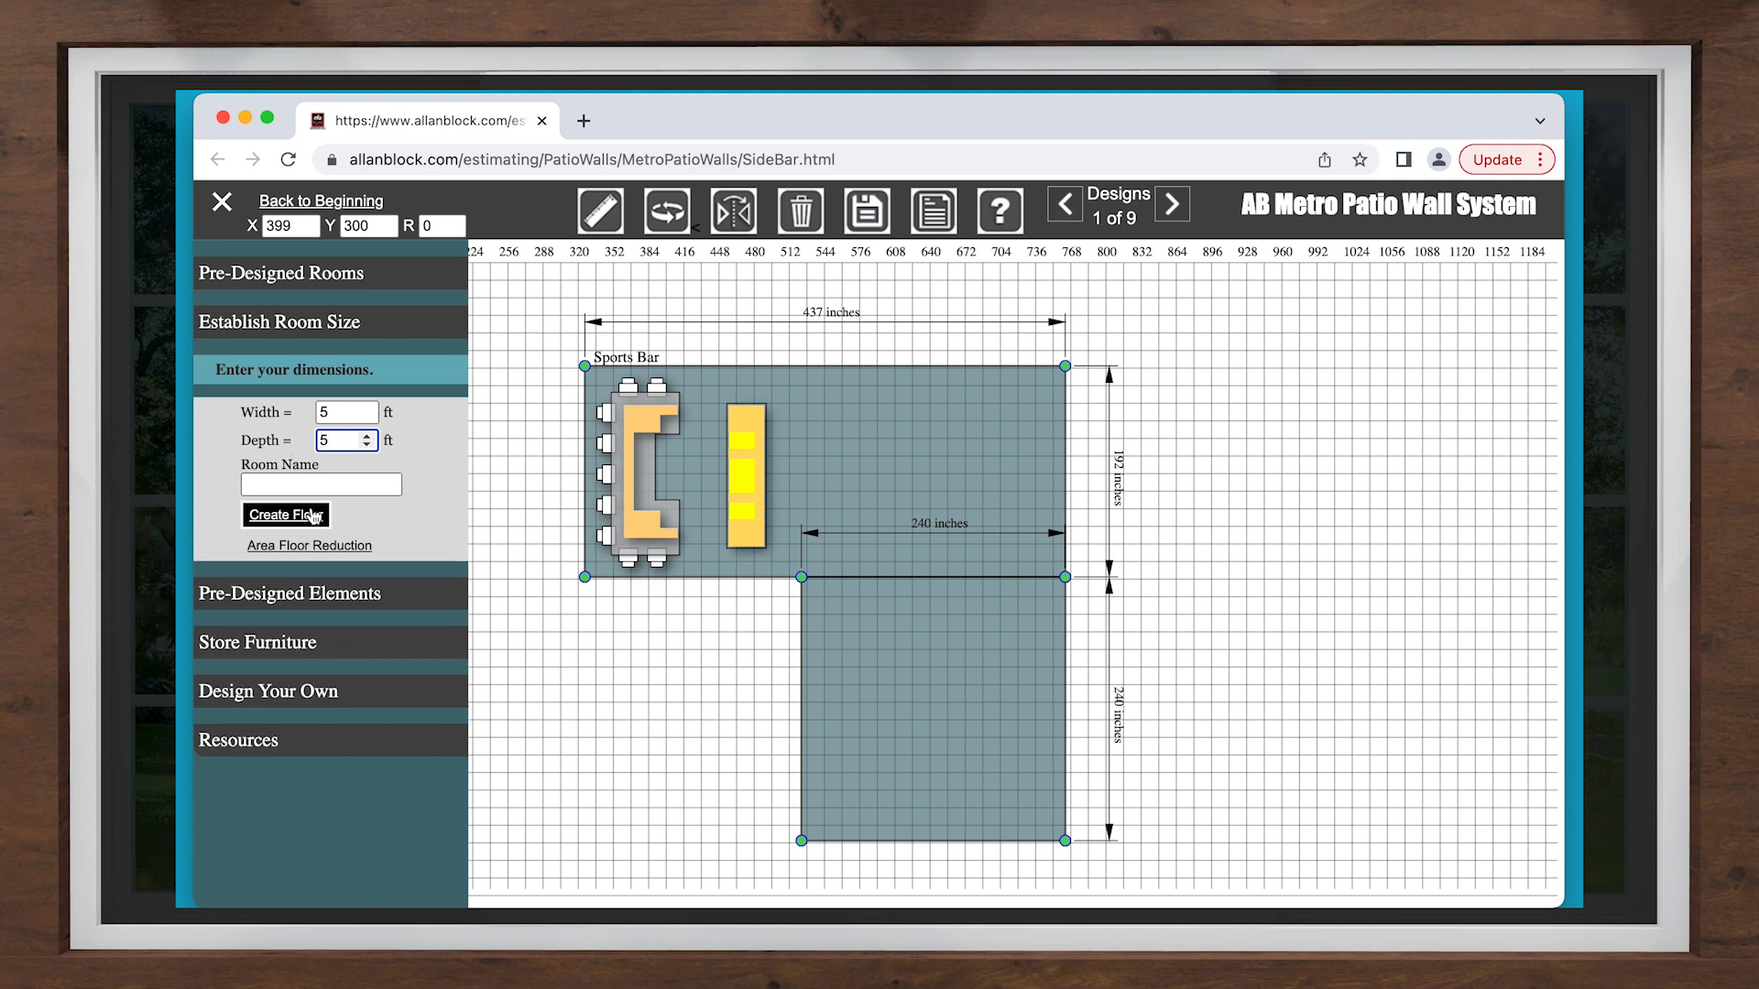
pyautogui.click(278, 486)
pyautogui.write('fire pit')
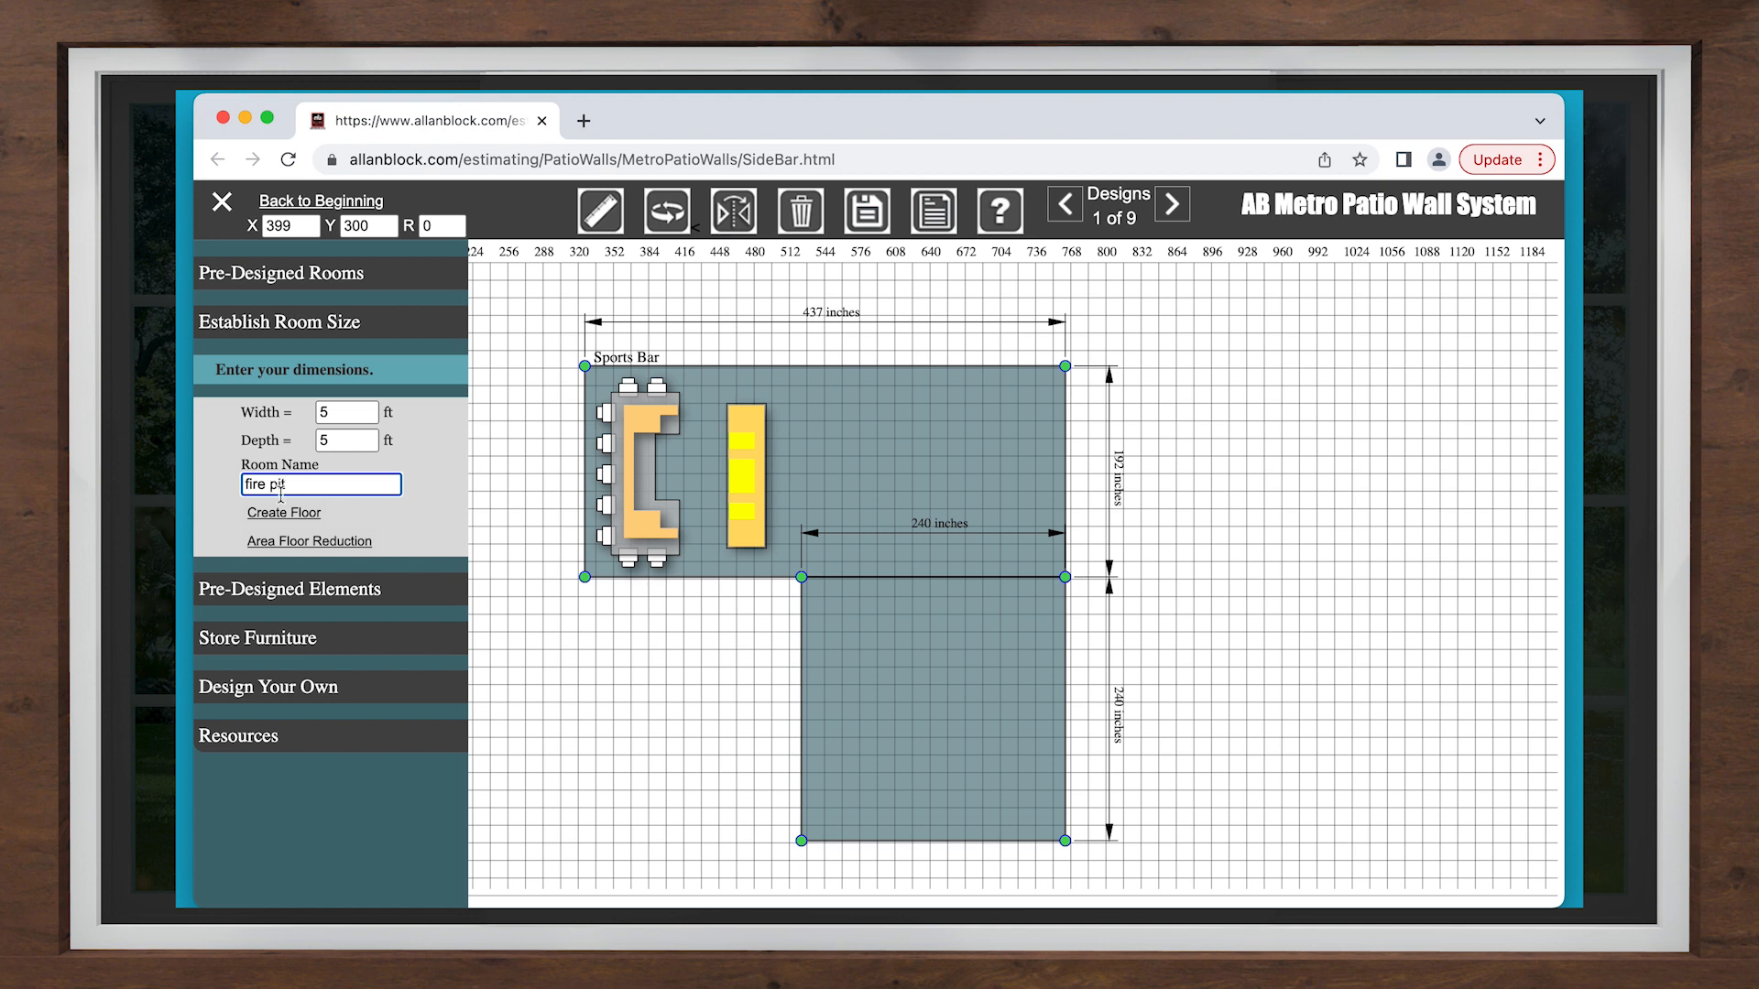
pyautogui.click(302, 543)
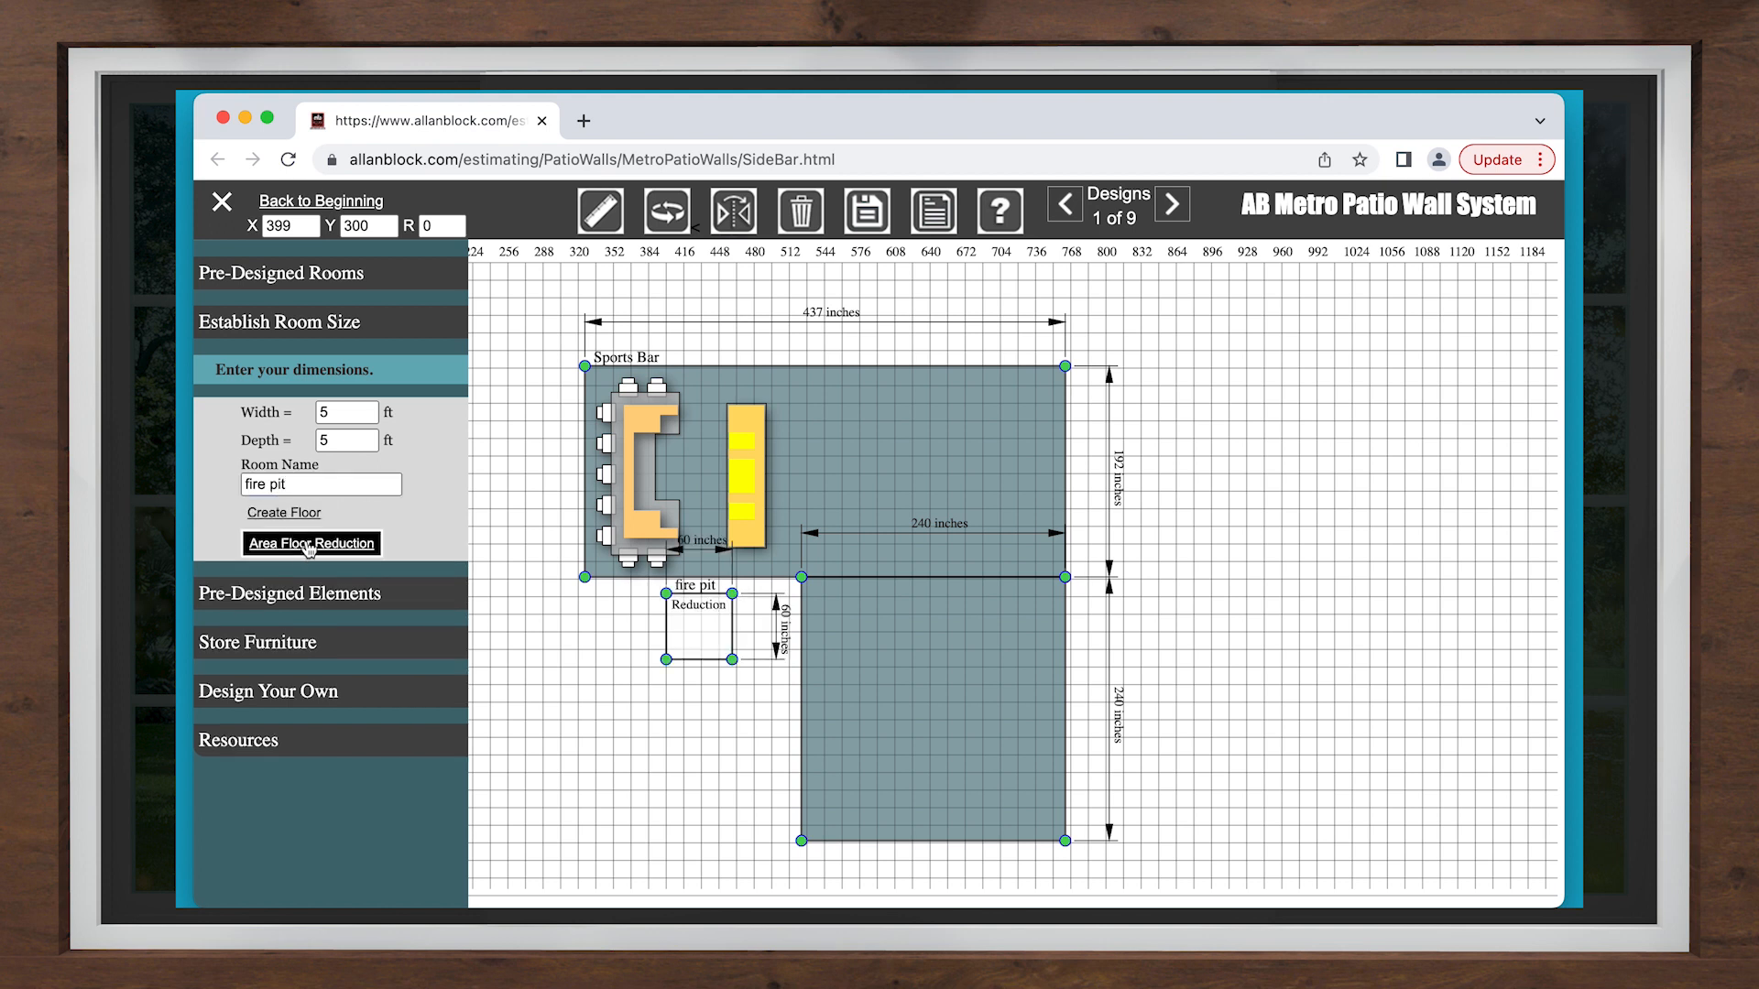
pyautogui.moveTo(689, 638); pyautogui.dragTo(993, 645)
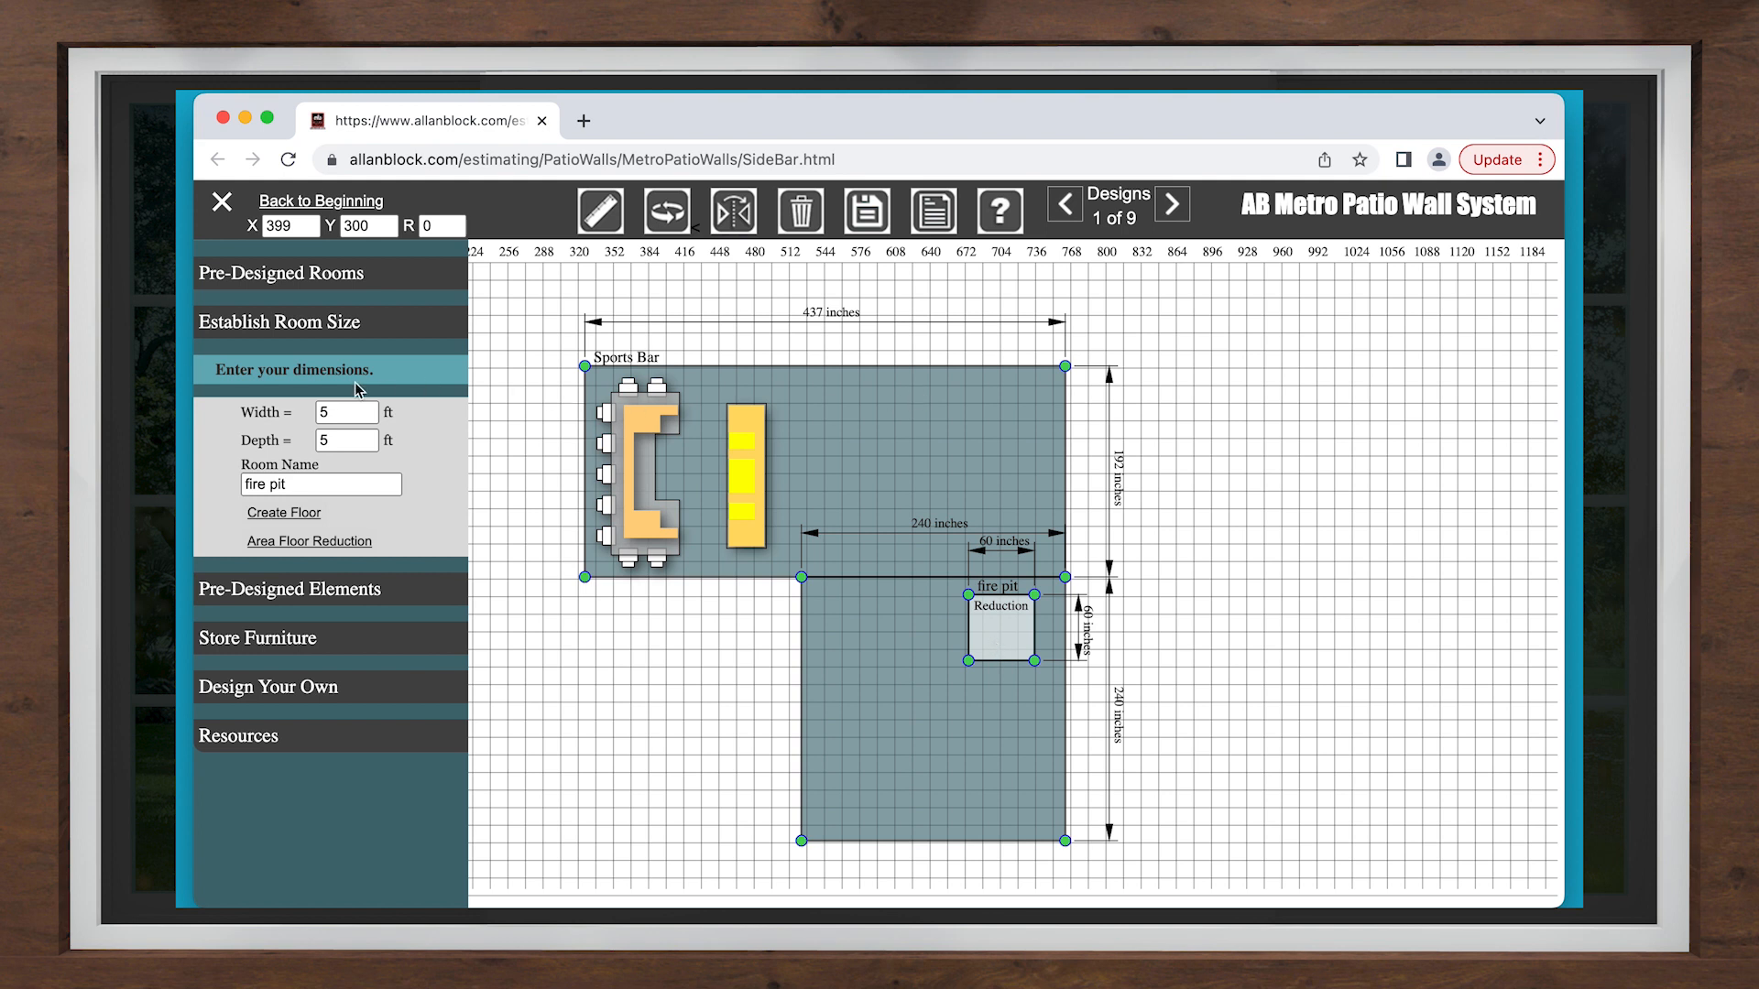
pyautogui.click(239, 335)
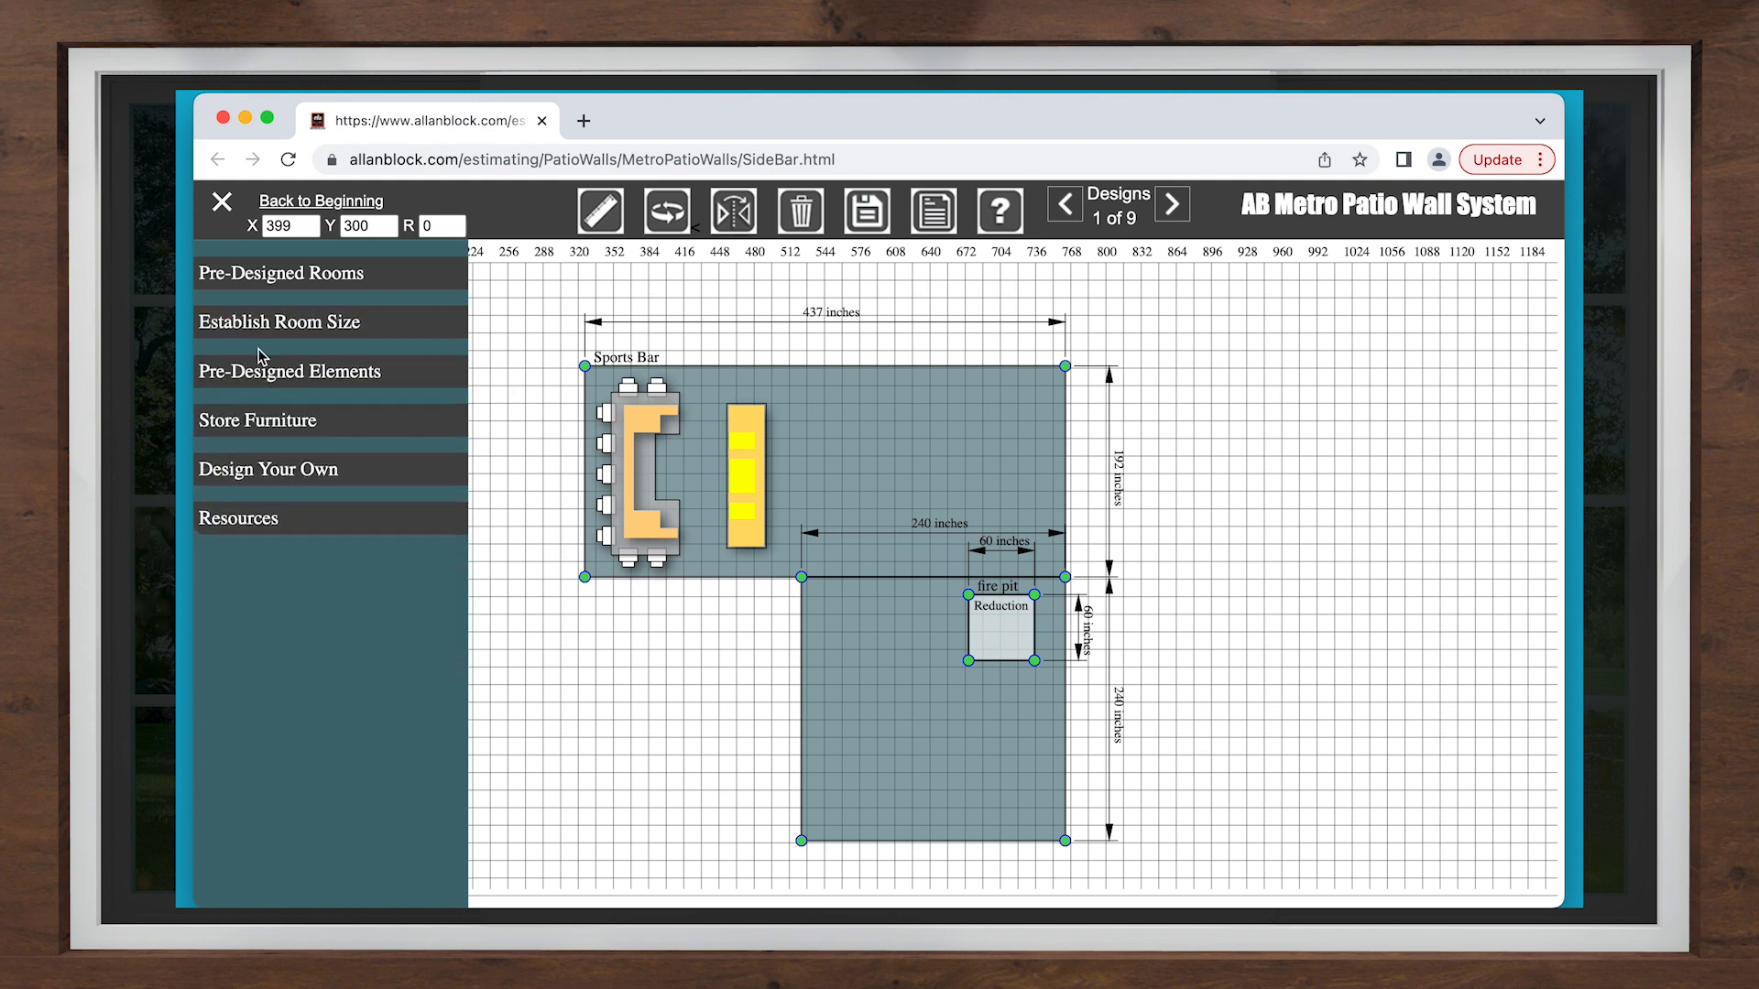
# Step: Add a pre-designed Bar 48 x 120 L and position it near the lower edge of the lower floor
pyautogui.click(261, 378)
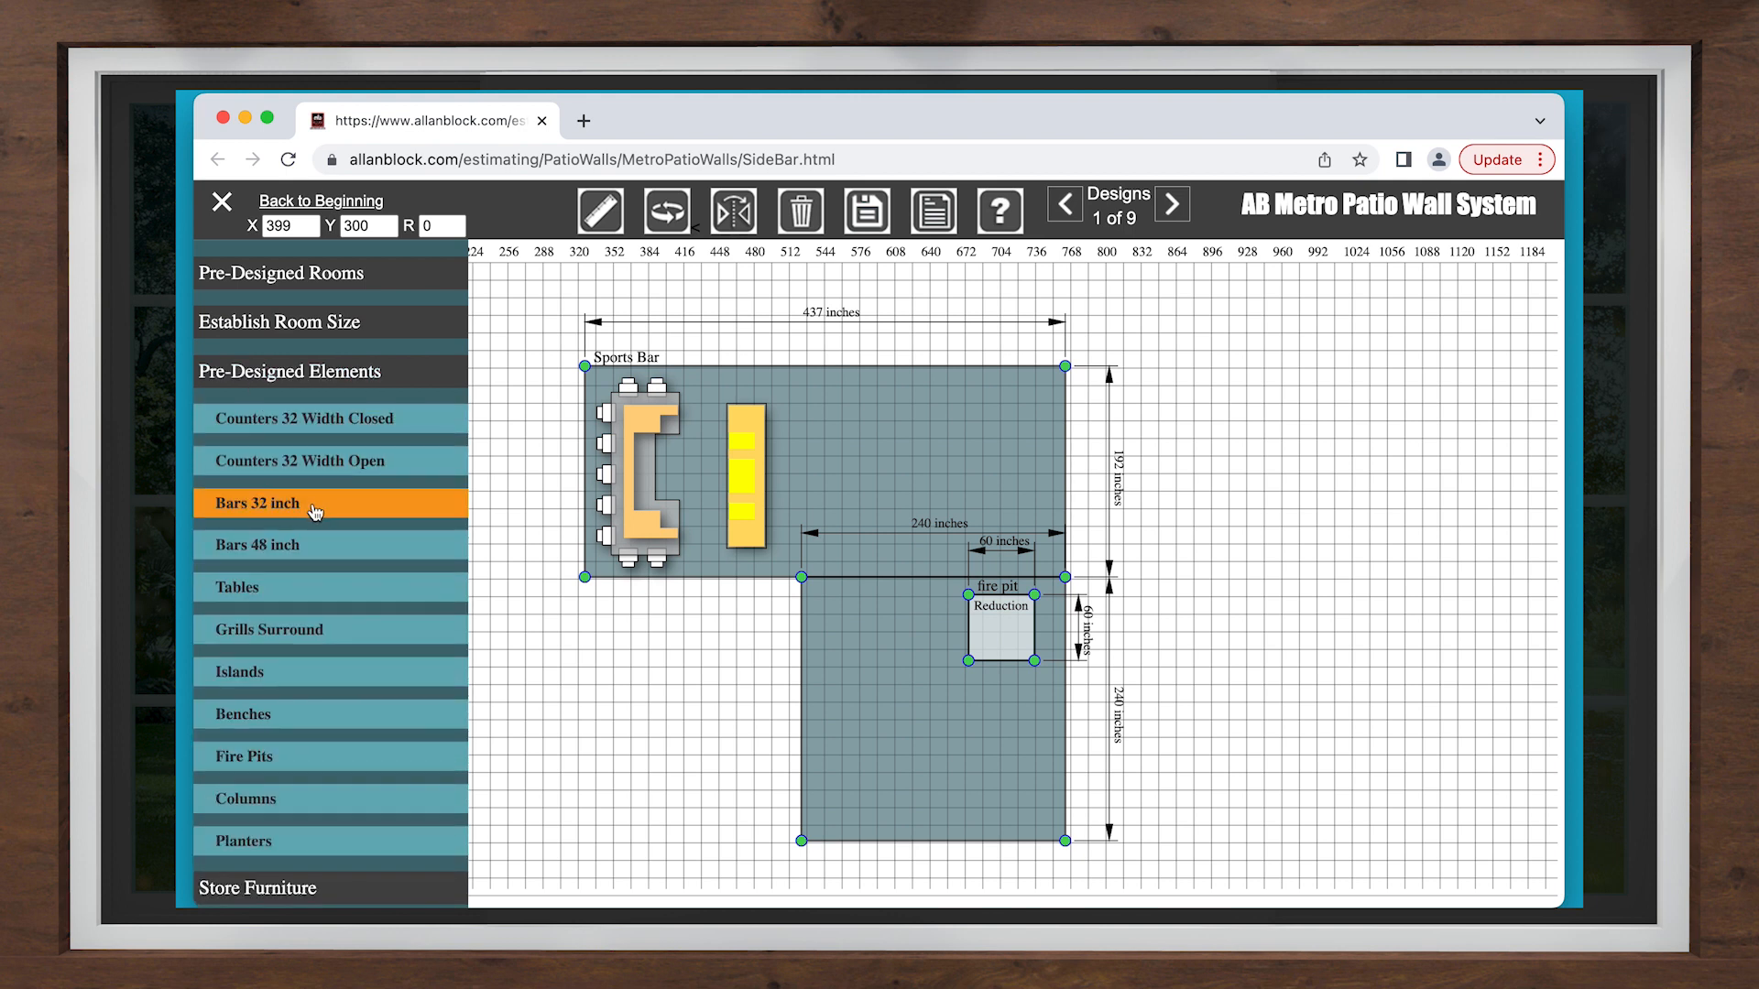
pyautogui.click(308, 554)
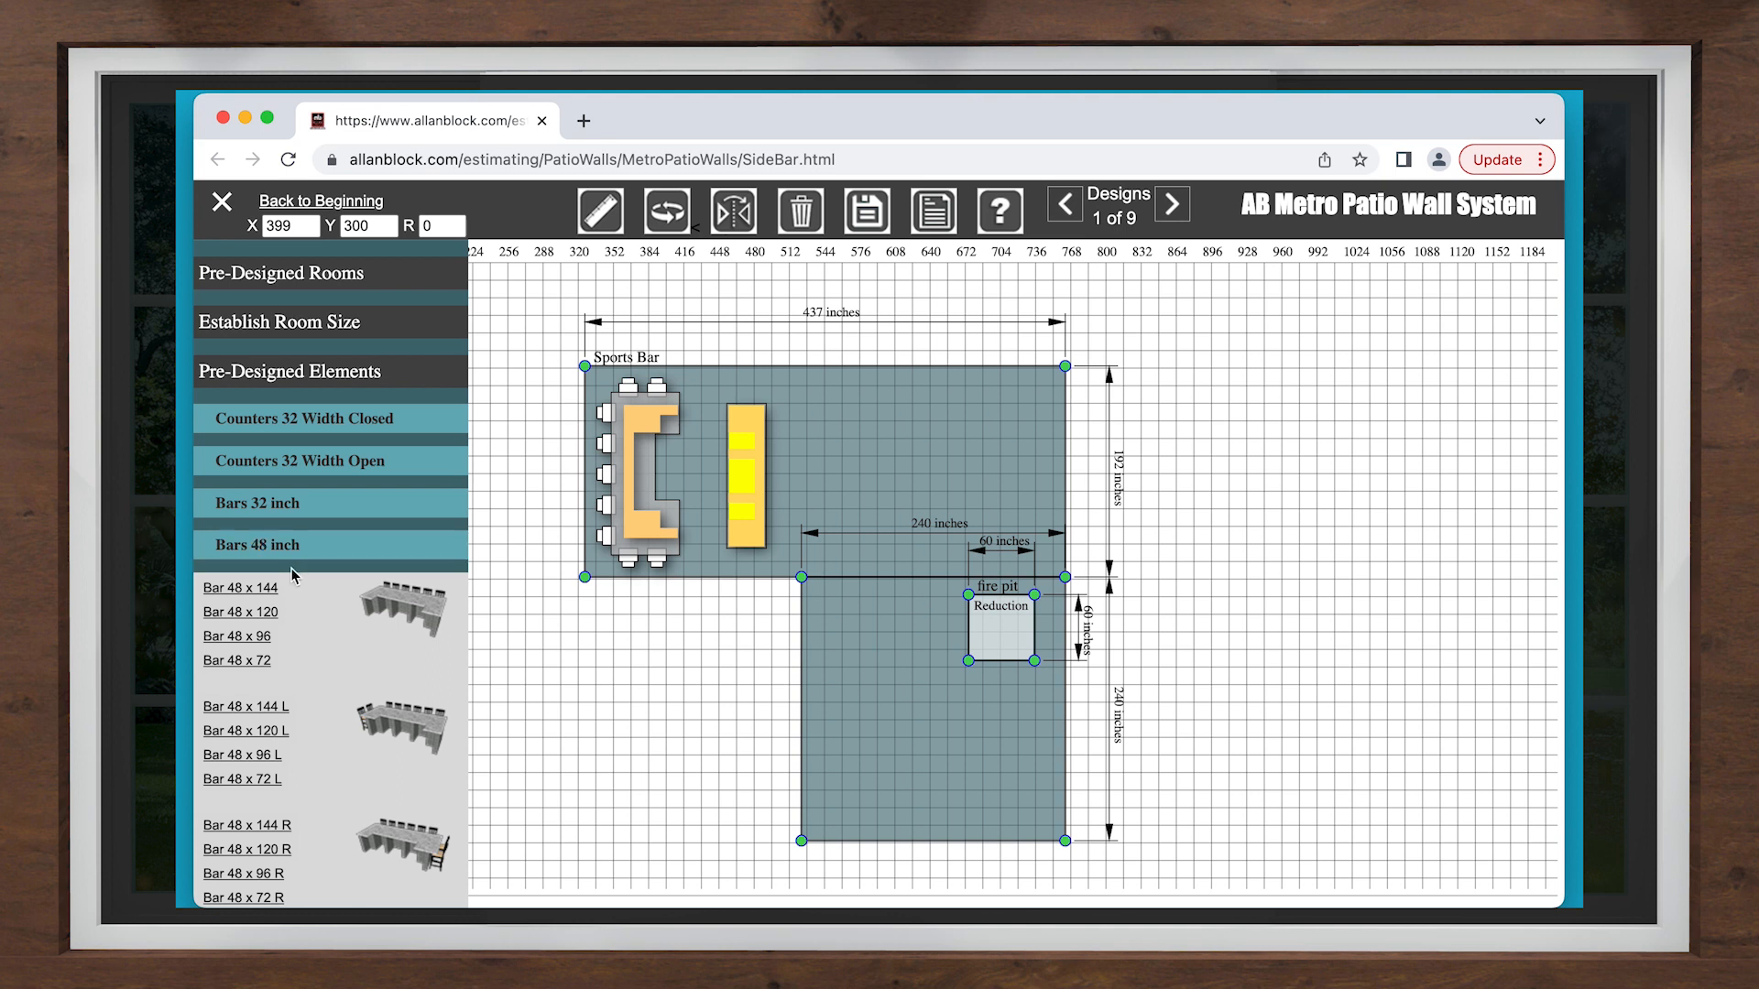
pyautogui.moveTo(393, 614)
pyautogui.moveTo(383, 714)
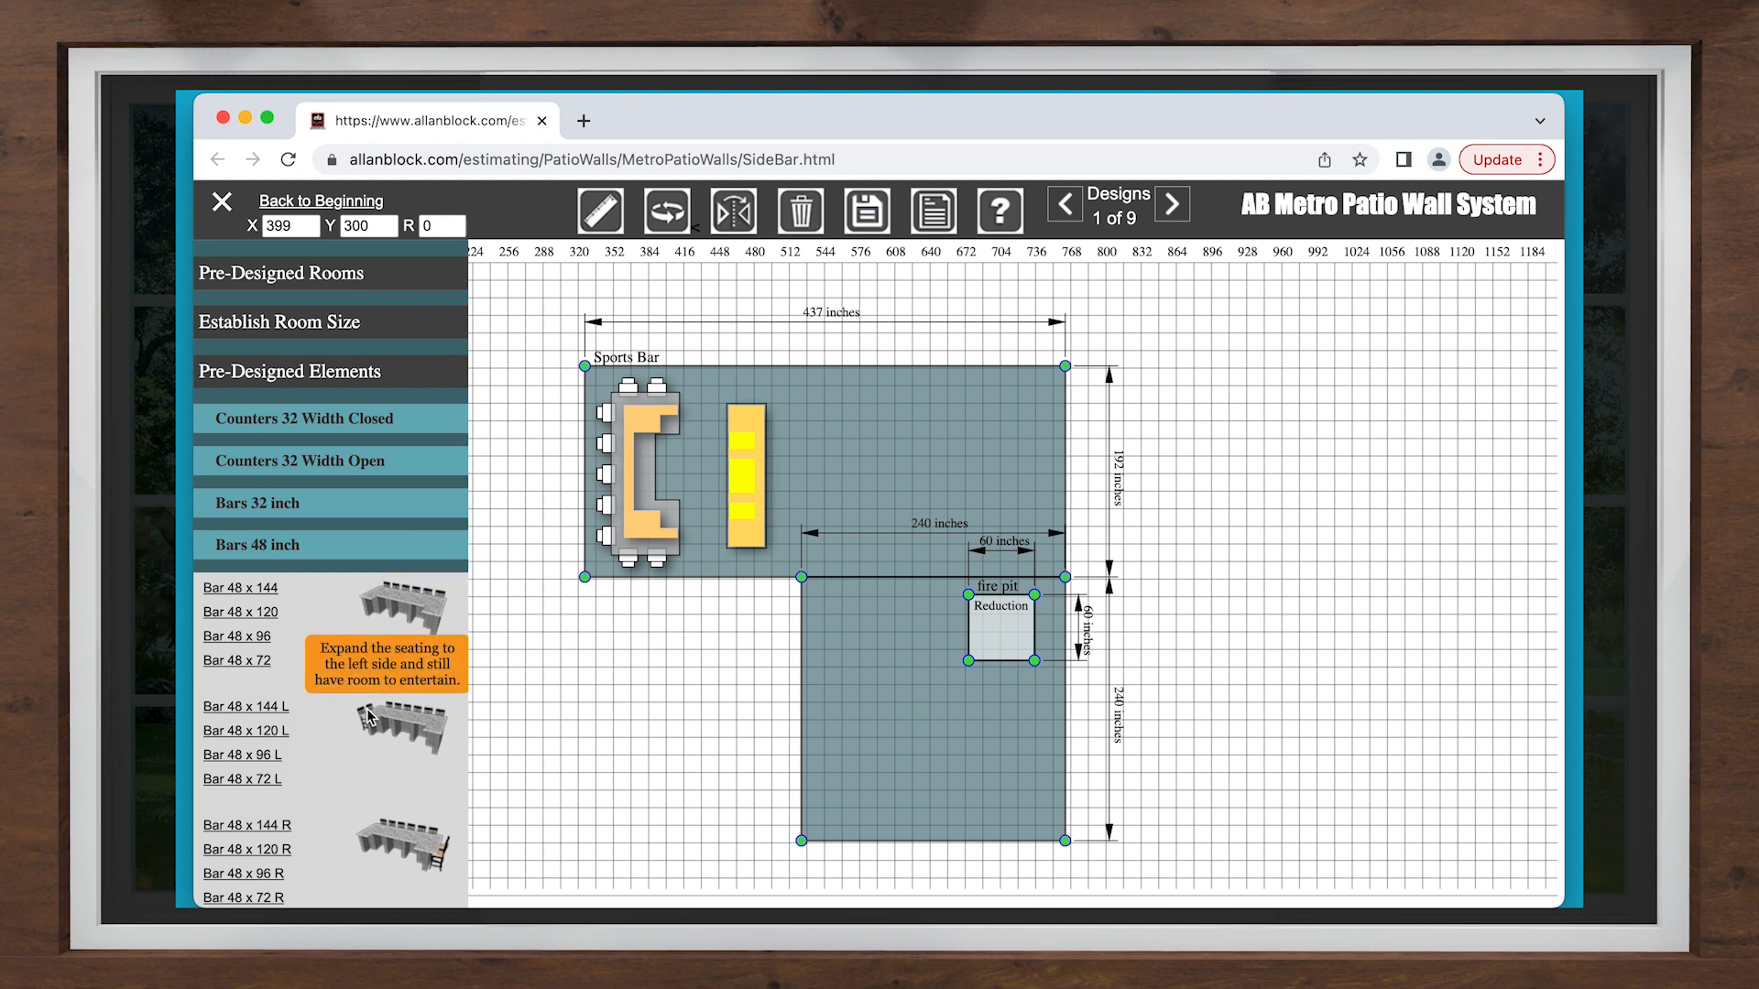
pyautogui.click(263, 736)
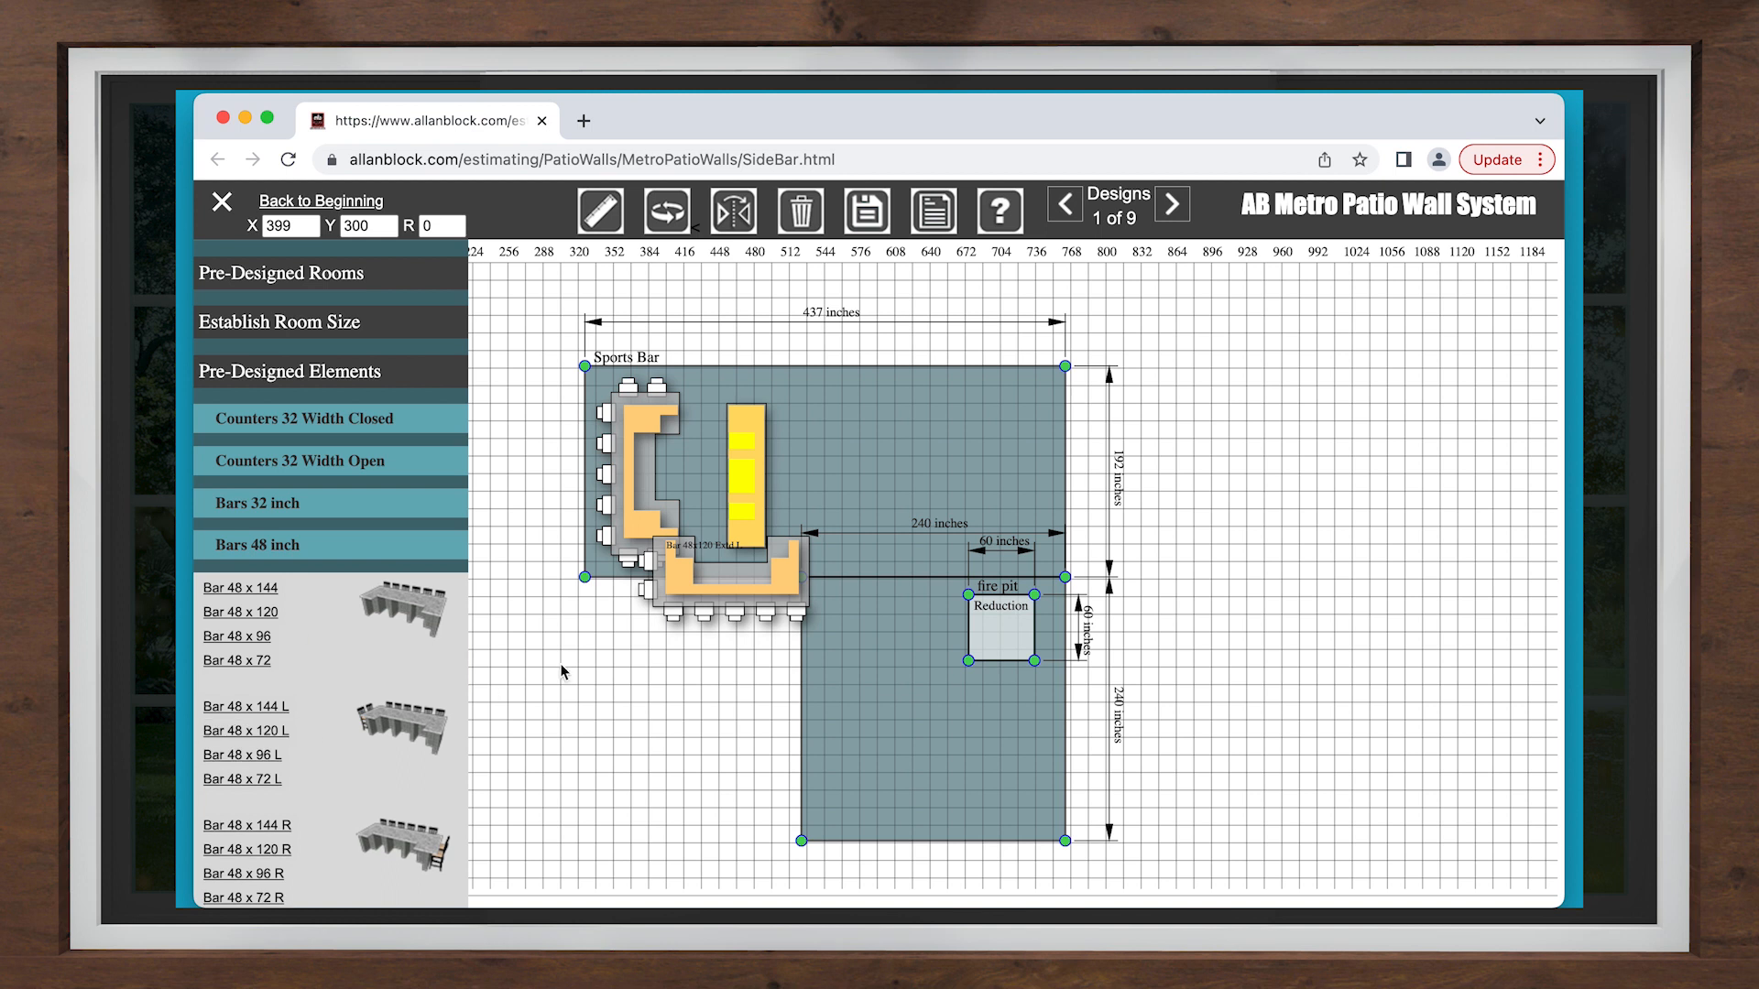
pyautogui.moveTo(708, 598); pyautogui.dragTo(918, 800)
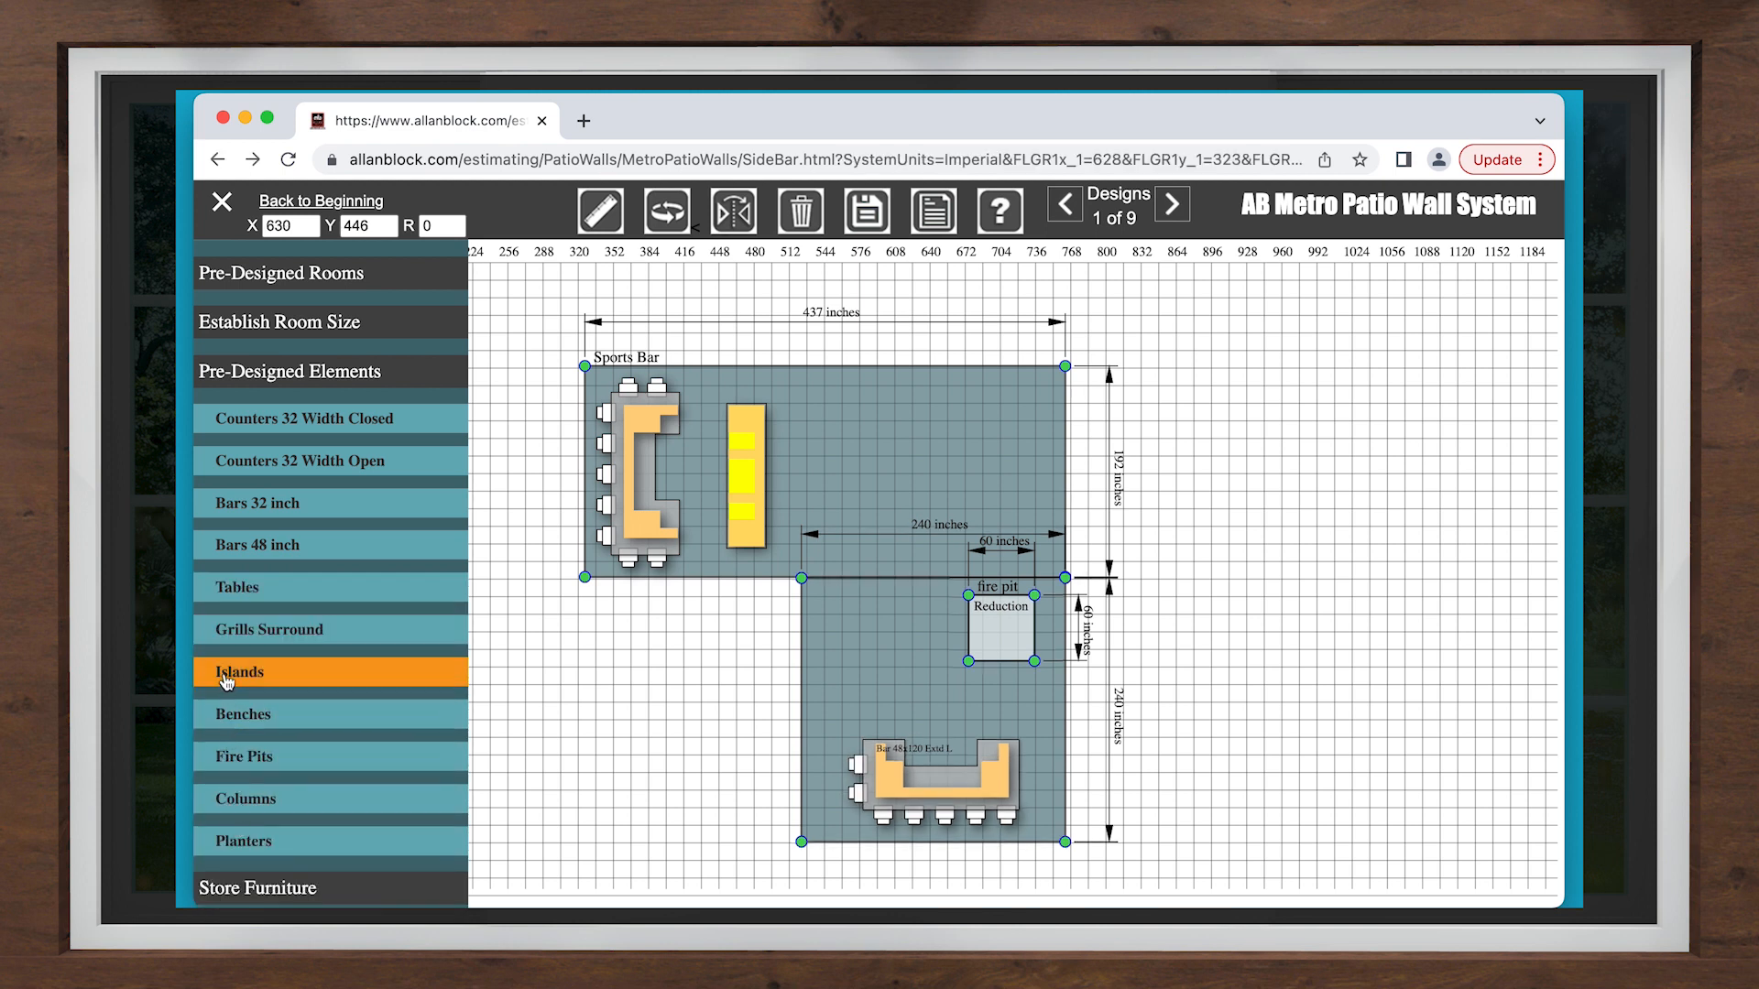
# Step: Add a Grill 32 x 128 Surround and position it along the upper edge of the Sports Bar floor
pyautogui.click(239, 641)
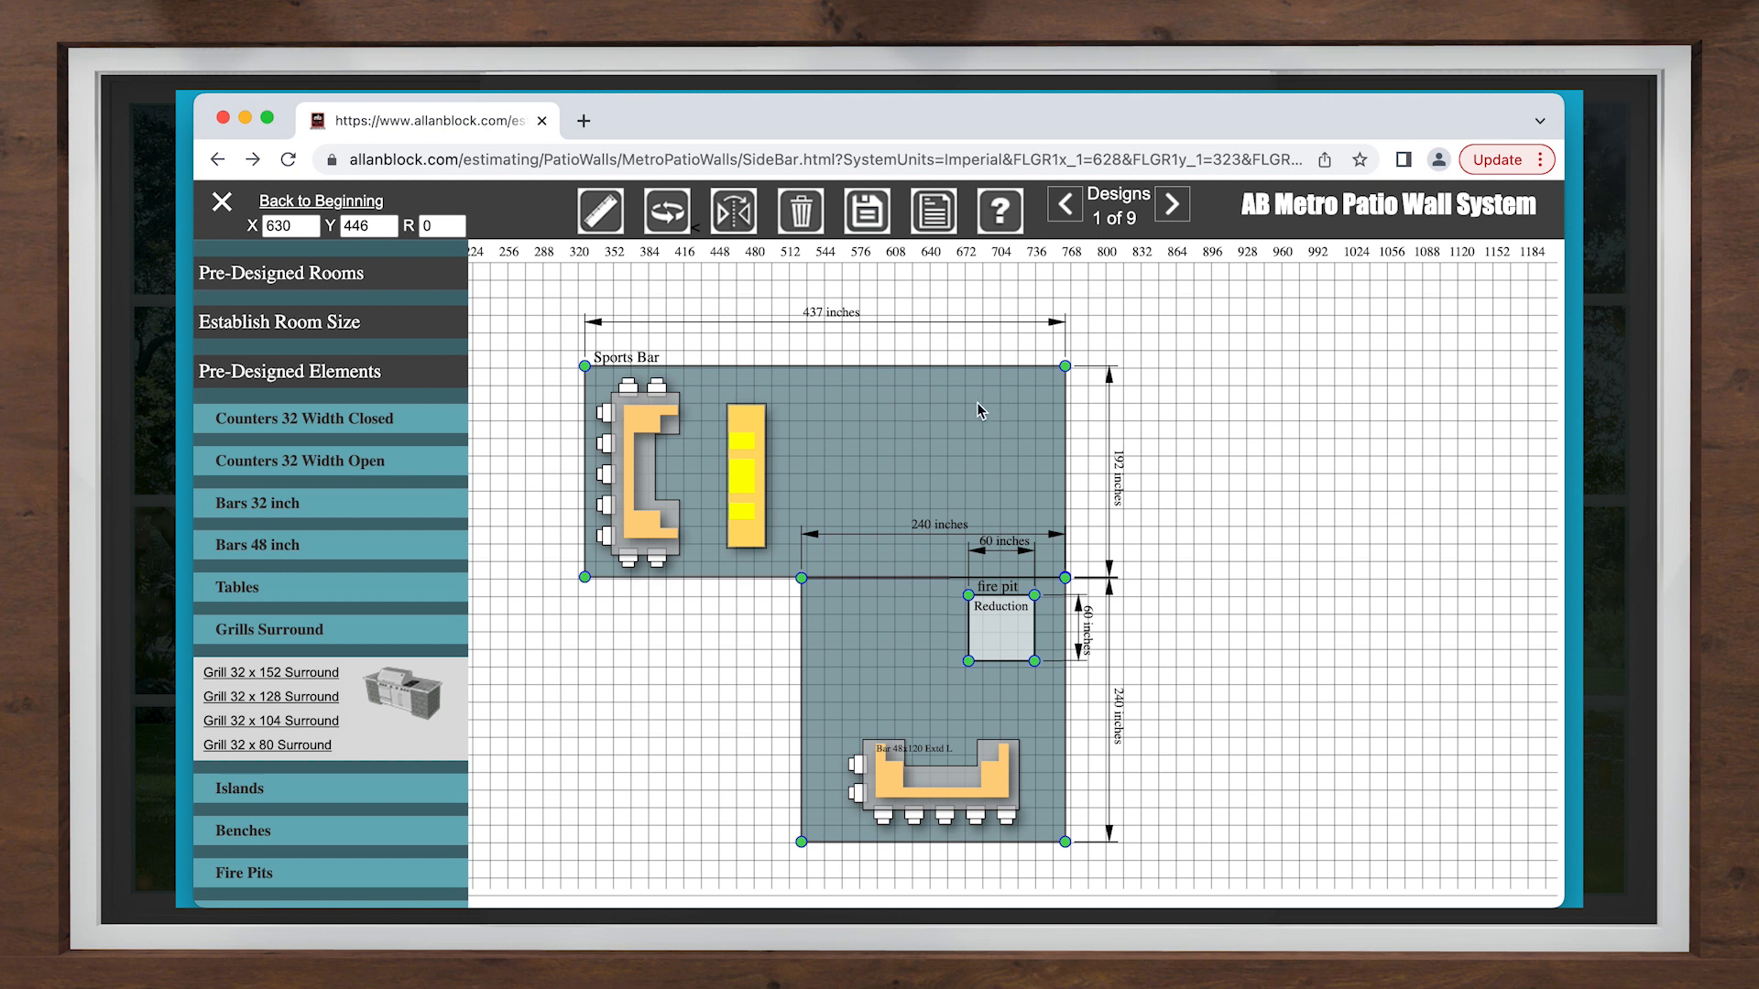
pyautogui.click(307, 707)
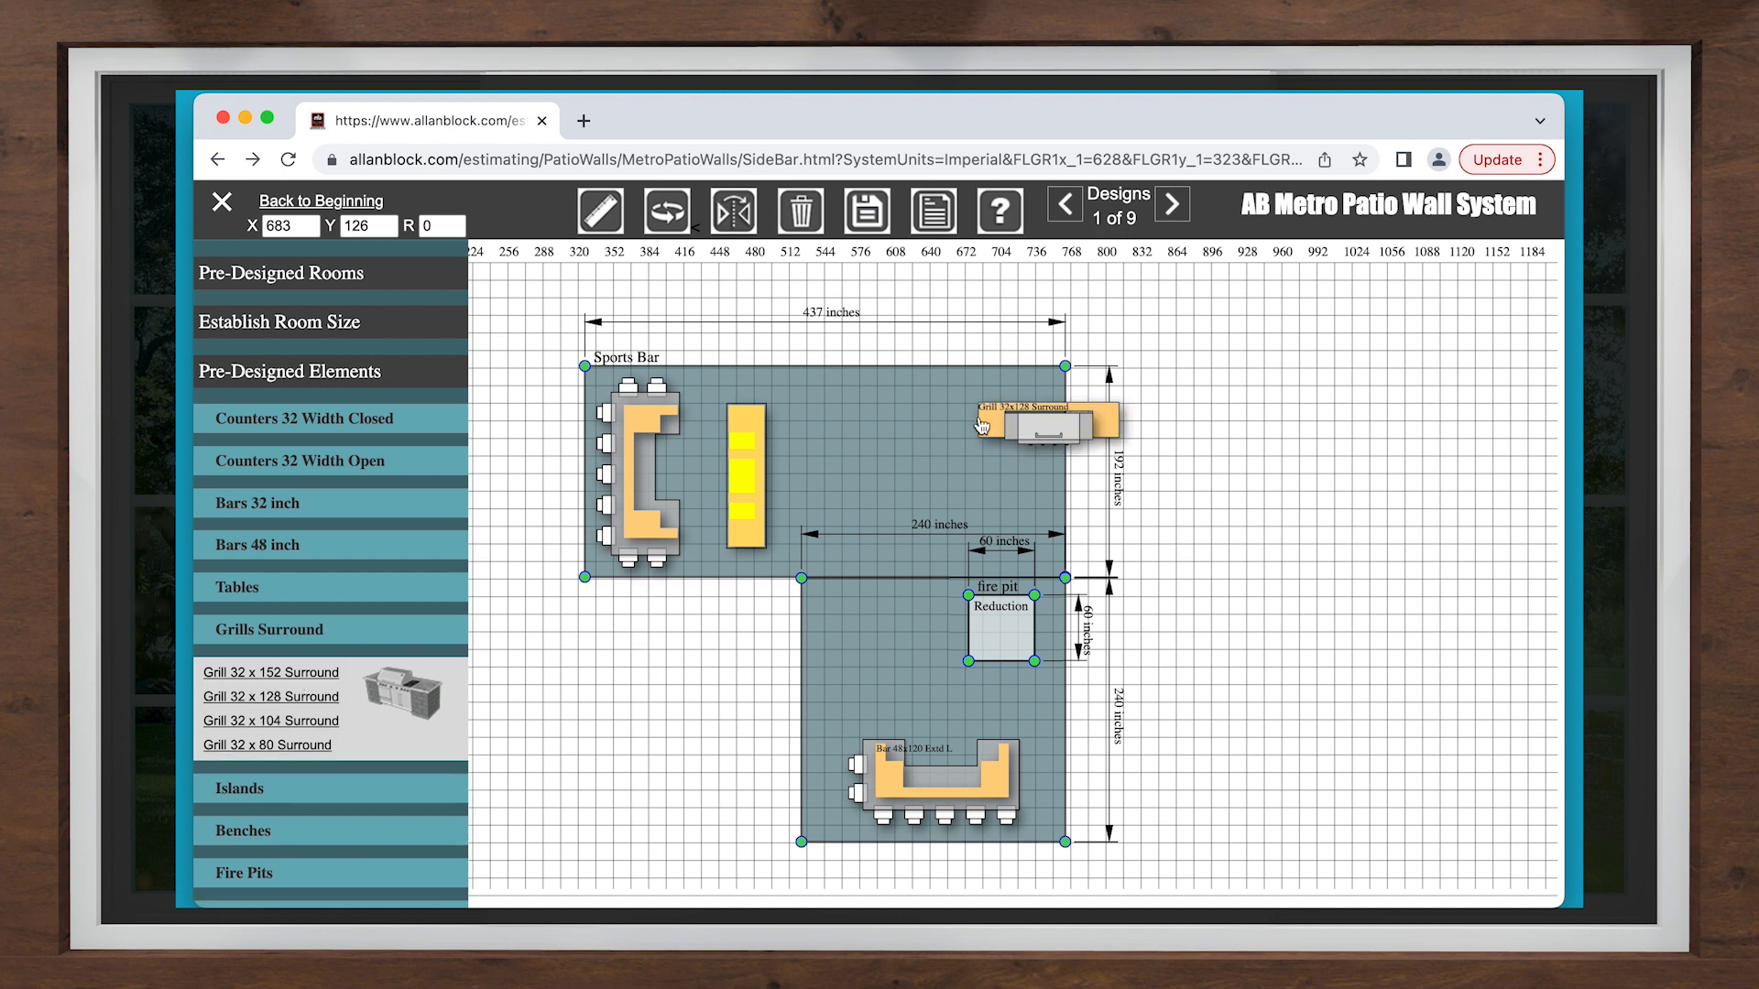
pyautogui.moveTo(1063, 417); pyautogui.dragTo(929, 391)
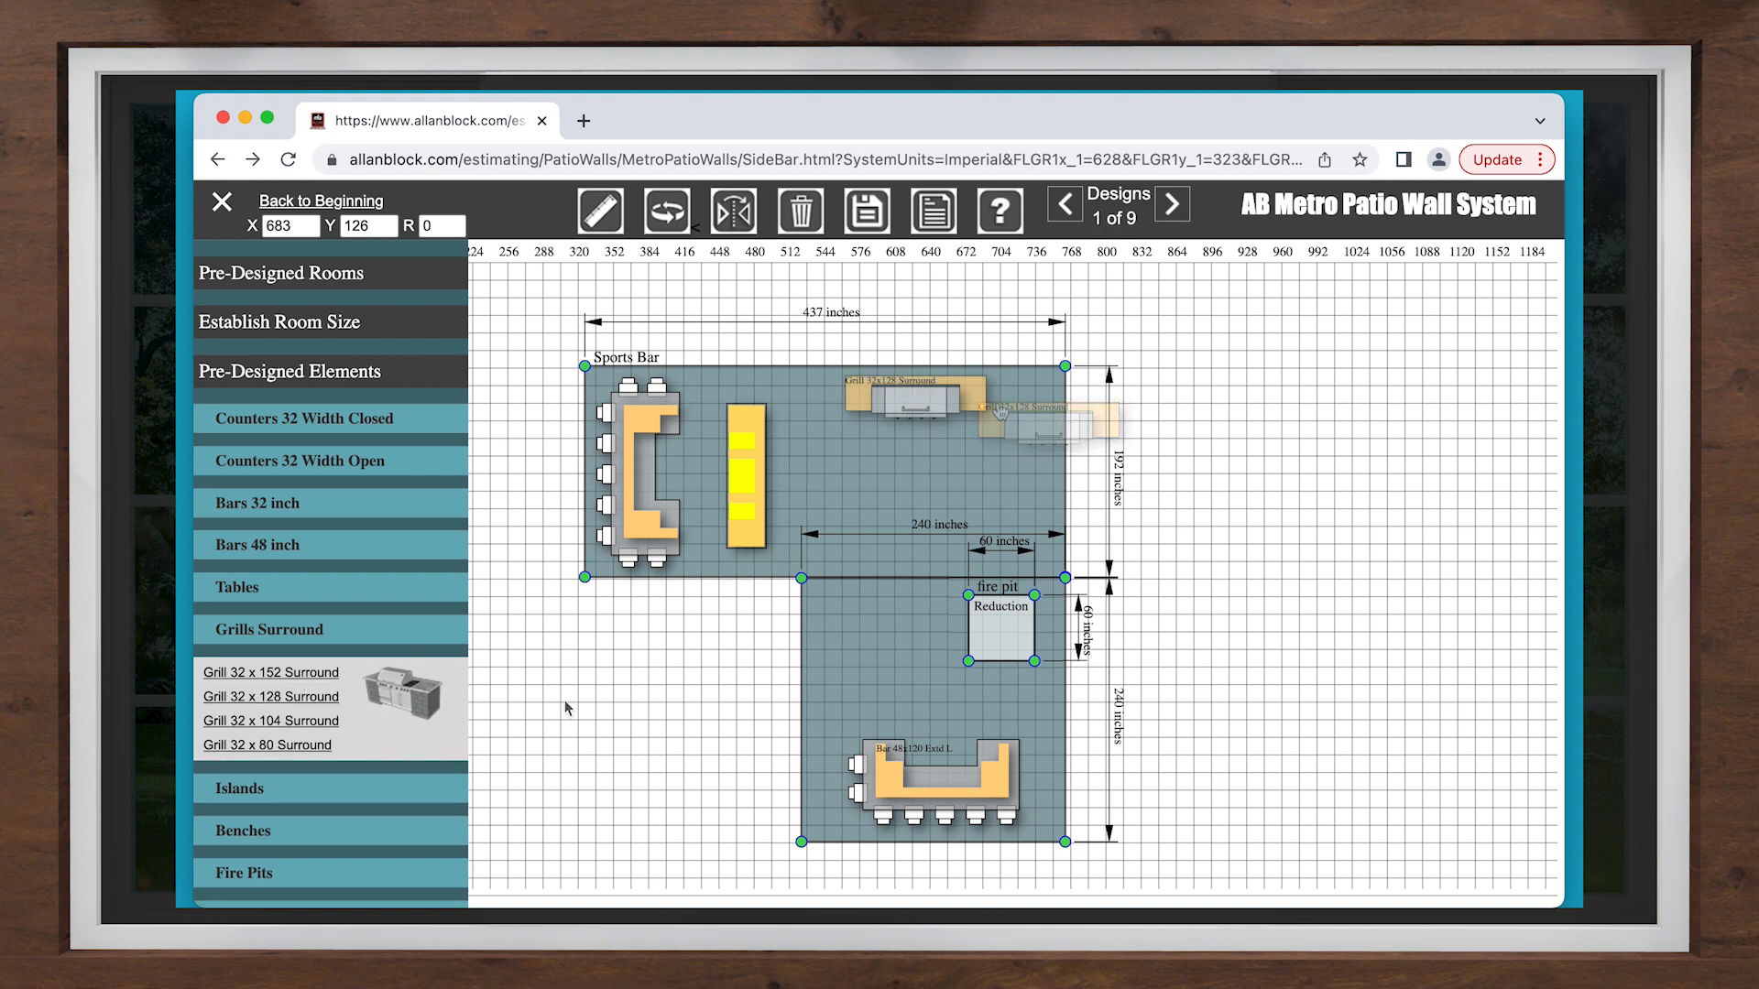
# Step: Add a pre-designed Table 7 Course and position it near the right edge of the Sports Bar floor, above the fire pit
pyautogui.click(287, 644)
pyautogui.click(238, 595)
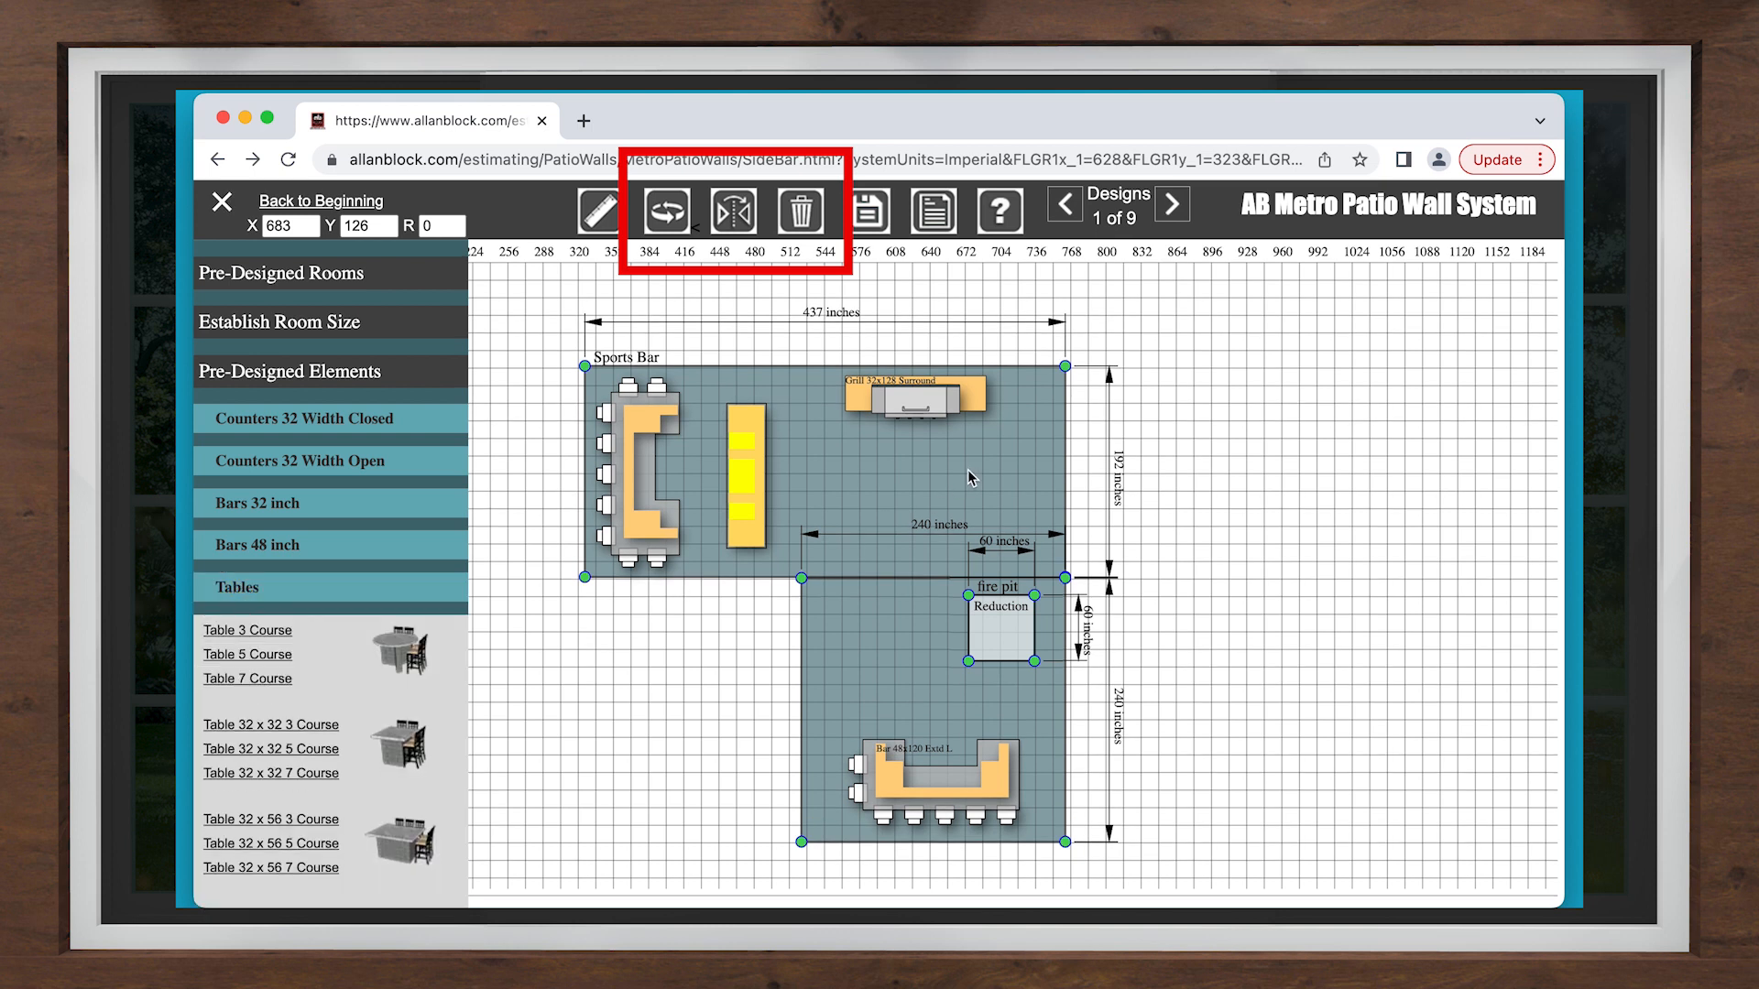
pyautogui.click(263, 680)
pyautogui.moveTo(957, 478); pyautogui.dragTo(1019, 494)
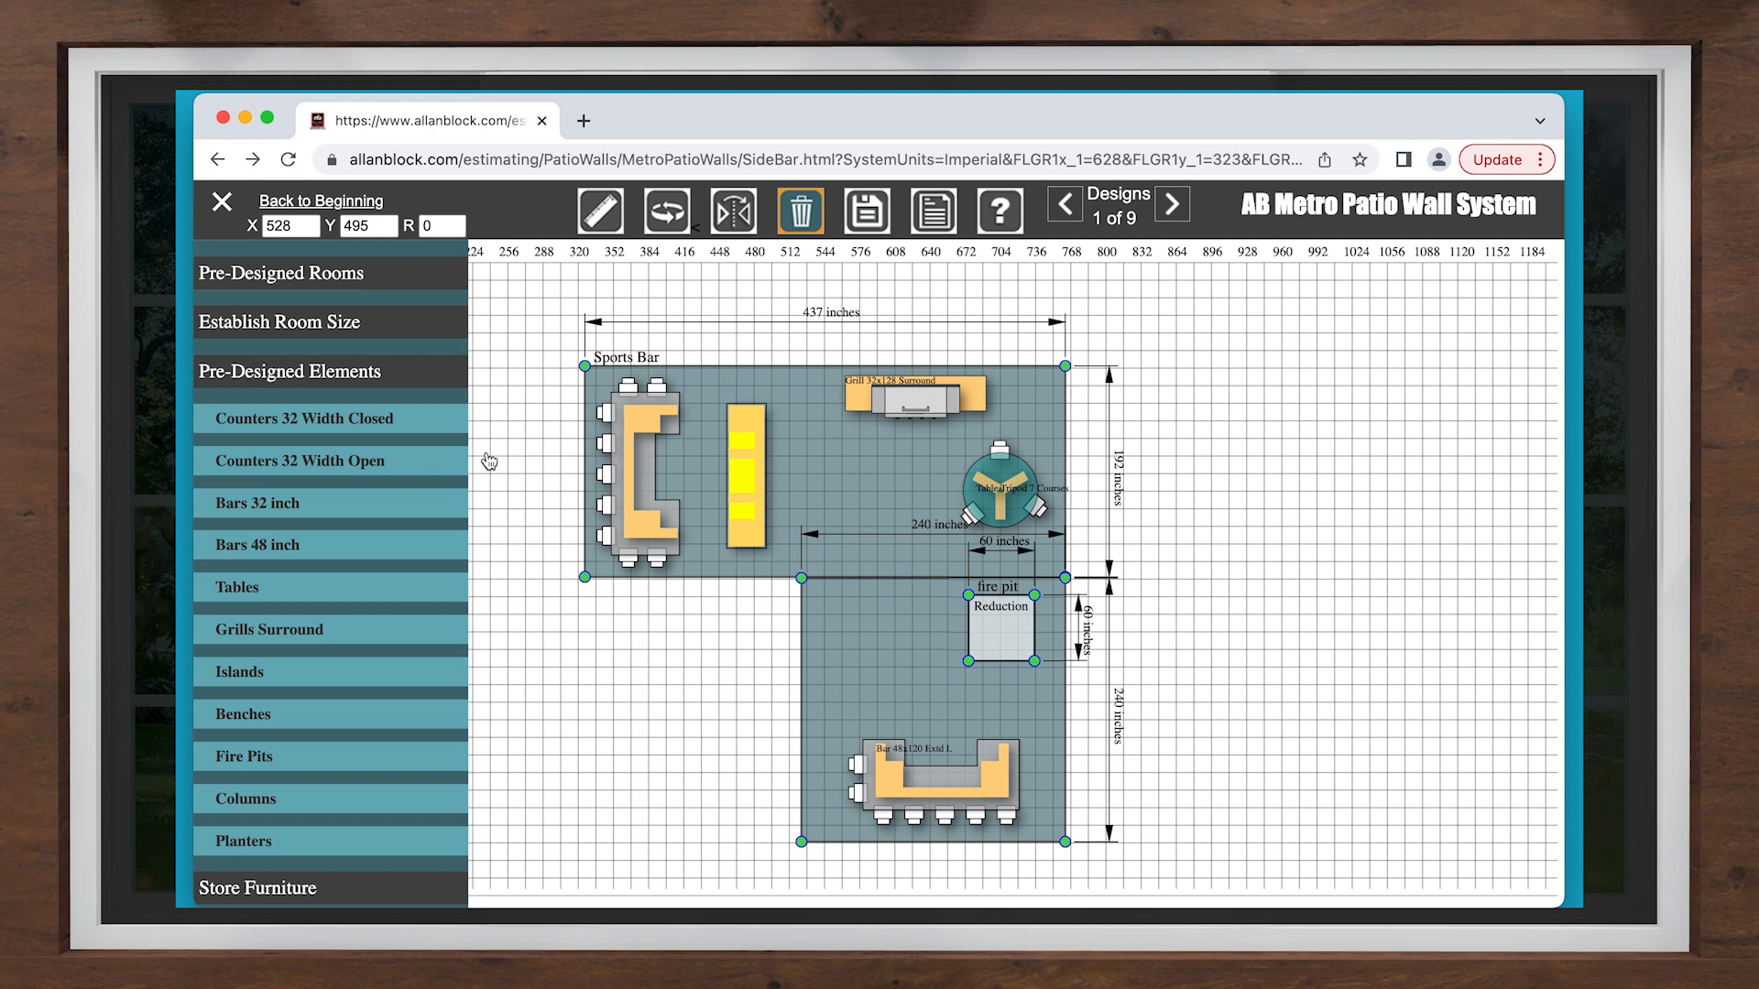
# Step: Build an L-shaped closed counter at X 895, Y 55, outside the floors, from Counter 32x152 A and Counter 32x80 B
pyautogui.click(429, 420)
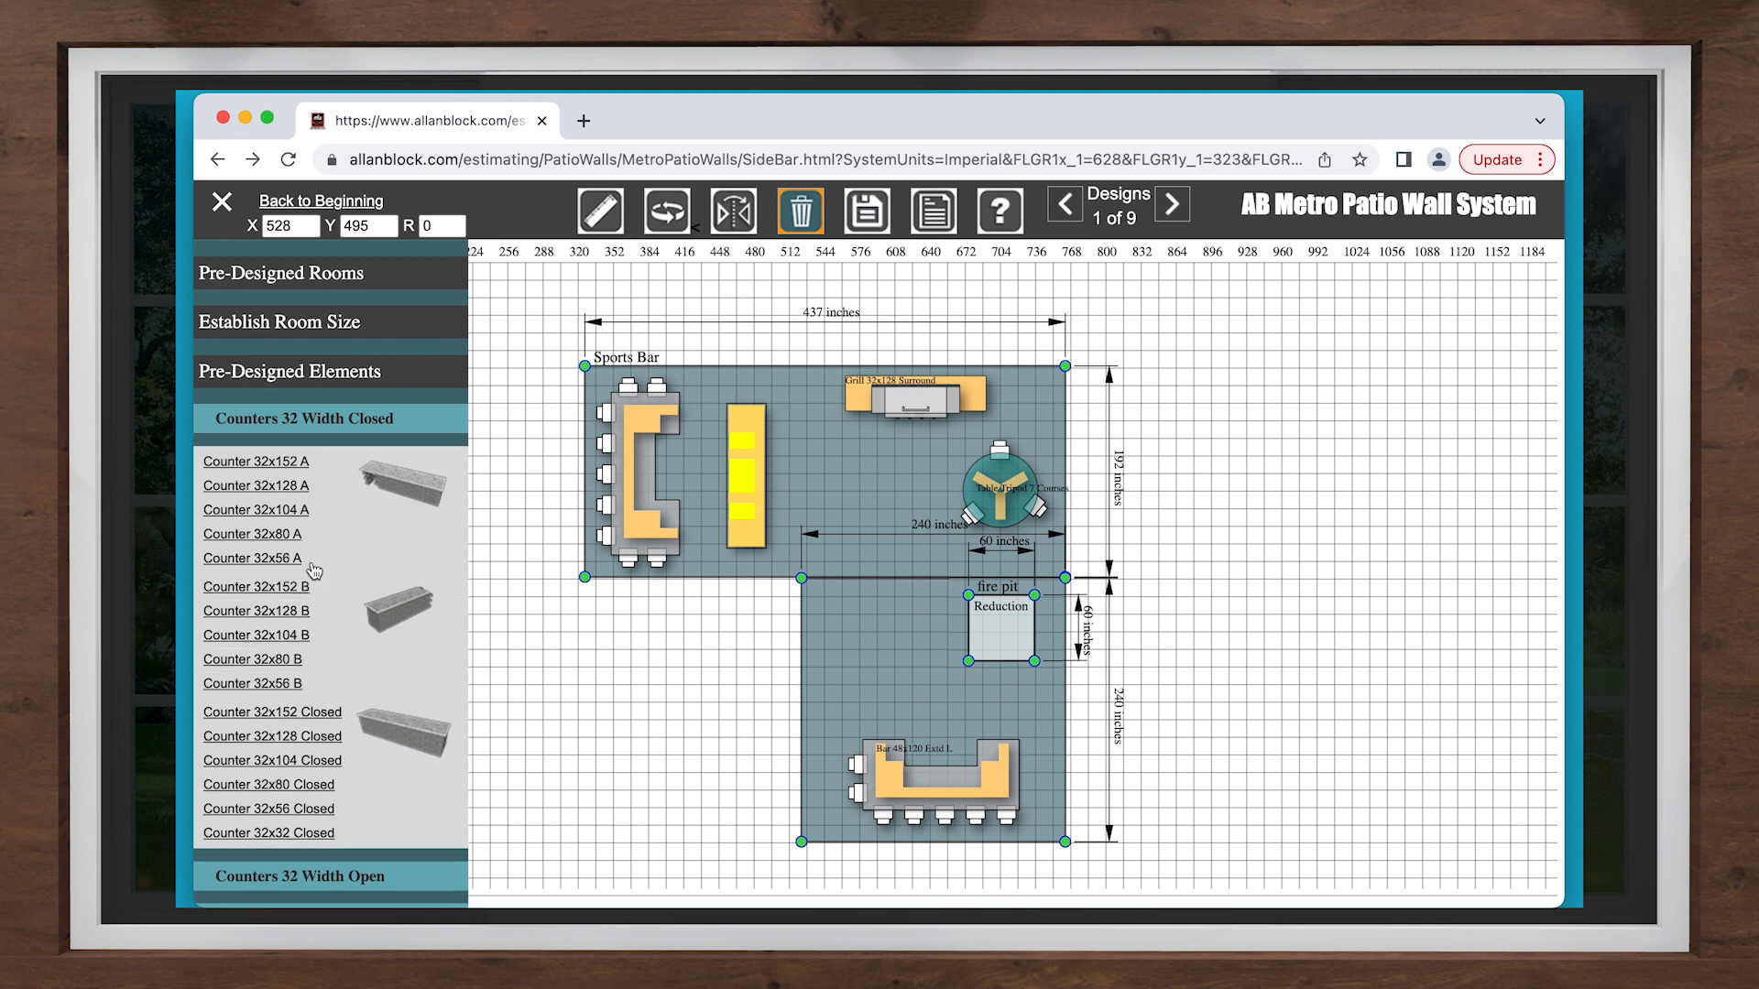
pyautogui.click(269, 465)
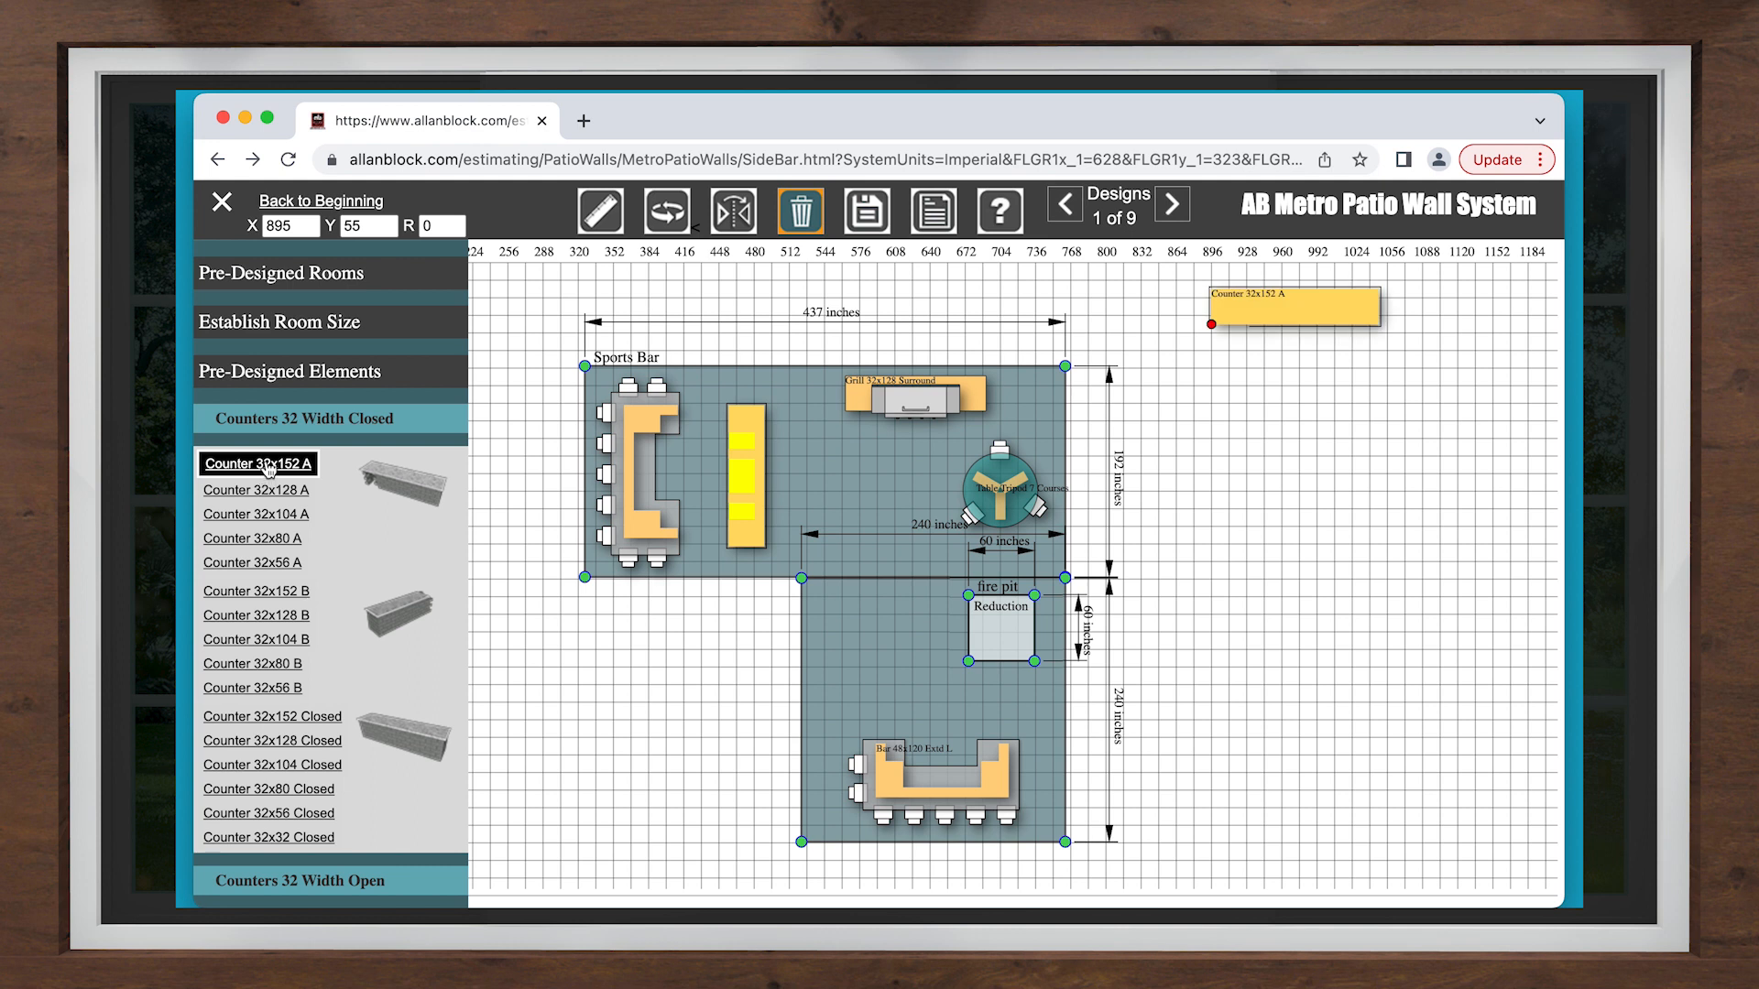
pyautogui.click(257, 663)
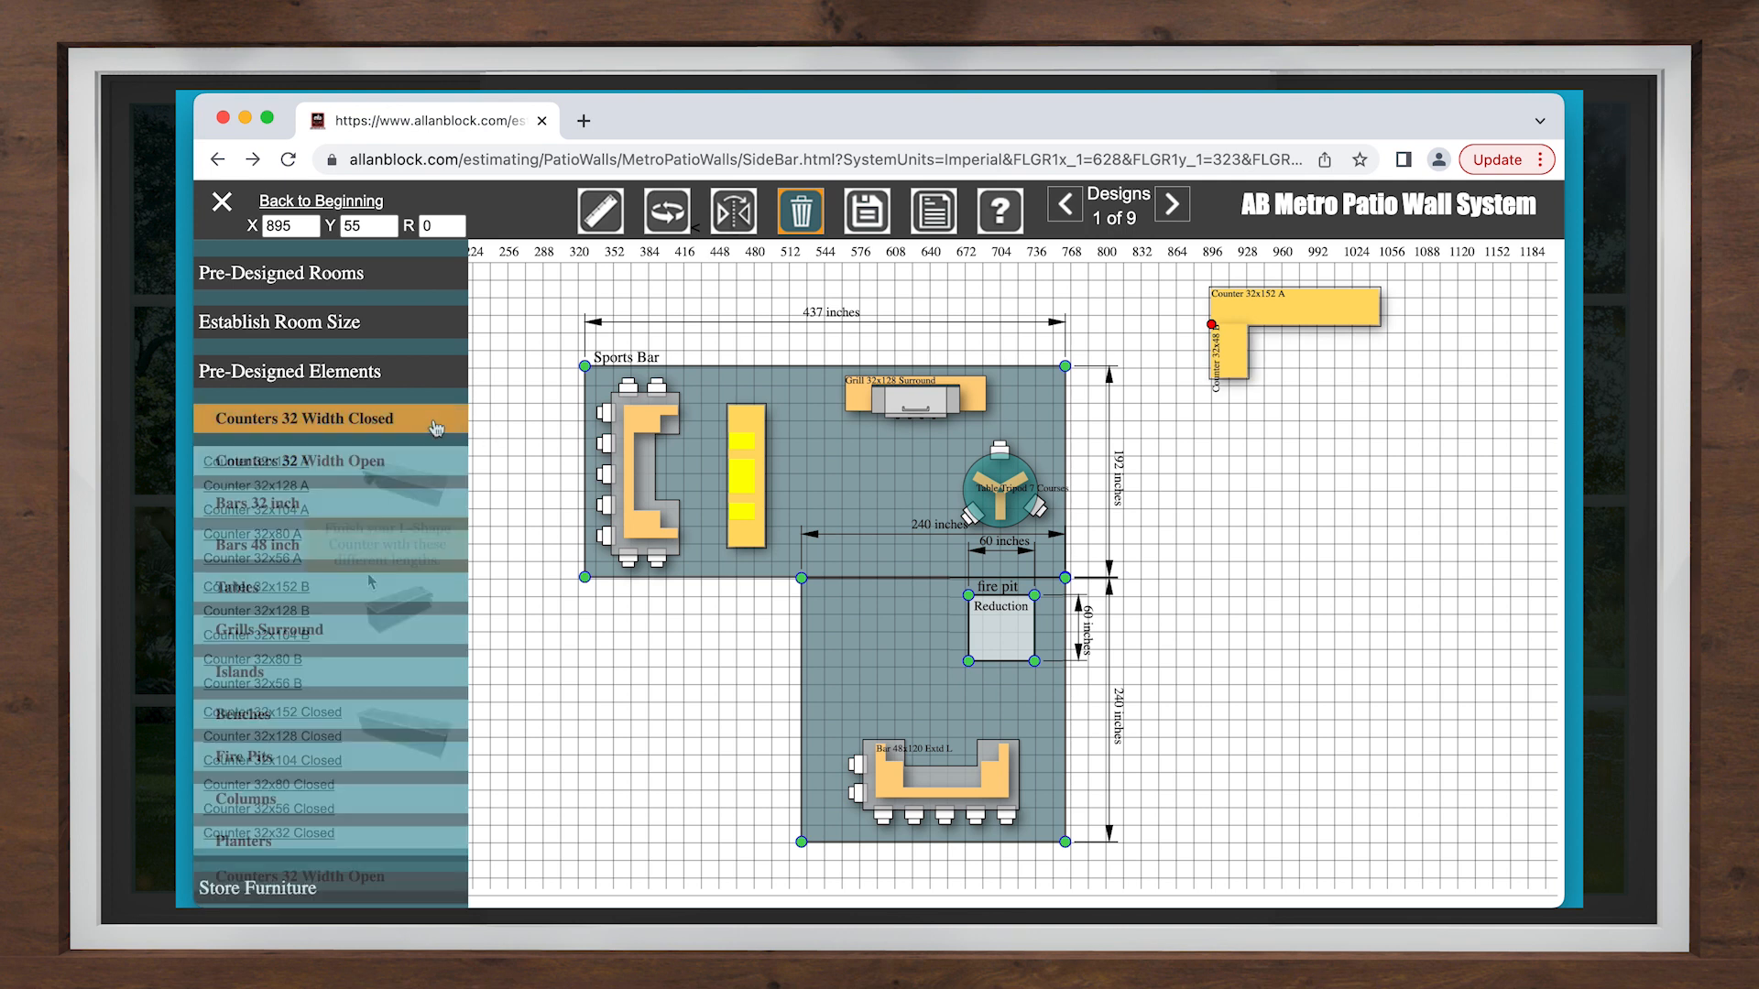
# Step: Build an L-shaped open counter at X 893, Y 208, below the closed one, from Counter 32x152 A and Counter 32x104 B
pyautogui.click(368, 469)
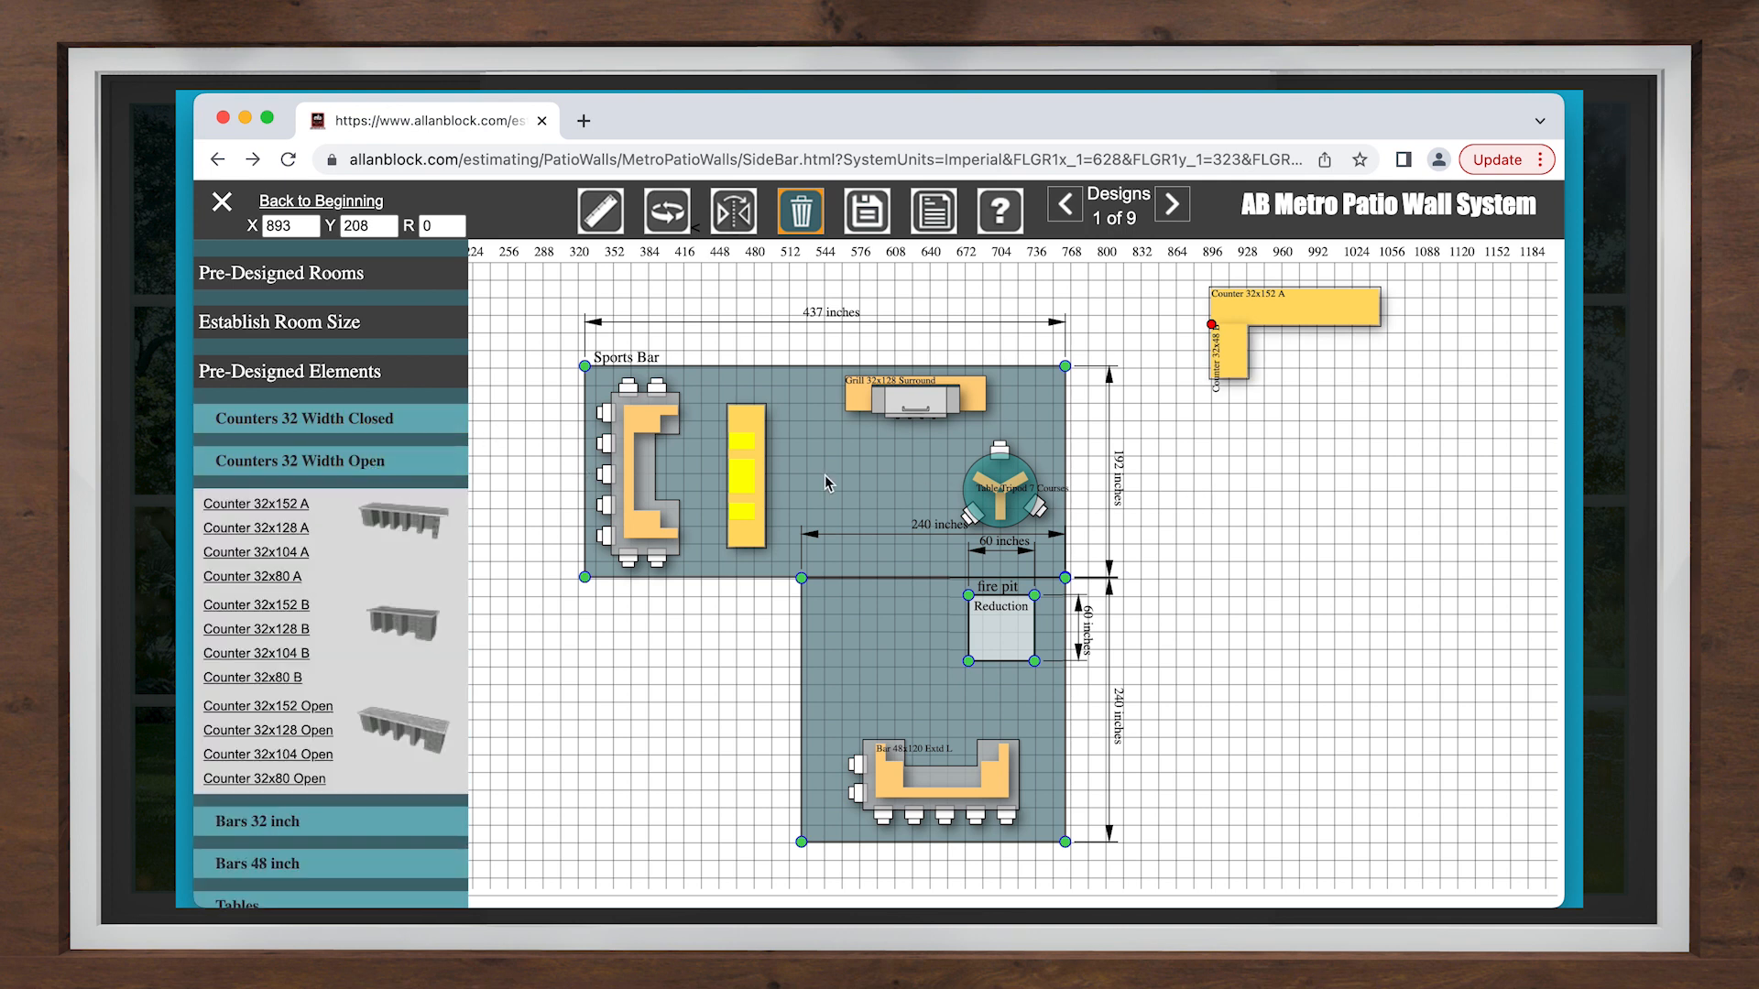
pyautogui.click(261, 532)
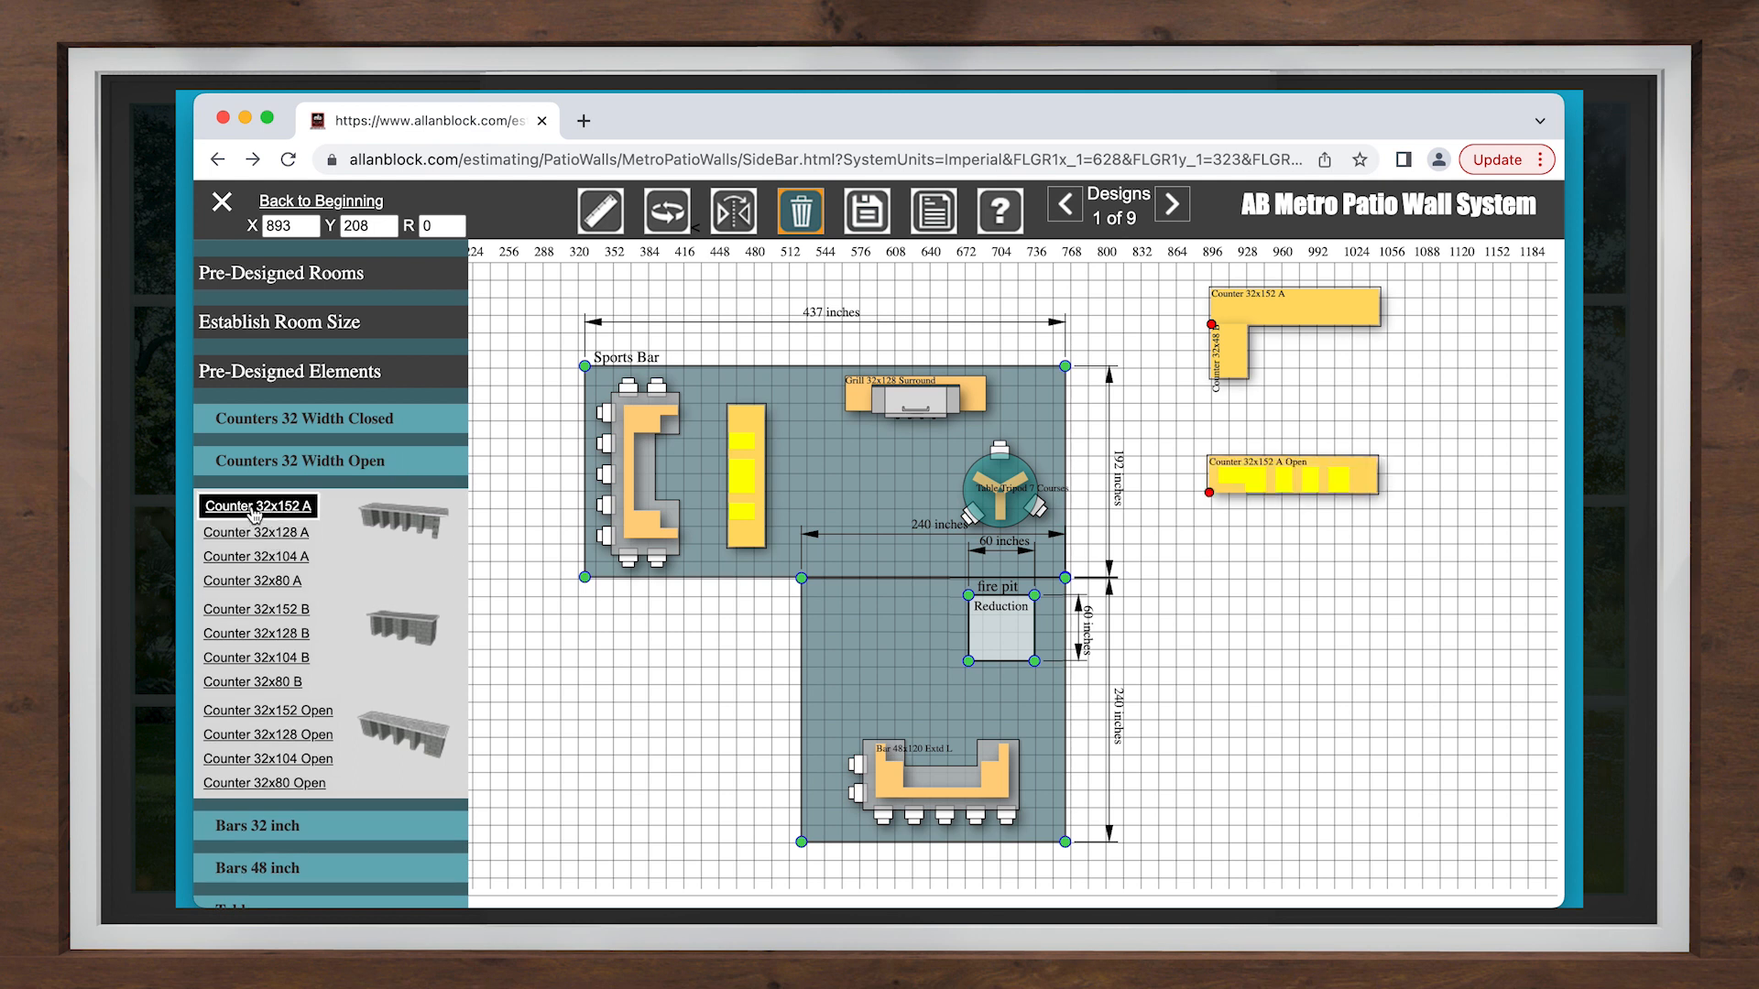
pyautogui.click(272, 656)
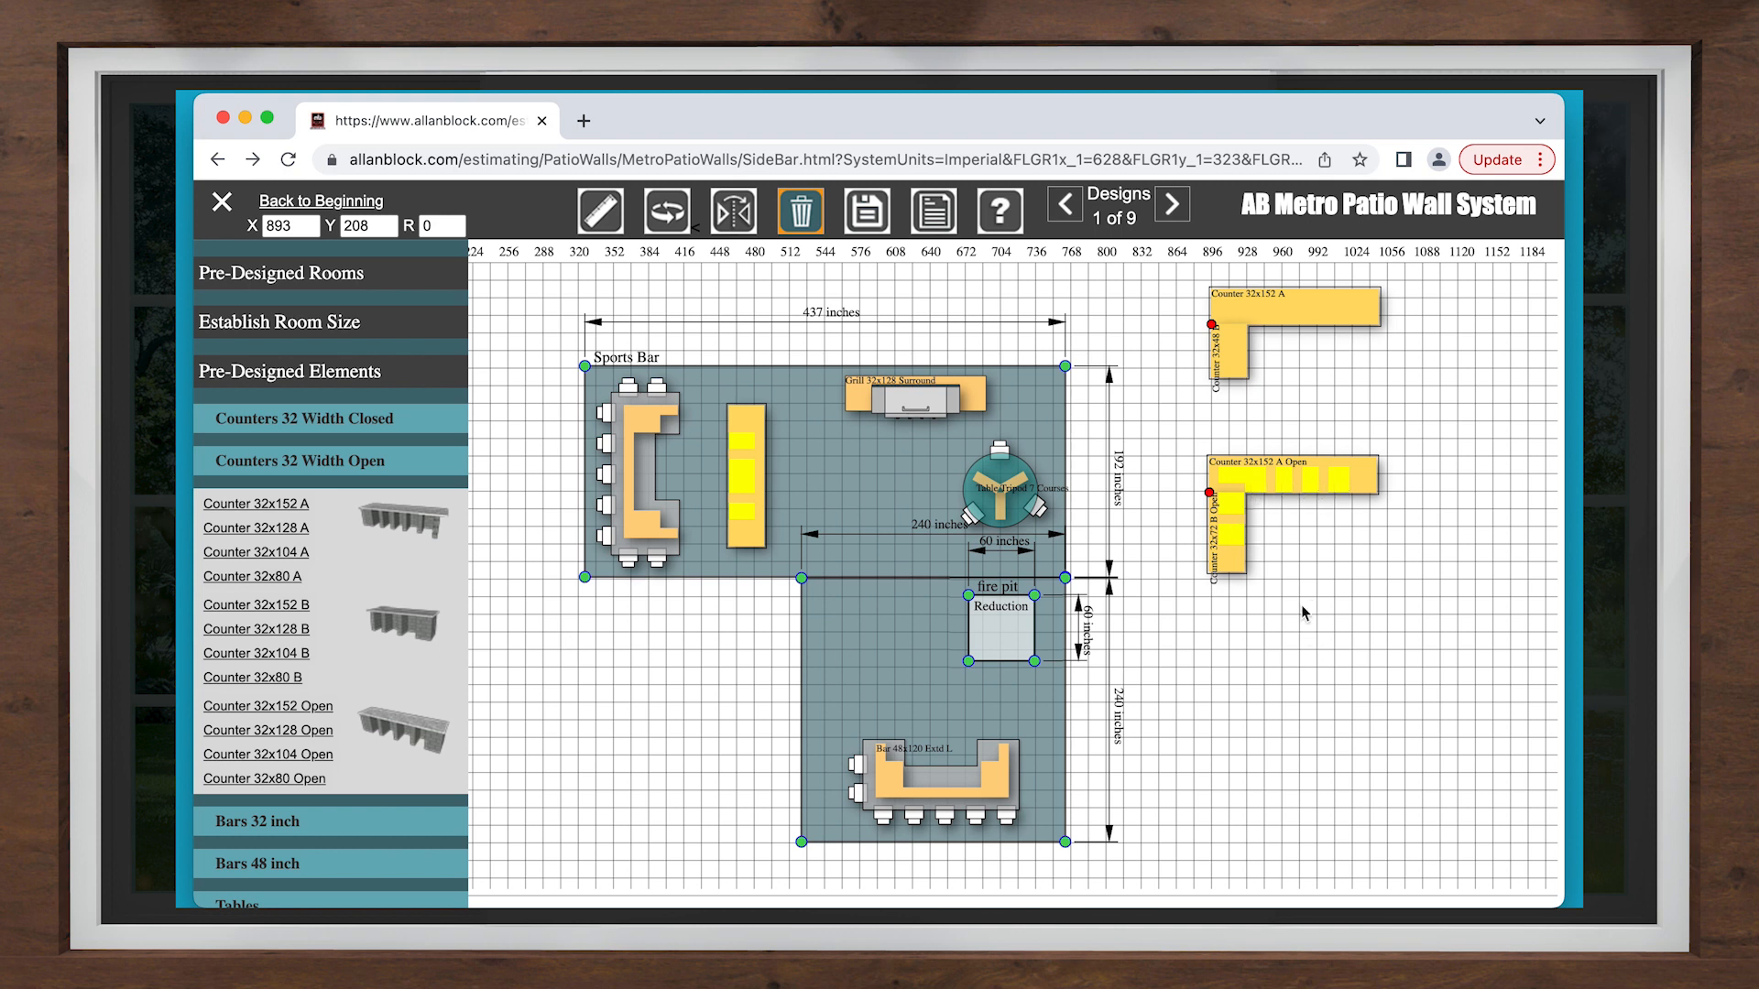
pyautogui.click(365, 469)
pyautogui.click(366, 369)
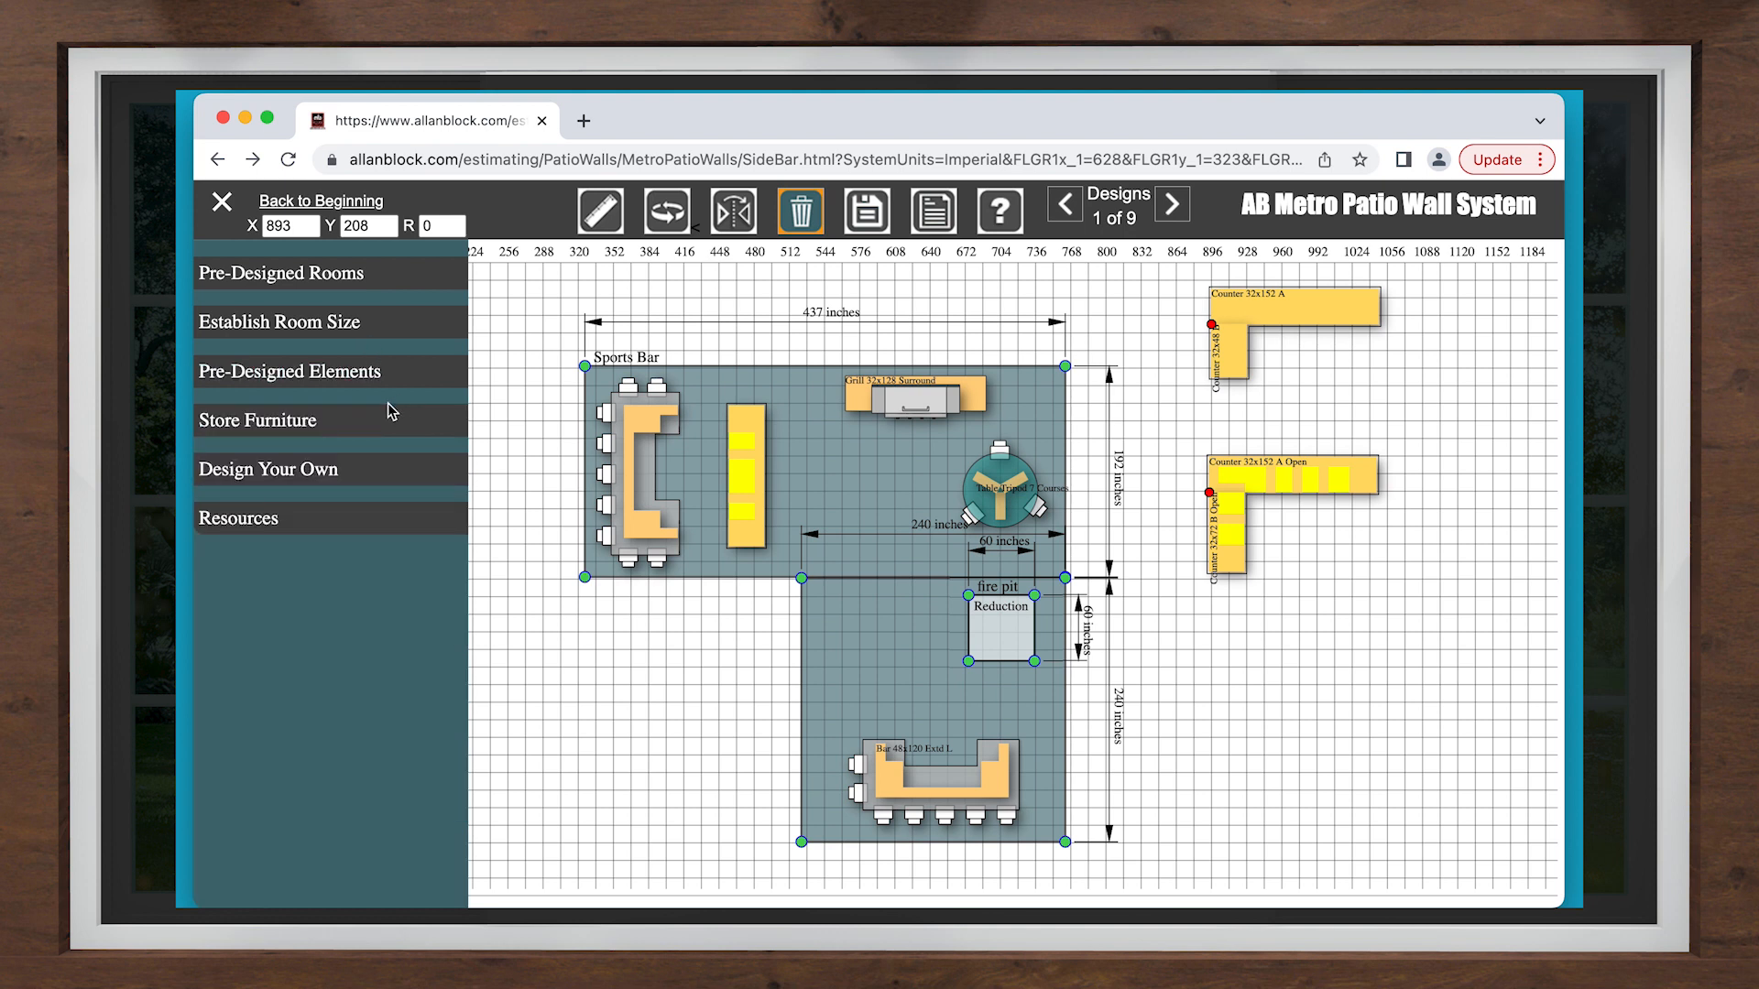
# Step: Place Large Plants at the Sports Bar floor's upper-right corner, the lower floor's lower-left corner and just above its upper-left corner
pyautogui.click(305, 432)
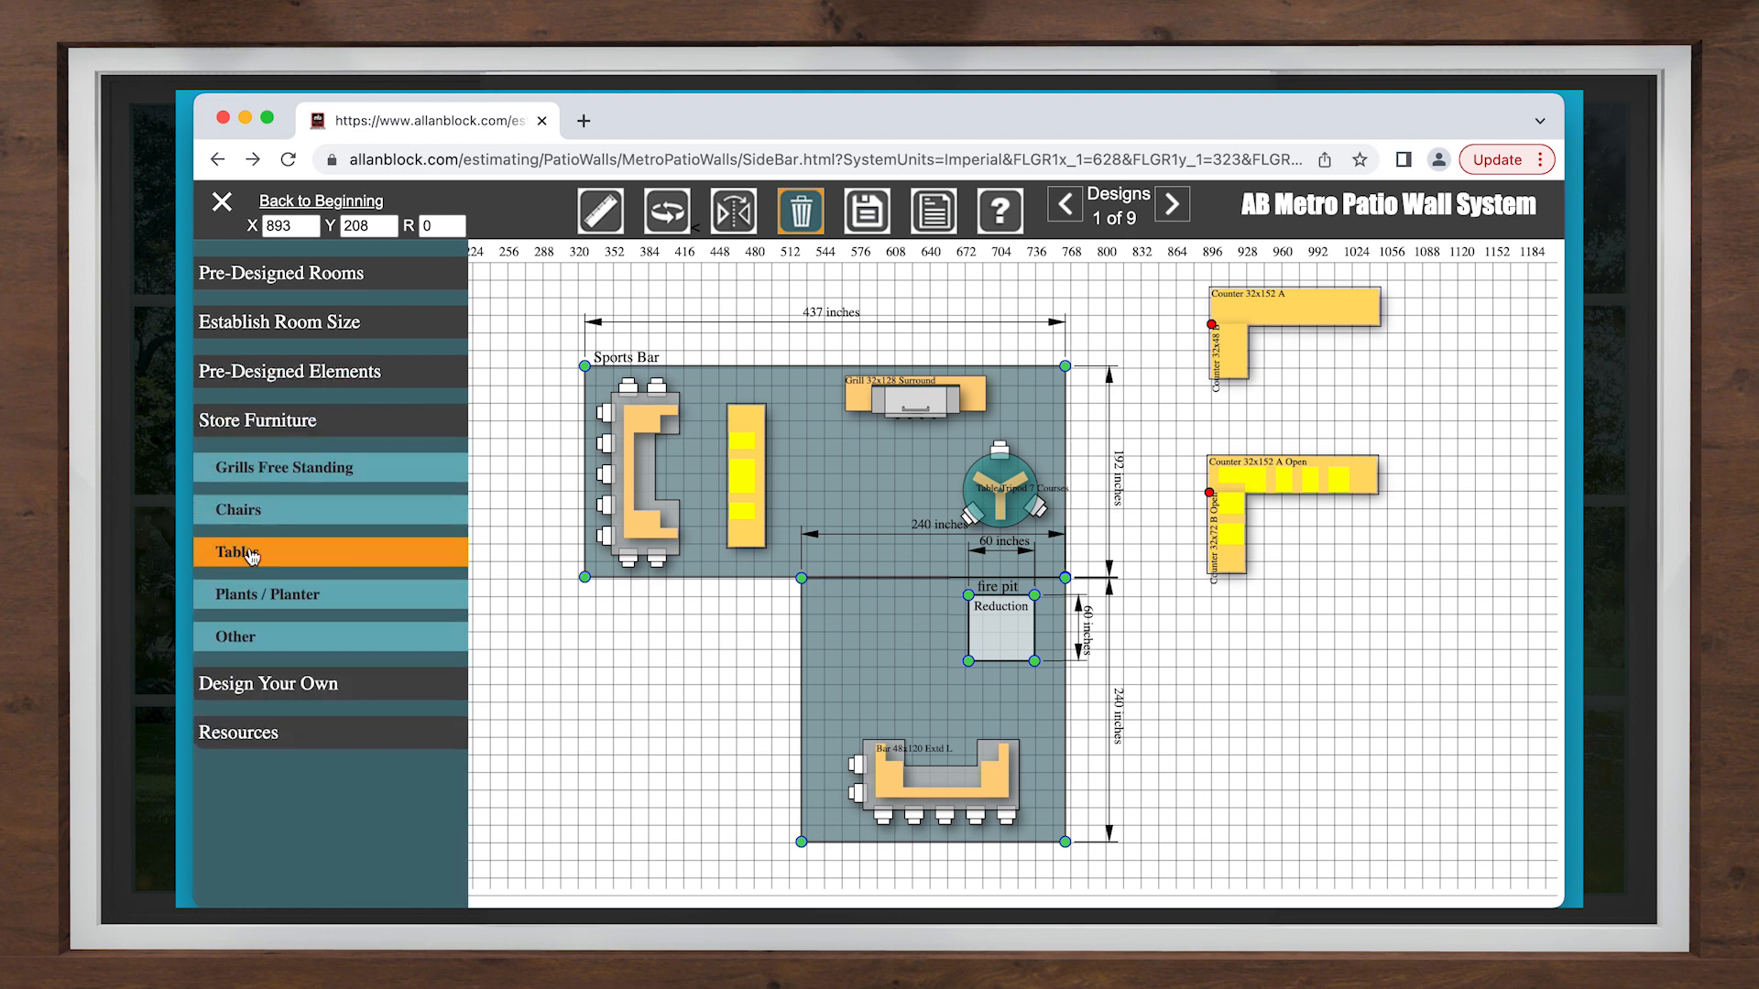
pyautogui.click(235, 597)
pyautogui.click(252, 663)
pyautogui.click(1052, 379)
pyautogui.click(258, 663)
pyautogui.click(807, 837)
pyautogui.click(258, 664)
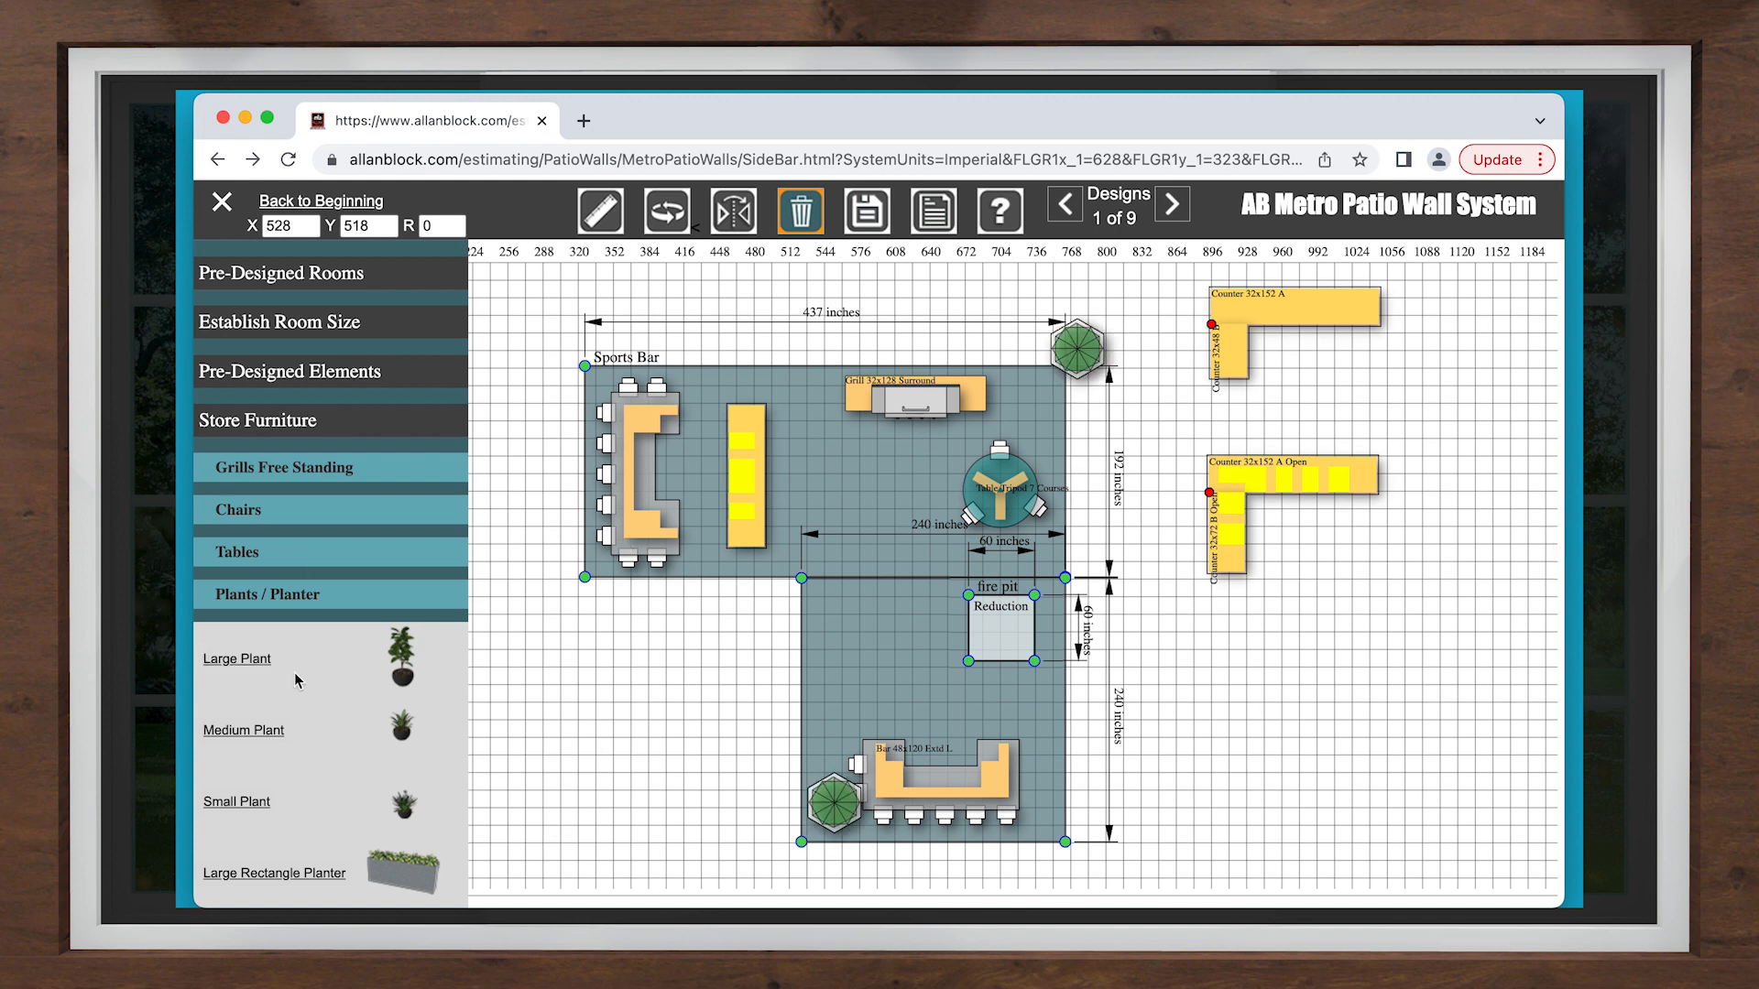
pyautogui.click(817, 569)
pyautogui.click(239, 663)
# Step: Add a Square Table Umbrella and position it on the lower floor, beside the fire pit cutout
pyautogui.click(246, 552)
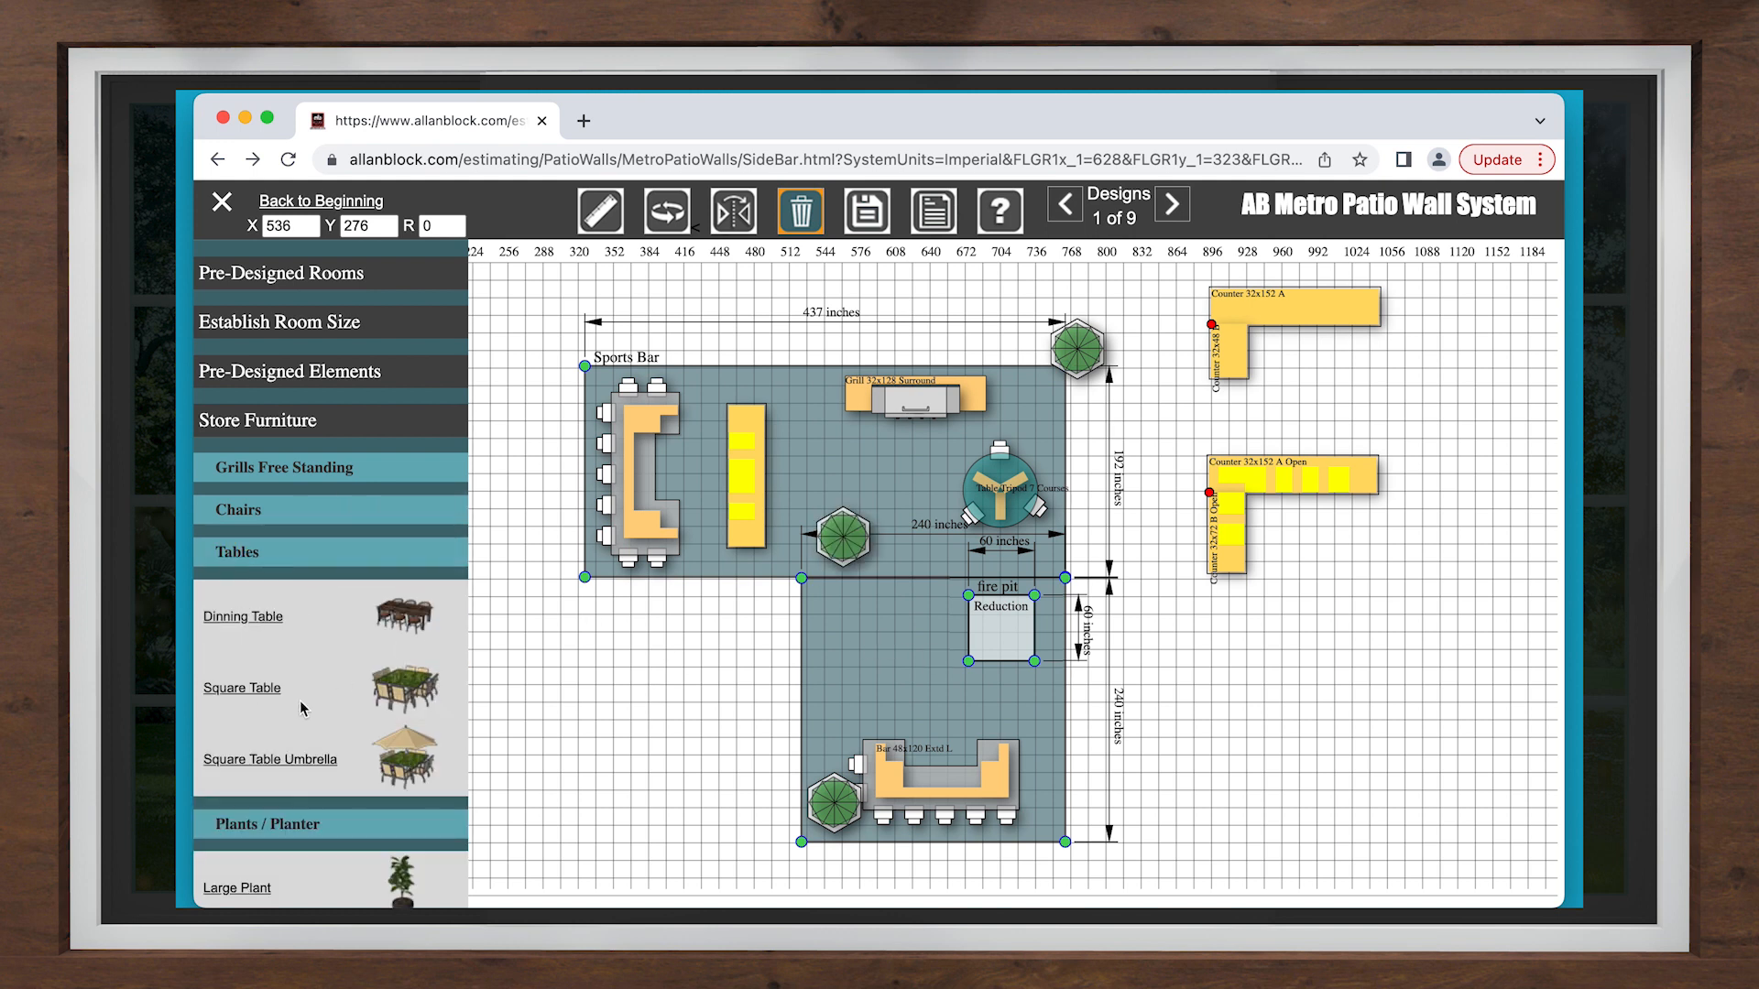
pyautogui.click(223, 761)
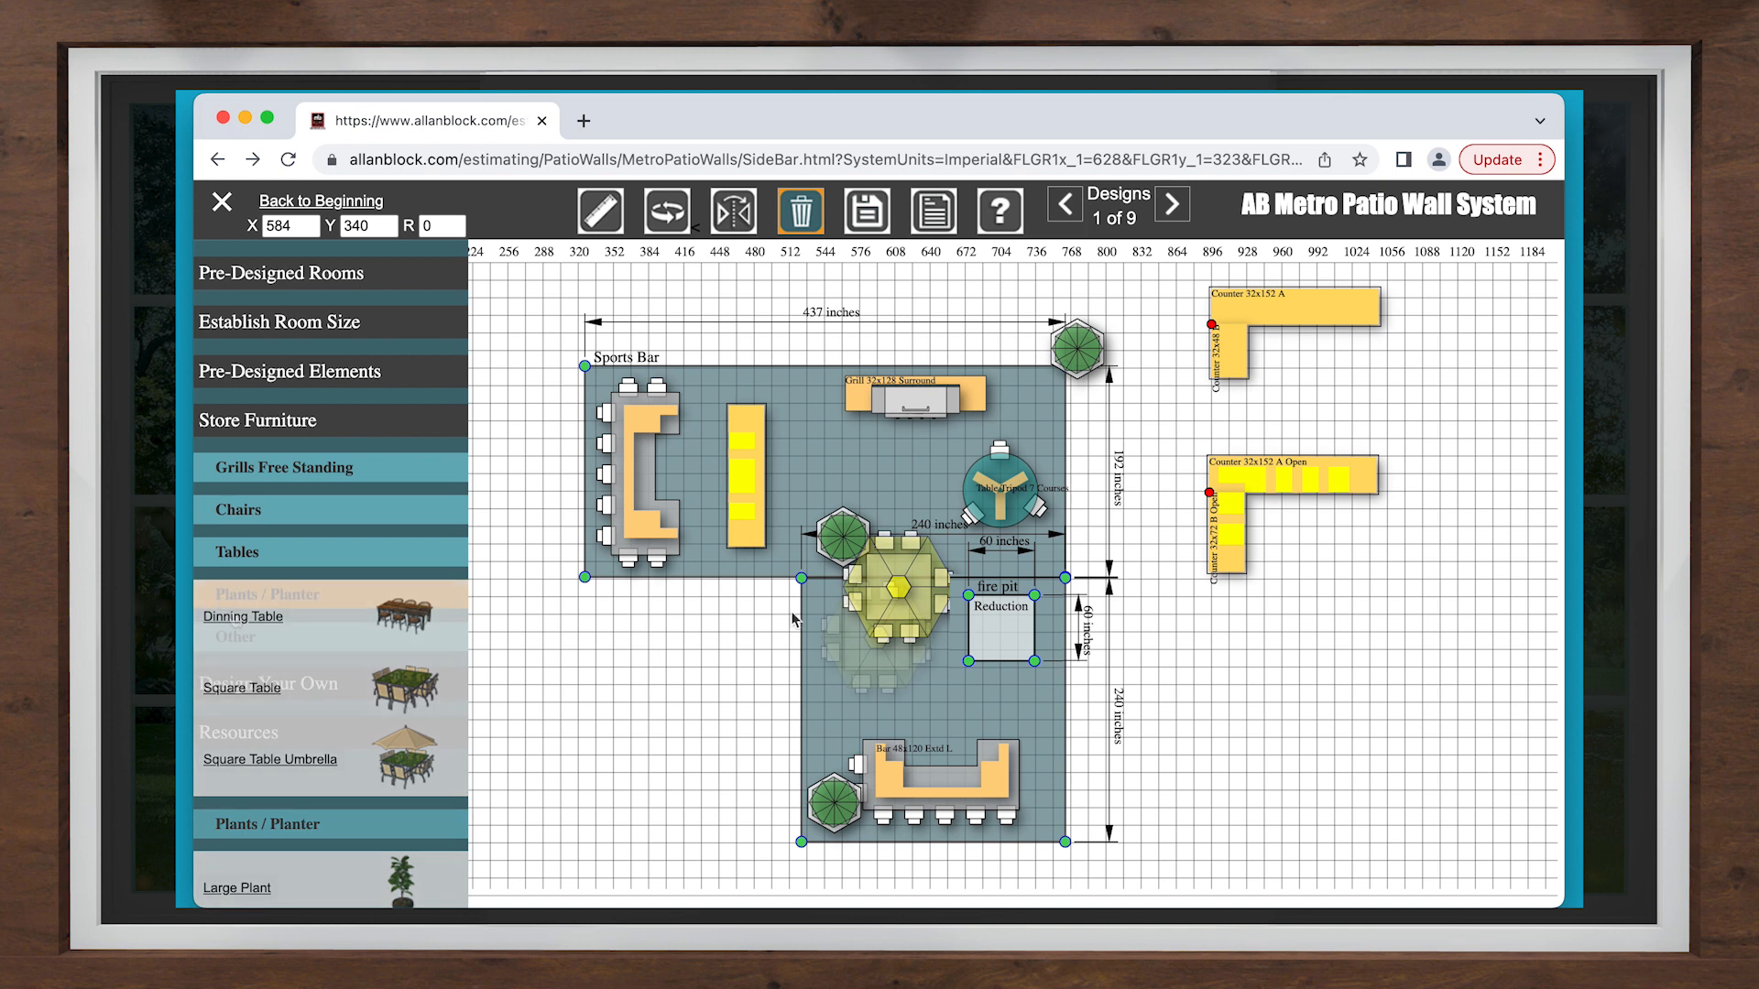
# Step: Look over the Design Your Own categories and open the How to use Application help from the Metro Patio Wall resources
pyautogui.click(240, 688)
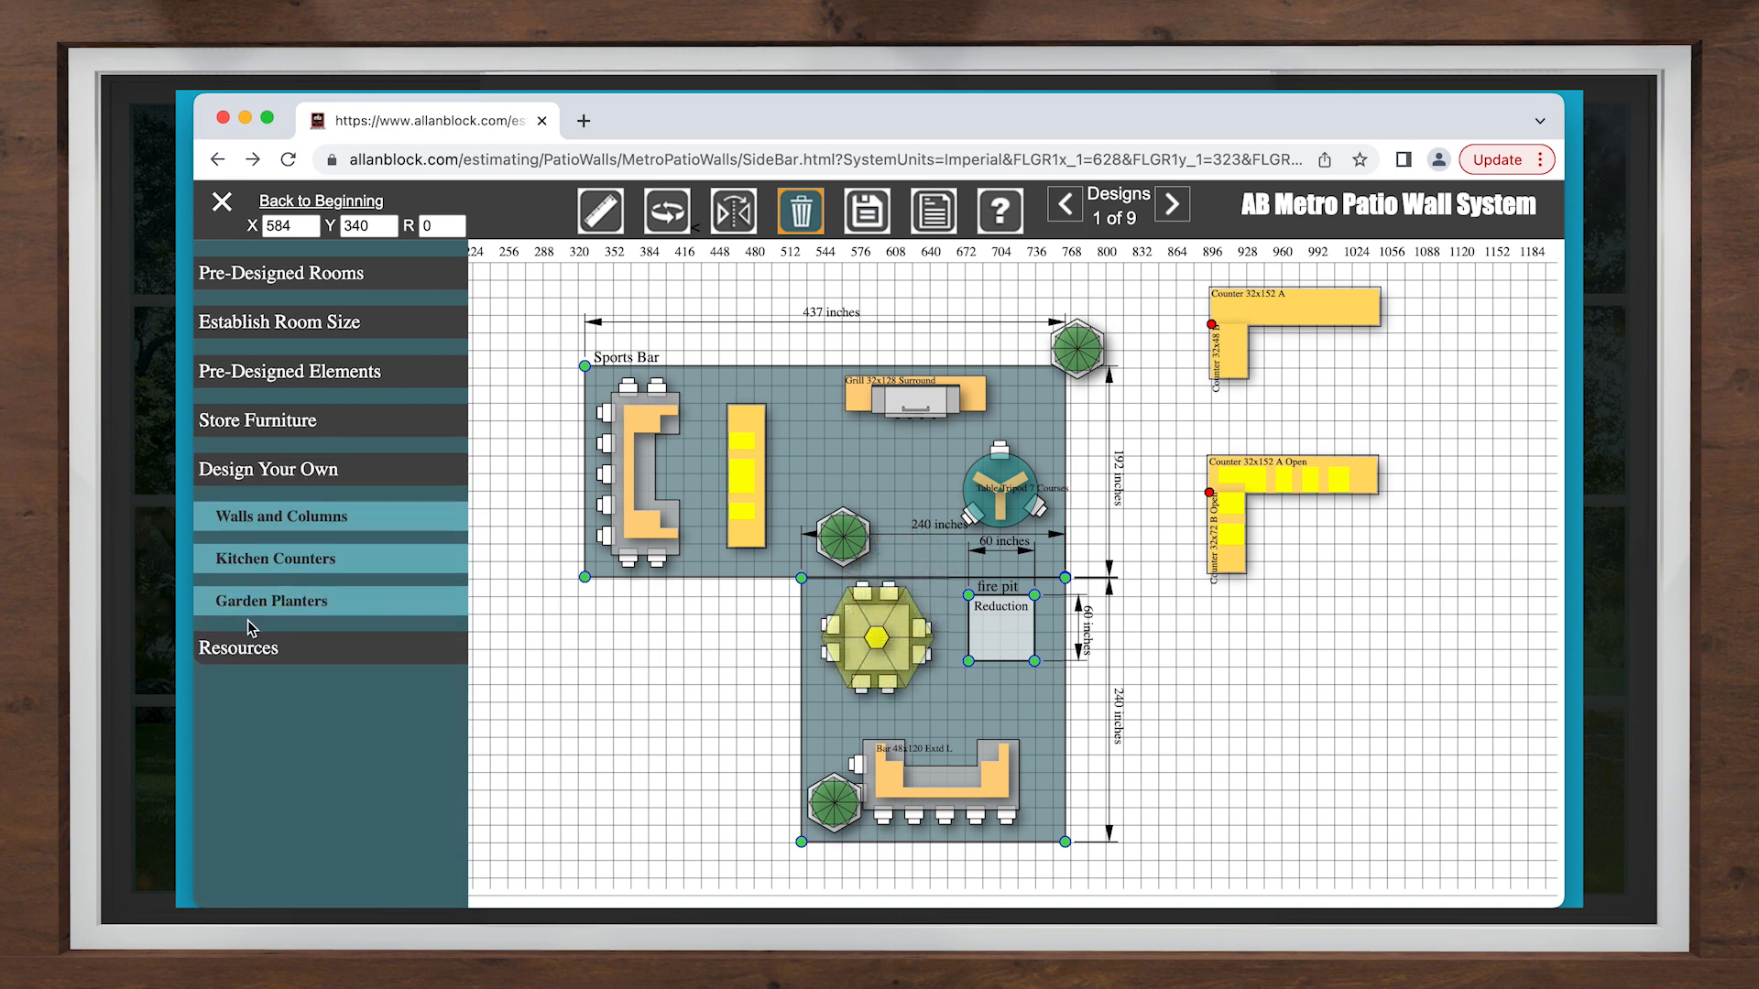
pyautogui.click(251, 478)
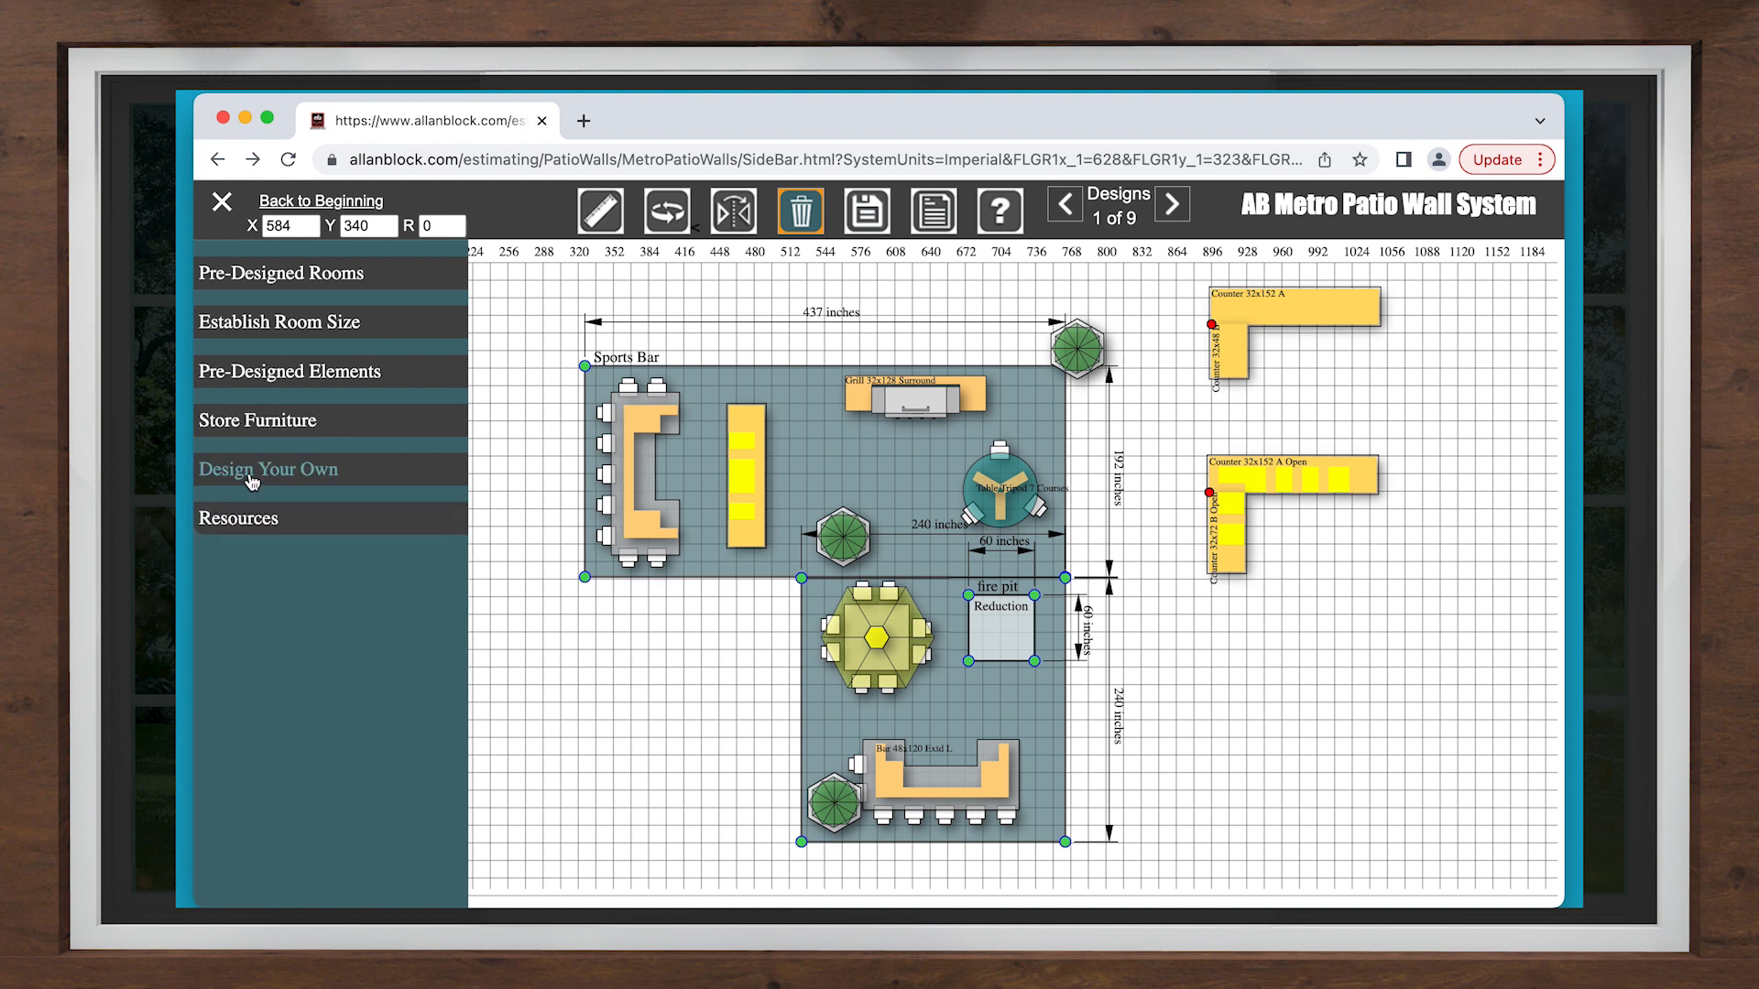
pyautogui.click(249, 522)
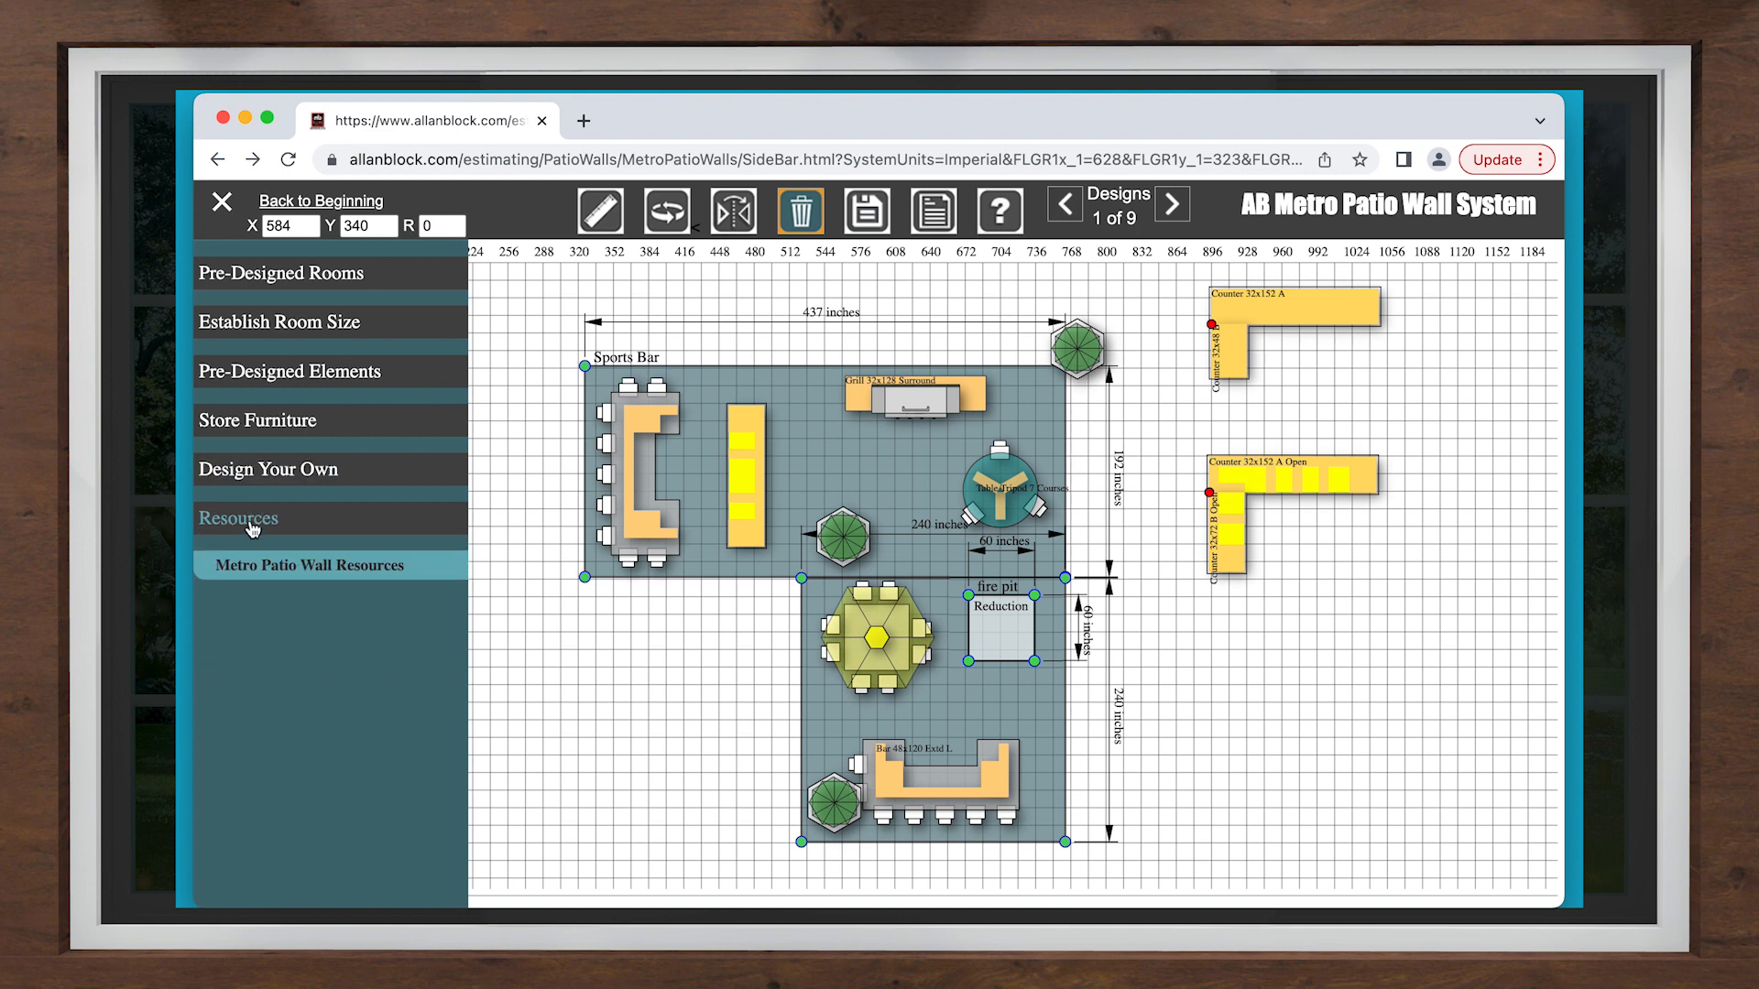
pyautogui.click(262, 567)
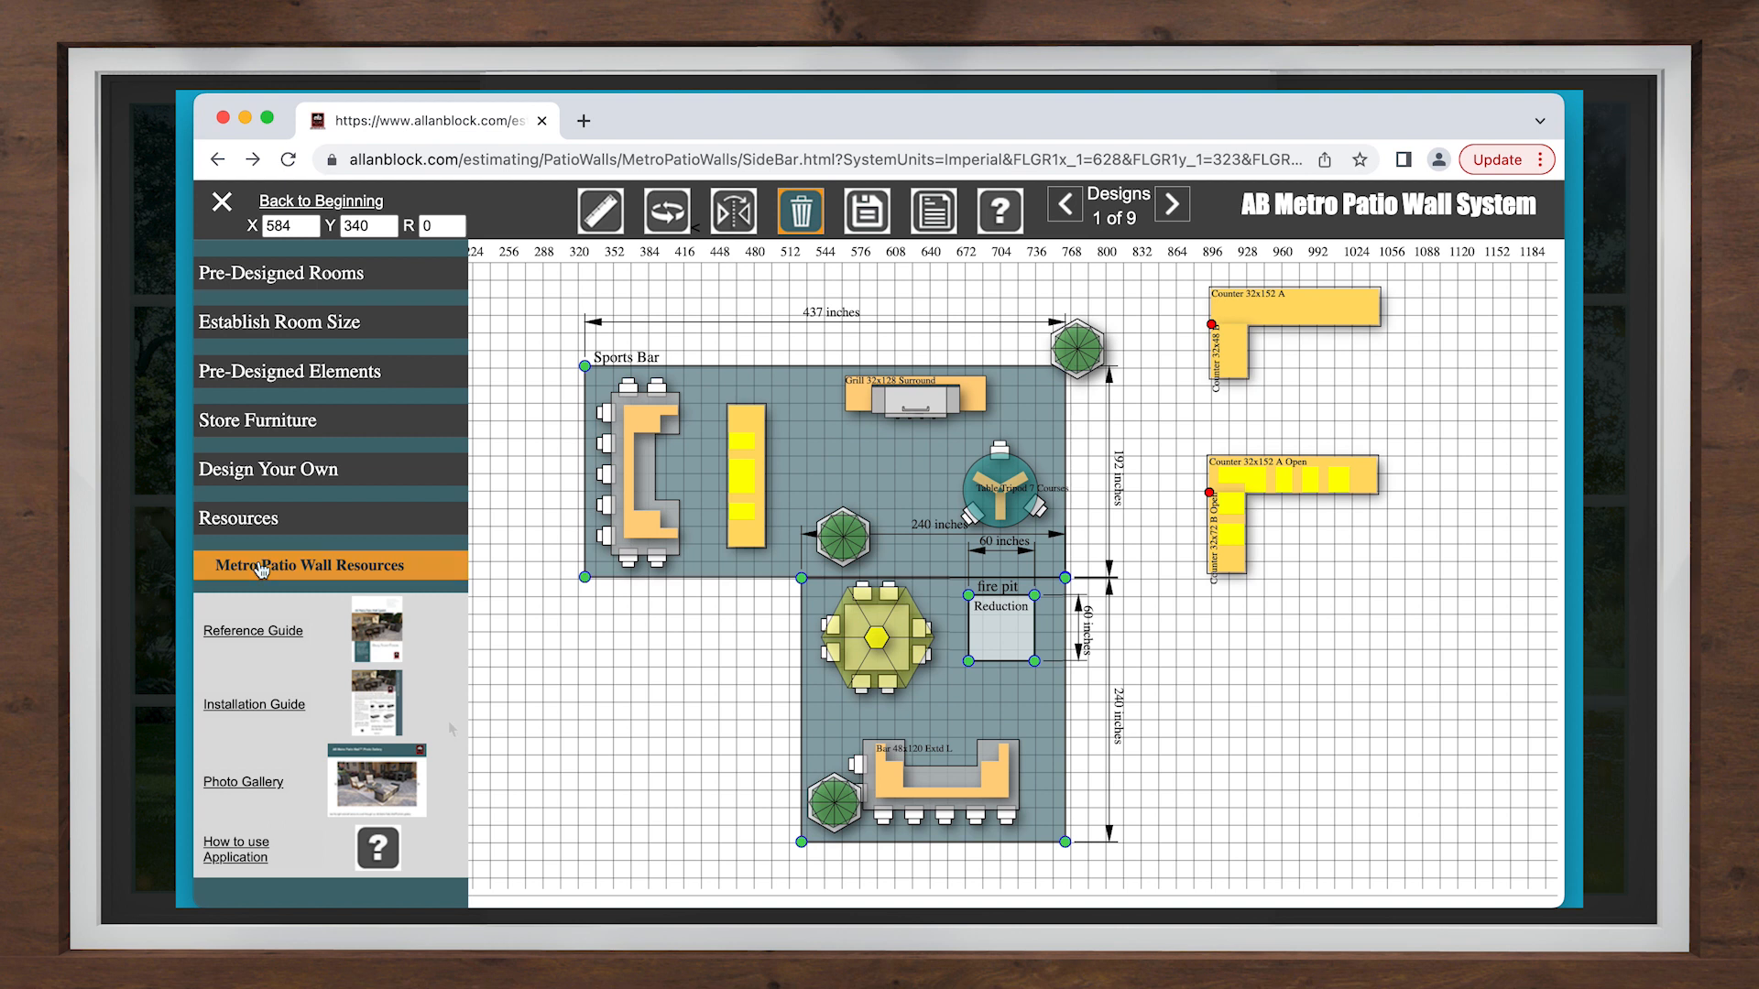
pyautogui.click(257, 862)
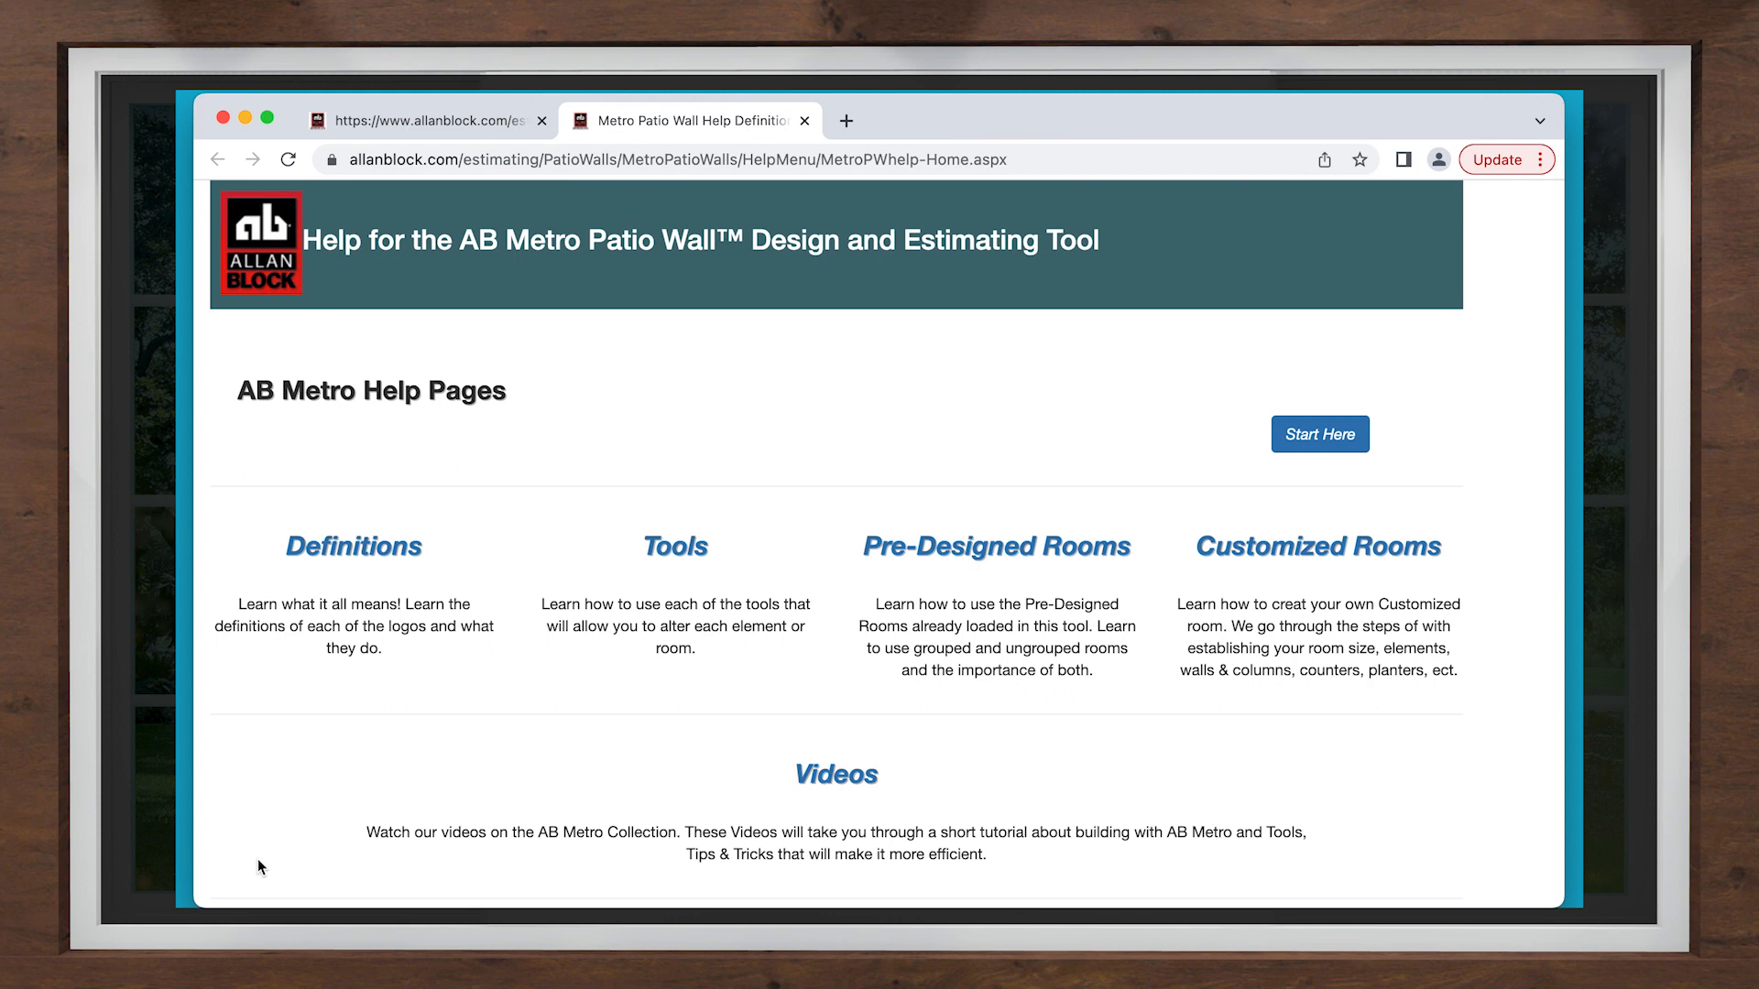
# Step: Review the Definitions, Tools and Pre-Designed Rooms help pages and return to the patio design
pyautogui.click(319, 548)
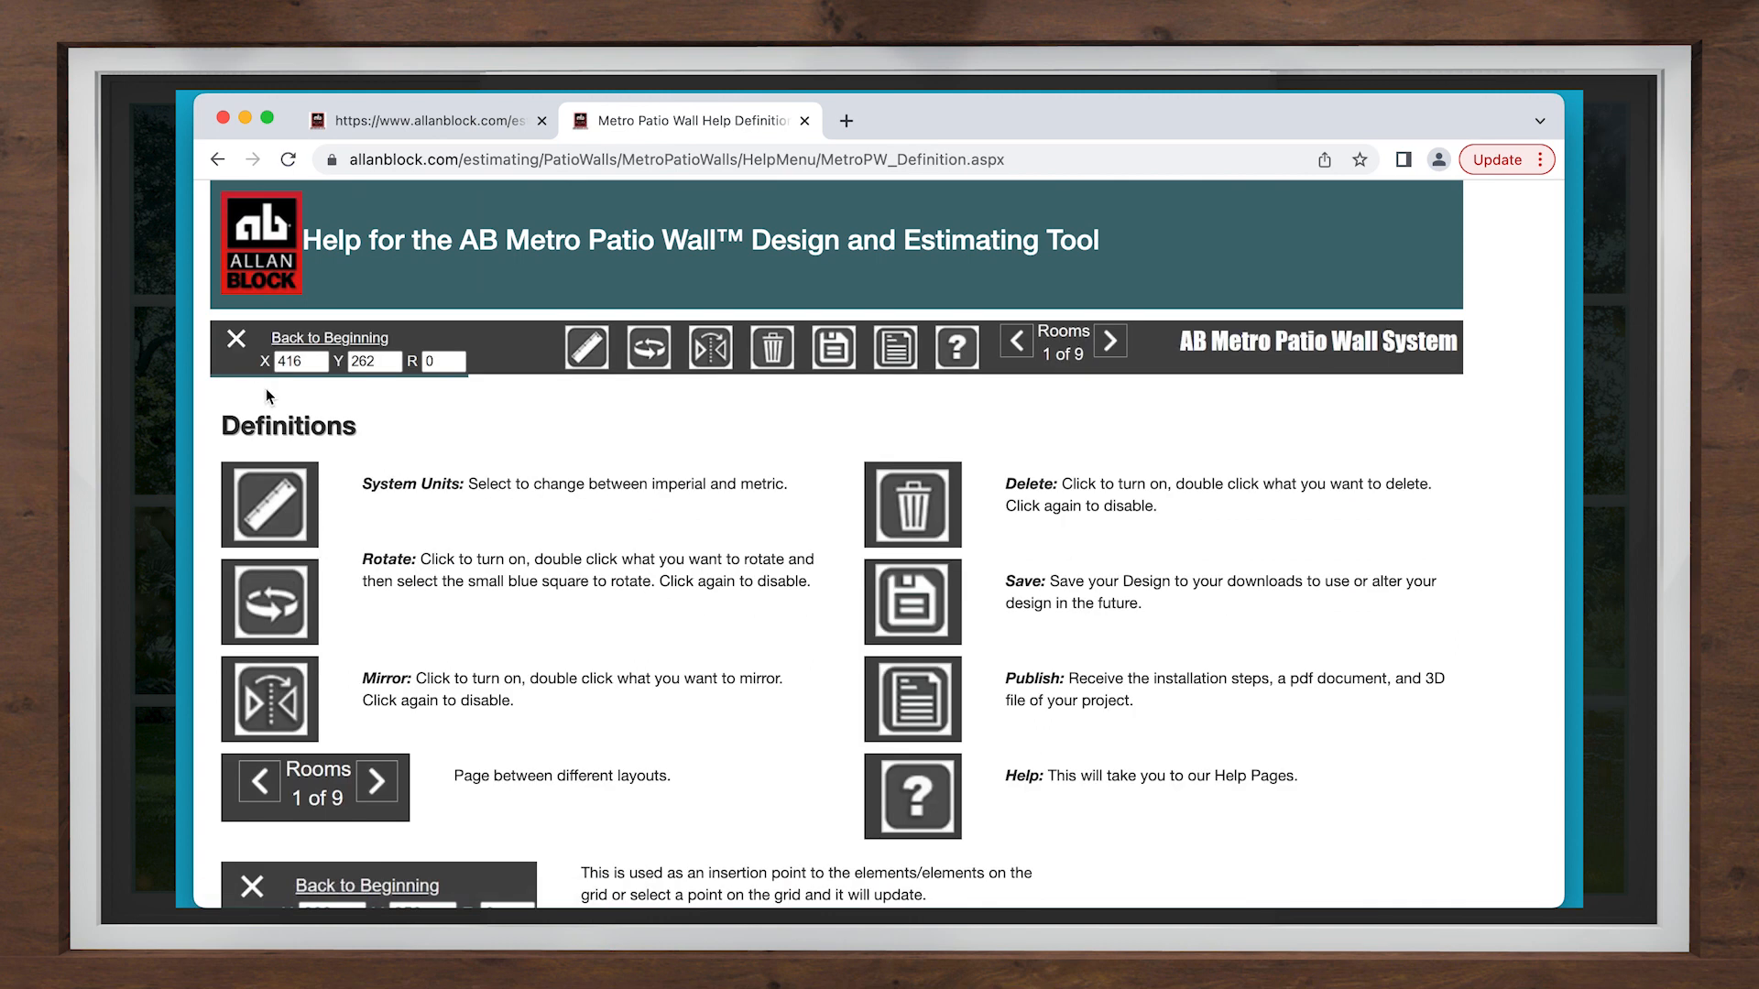
pyautogui.click(217, 161)
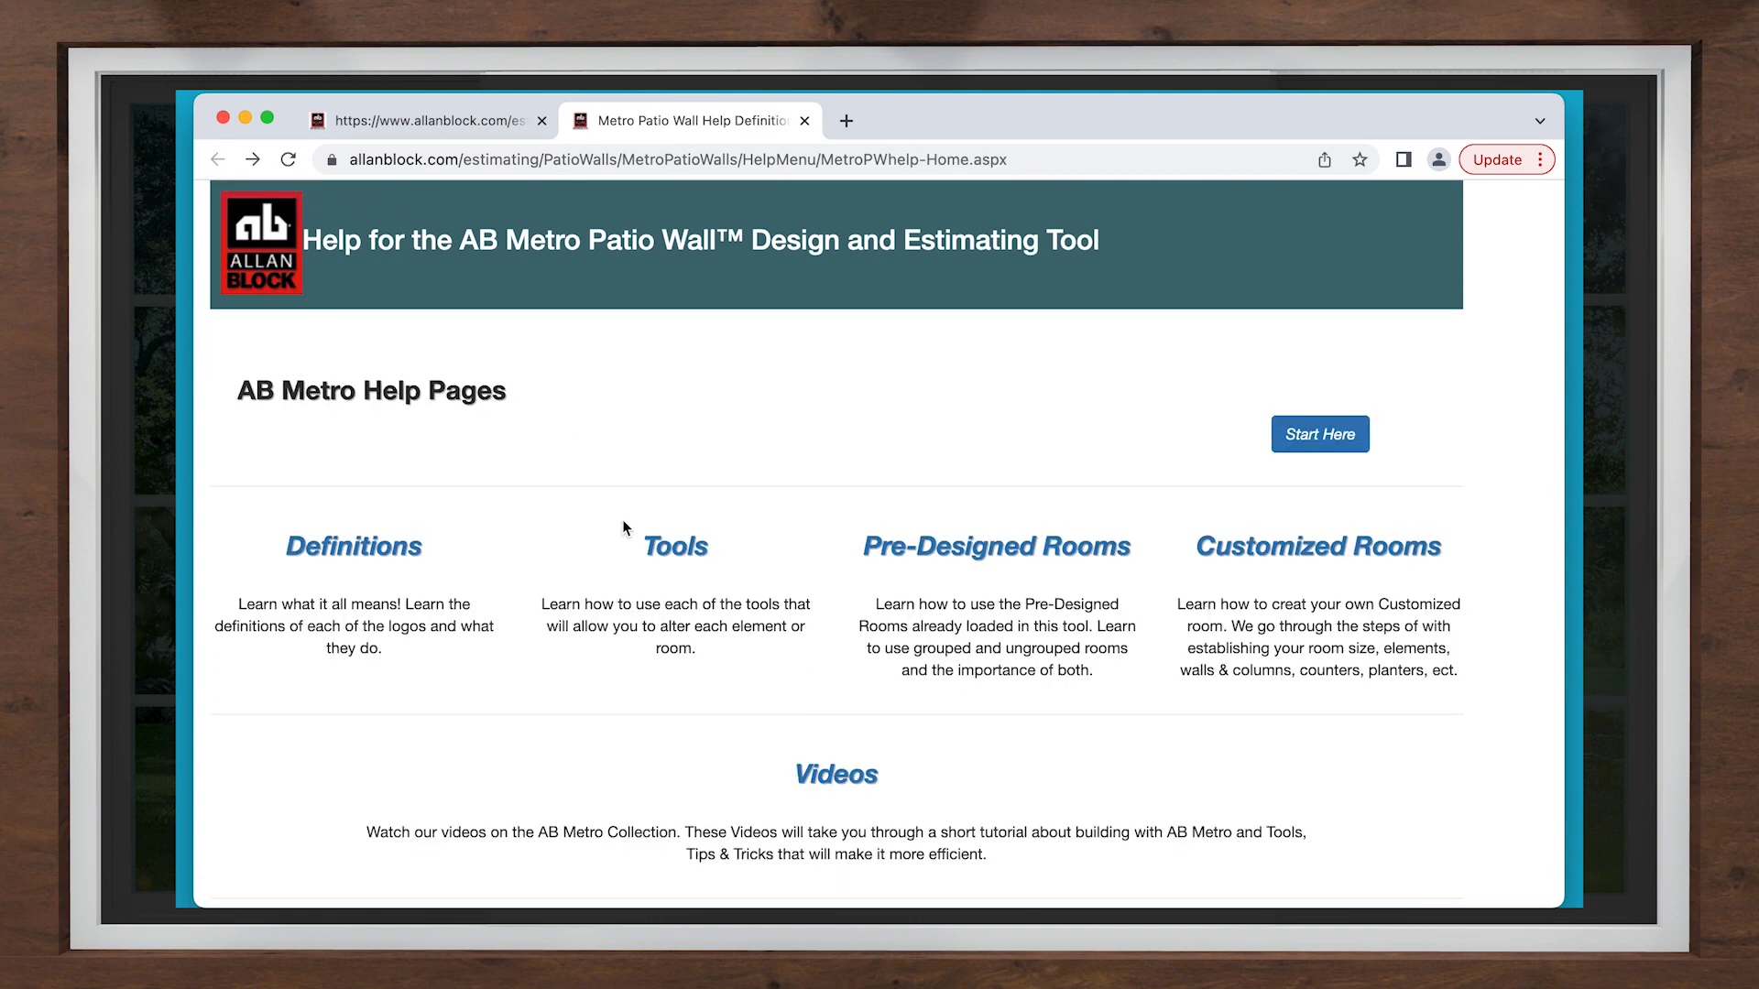
pyautogui.click(675, 544)
pyautogui.click(217, 159)
pyautogui.click(1072, 547)
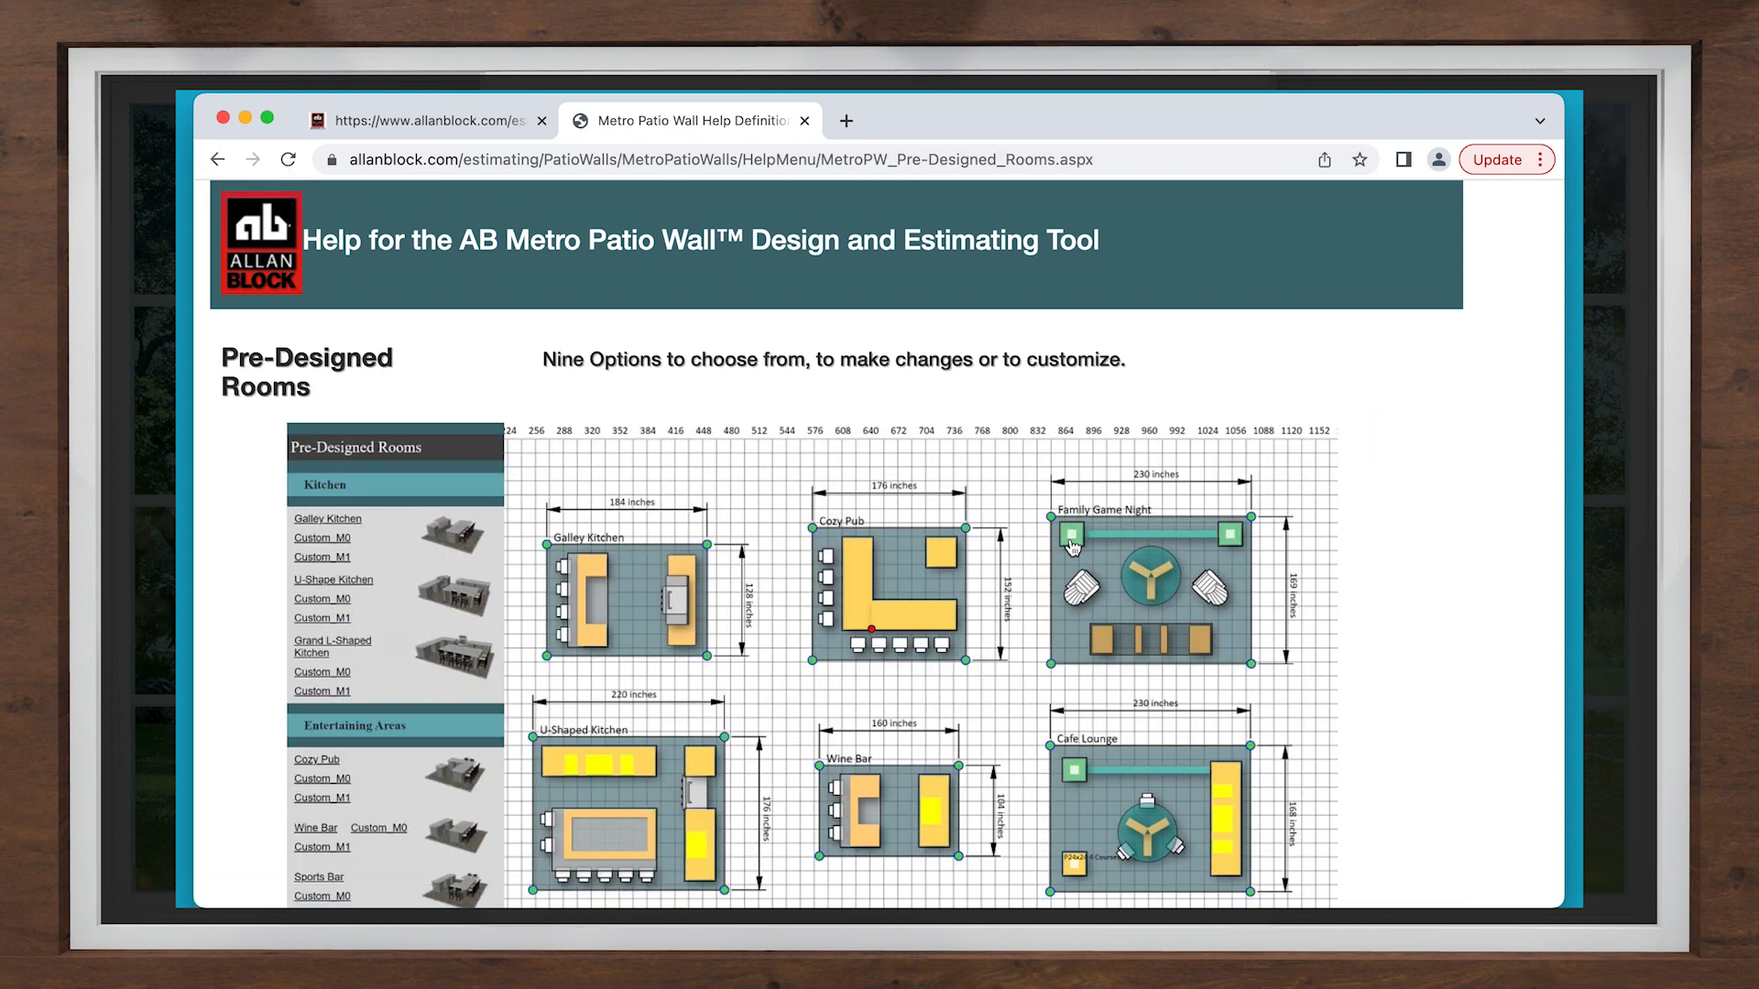
pyautogui.click(217, 160)
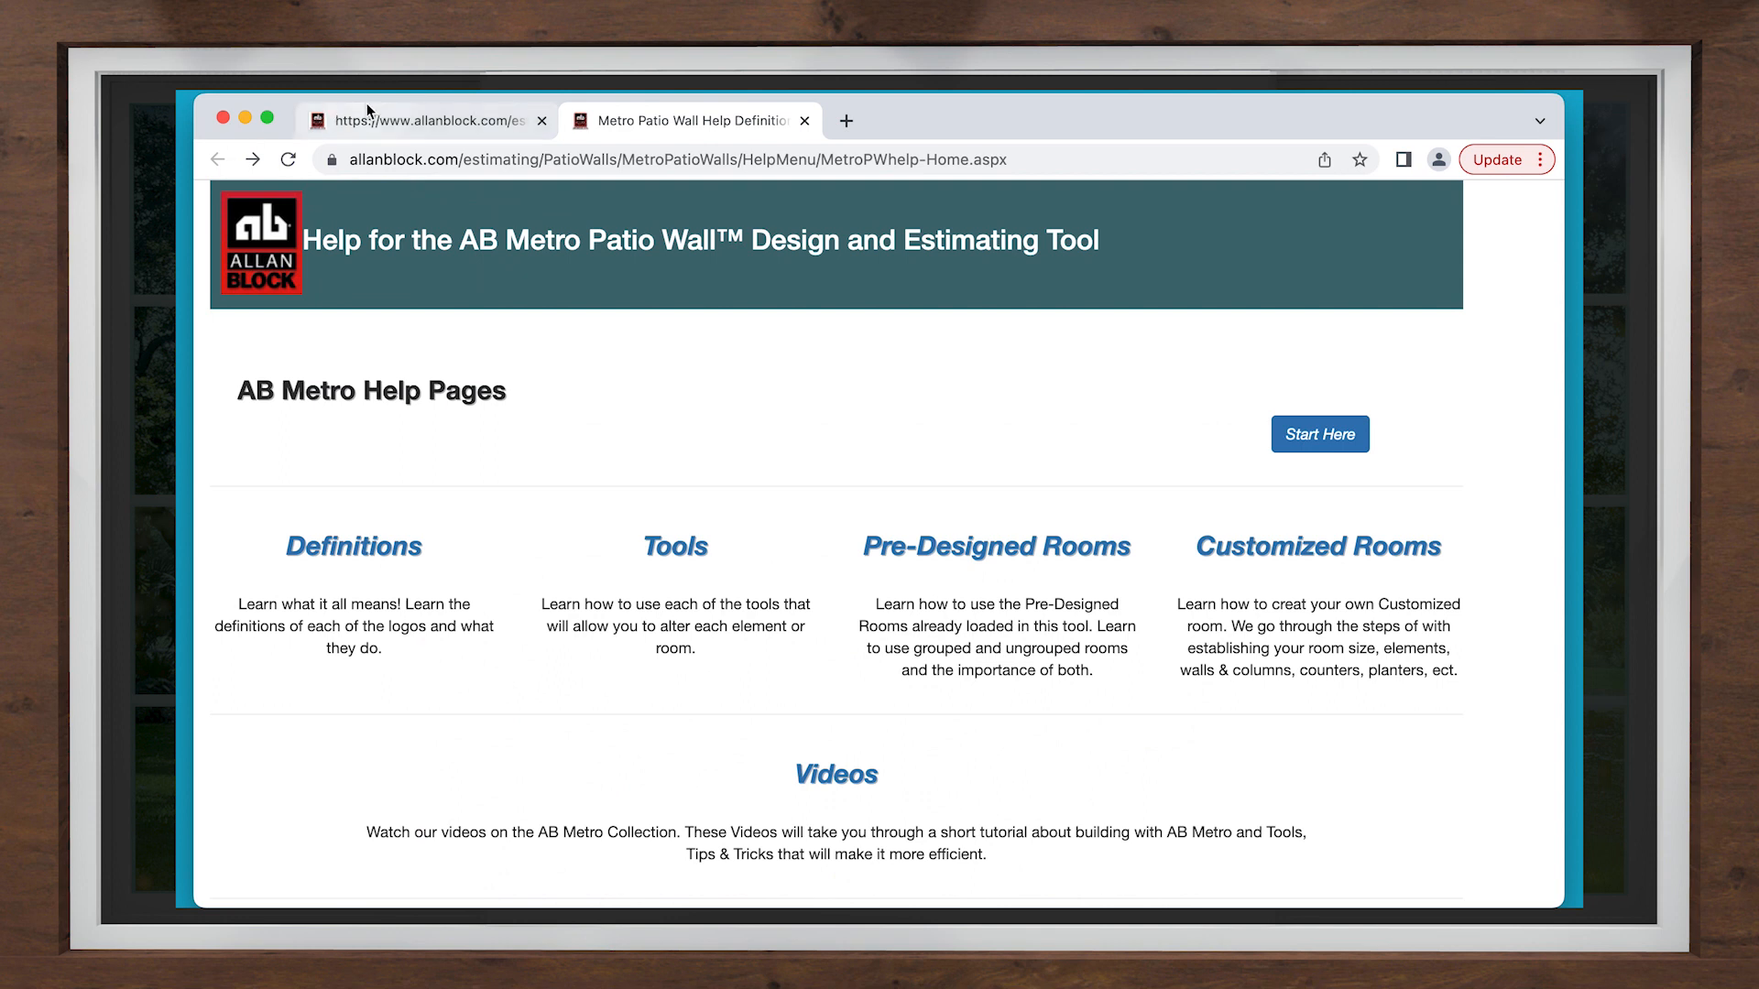
pyautogui.click(404, 132)
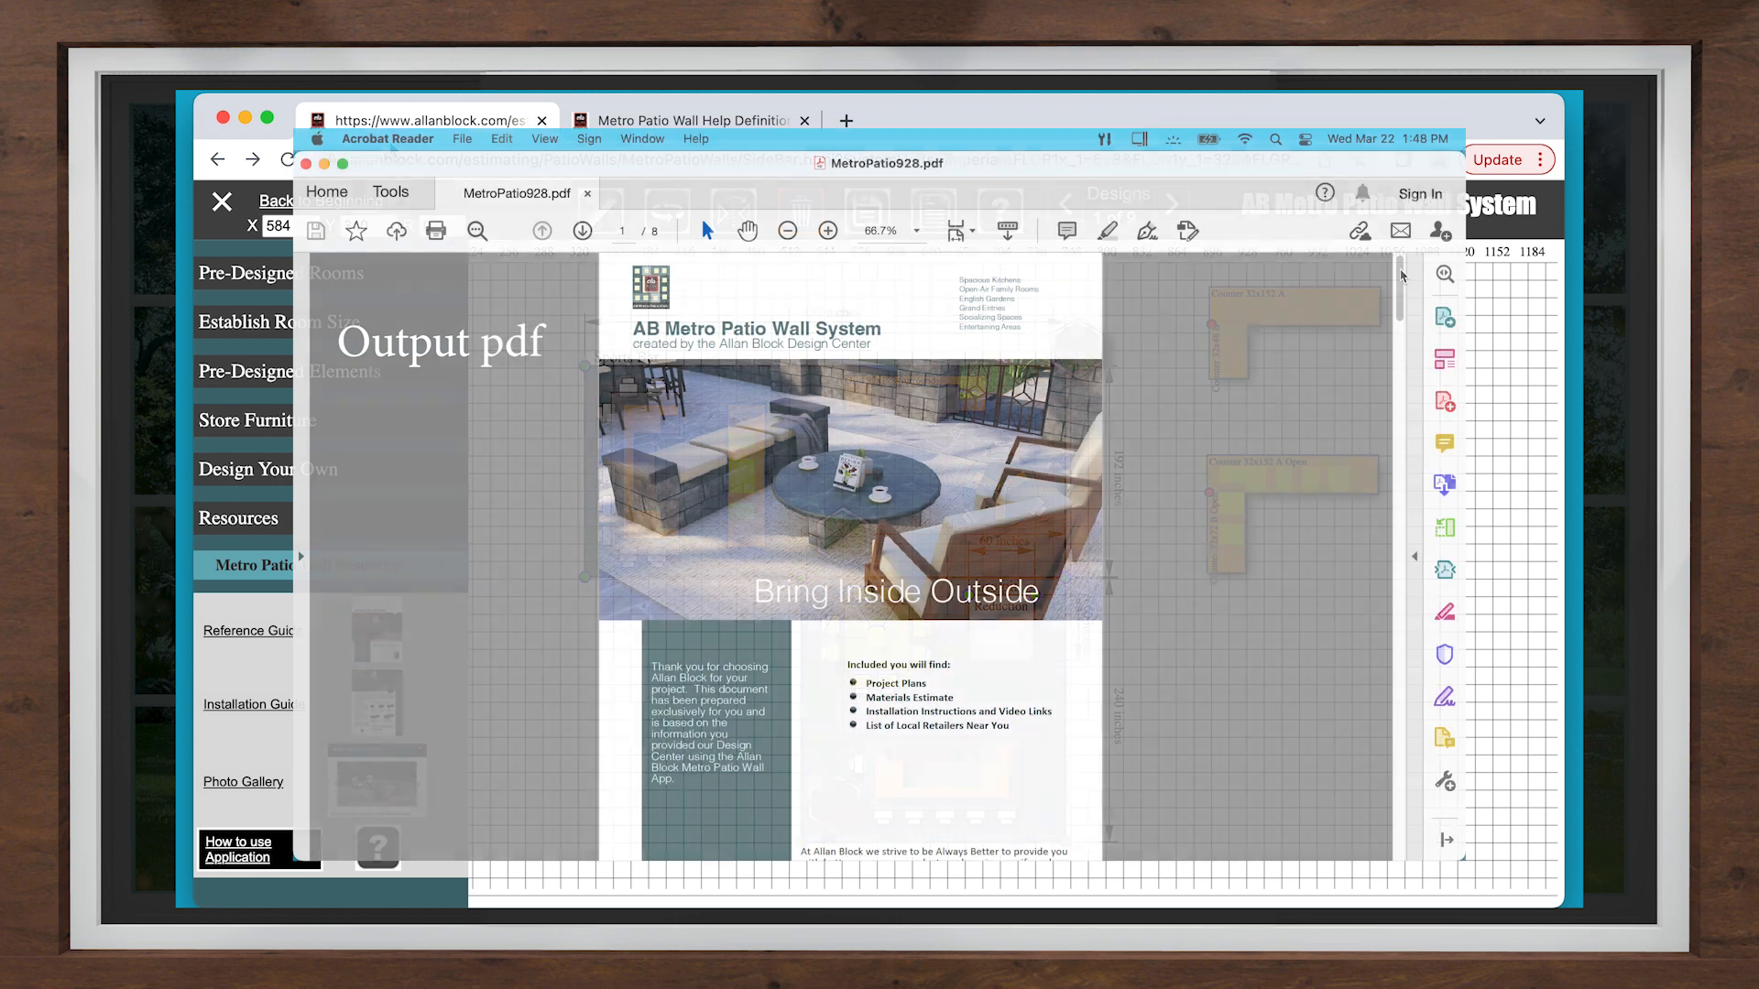
# Step: Switch to Acrobat Reader and examine the Room 1 plan view in MetroPatio928.pdf
pyautogui.moveTo(1401, 275); pyautogui.dragTo(1387, 350)
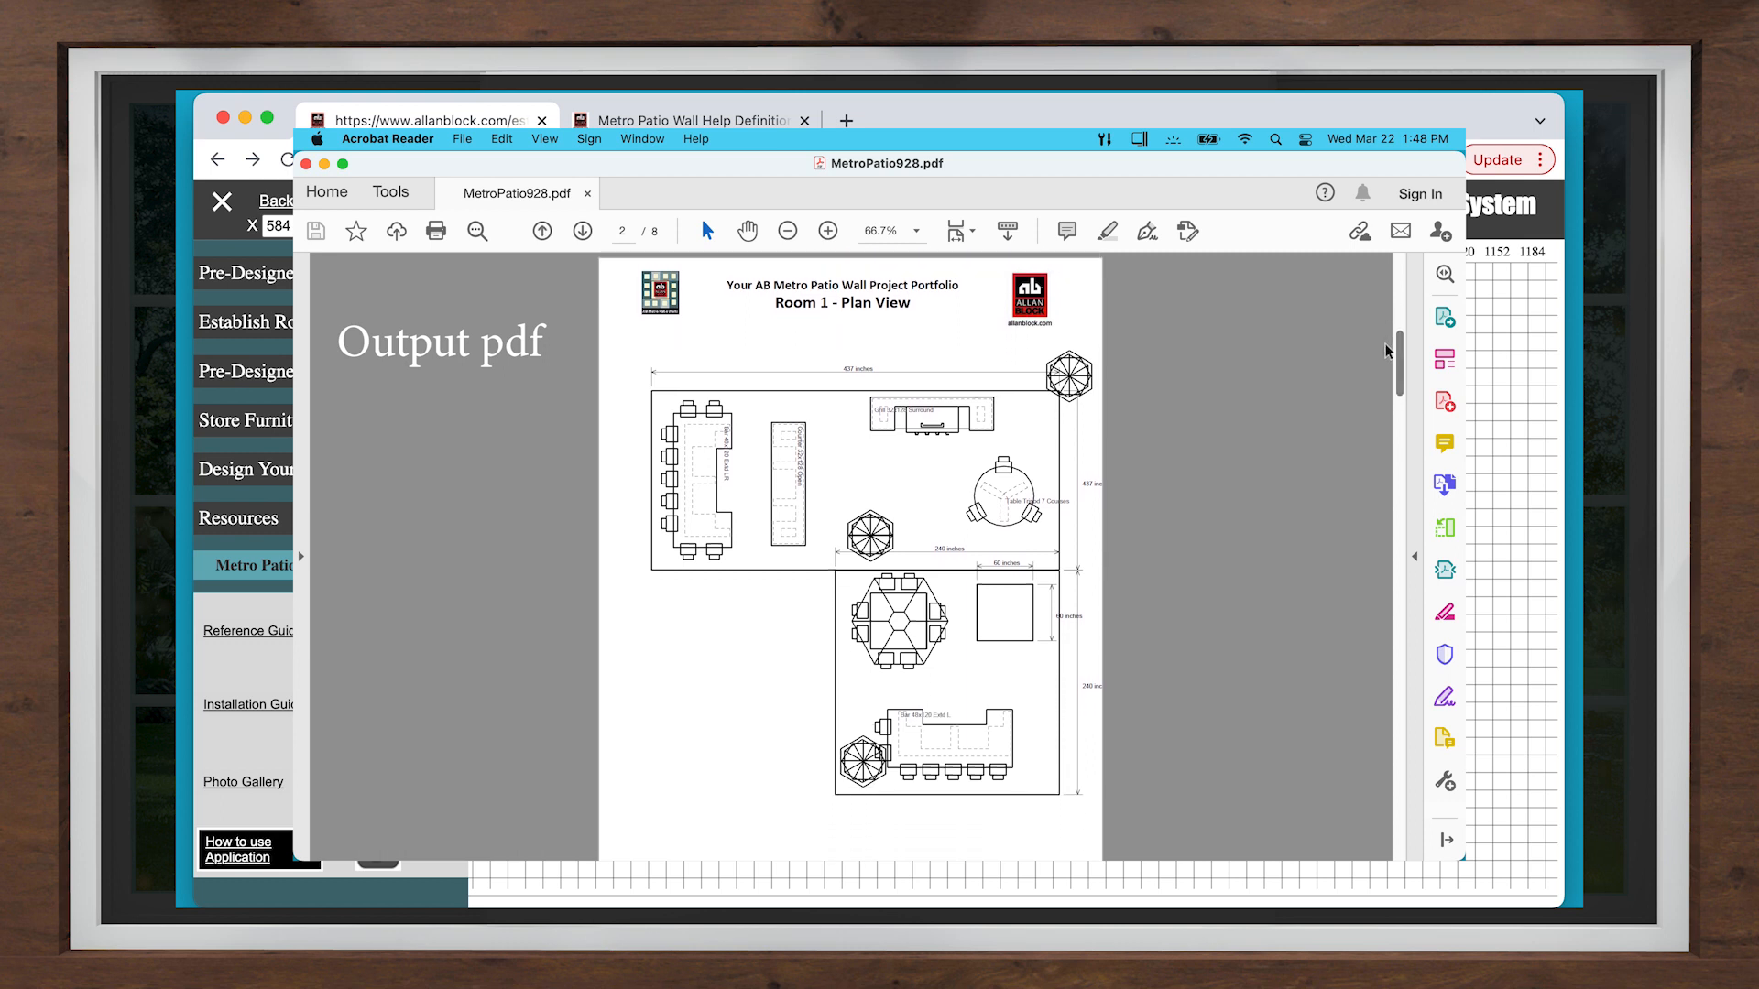